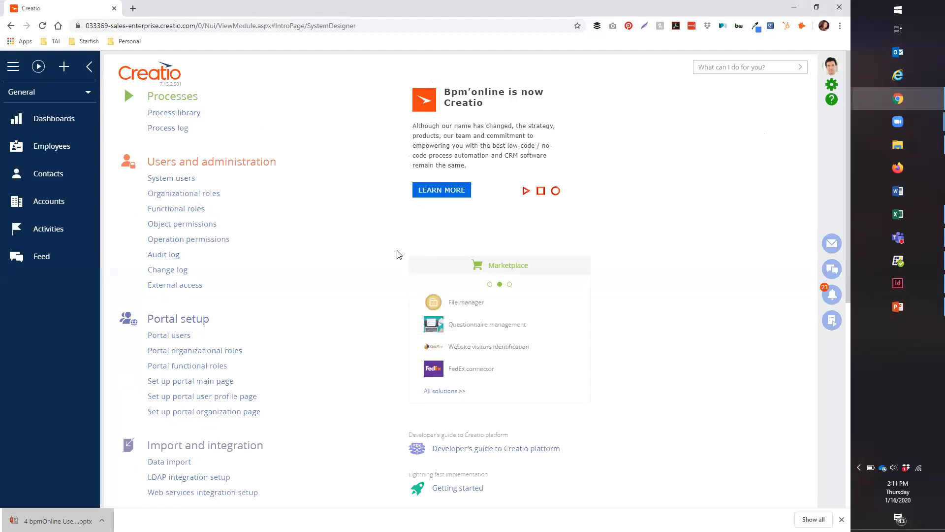
# Step: Create a new section in the Section wizard with the title Inside Sales and the code UsrInsideSales
pyautogui.scroll(-8, 310, 339)
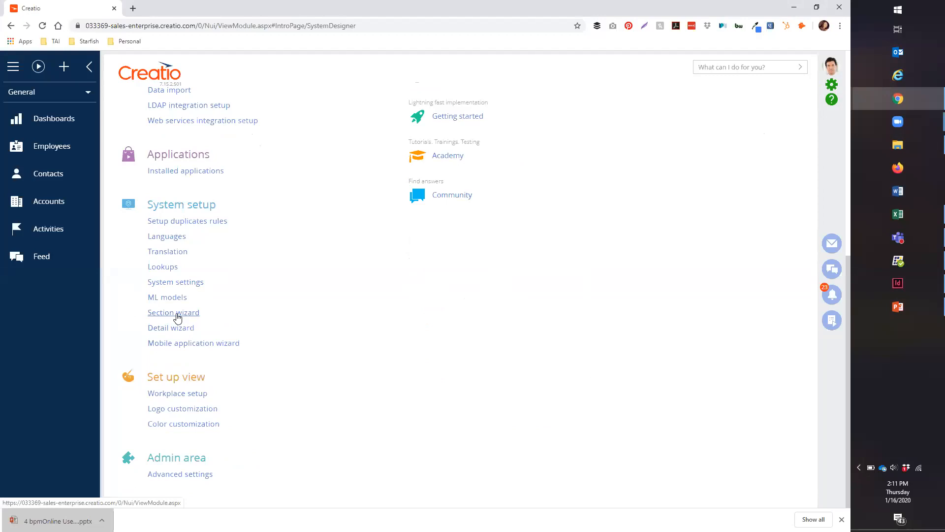
pyautogui.click(175, 313)
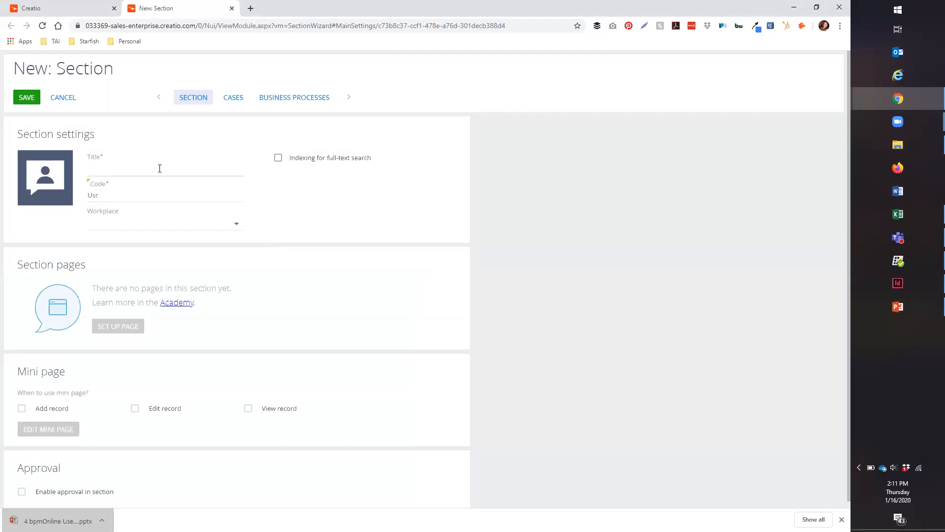
pyautogui.click(128, 169)
pyautogui.write('Inside Sales')
pyautogui.click(129, 195)
pyautogui.write('InsideSales')
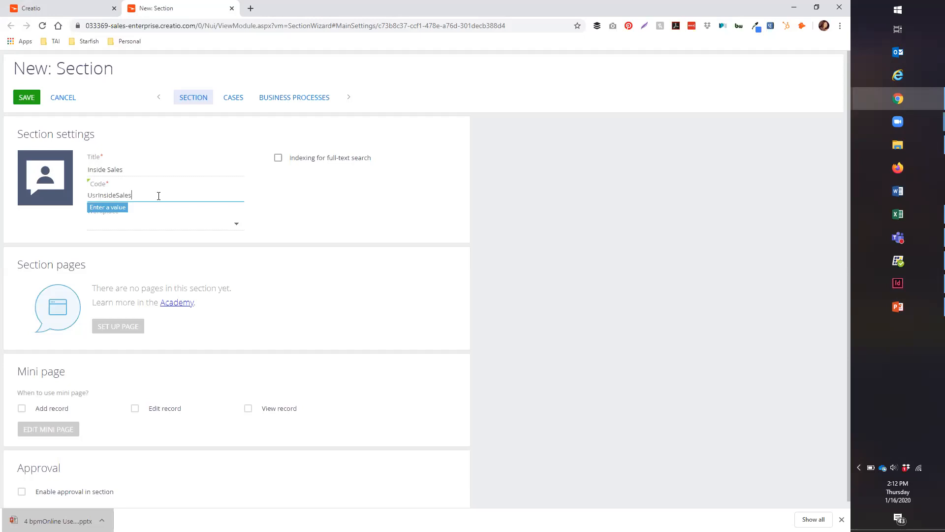
# Step: Assign the new section to the General workplace and save the section
pyautogui.click(239, 224)
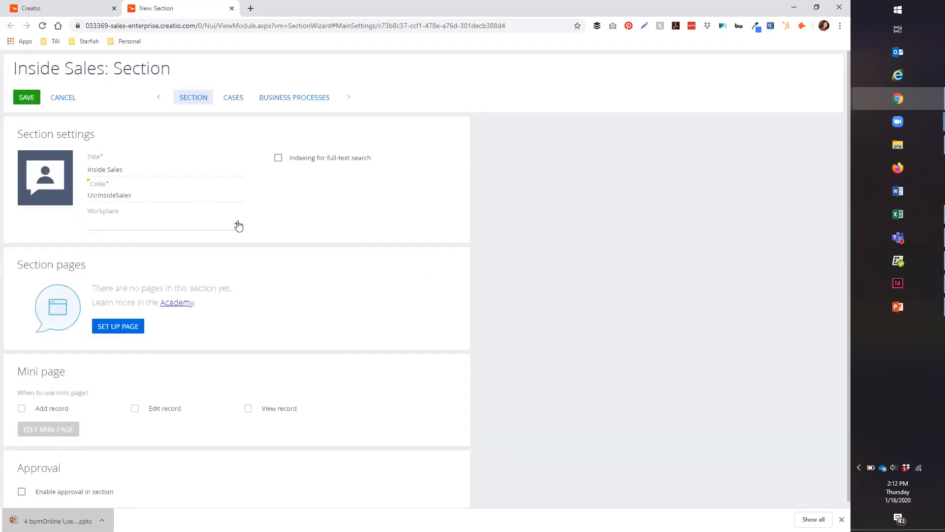
pyautogui.click(239, 225)
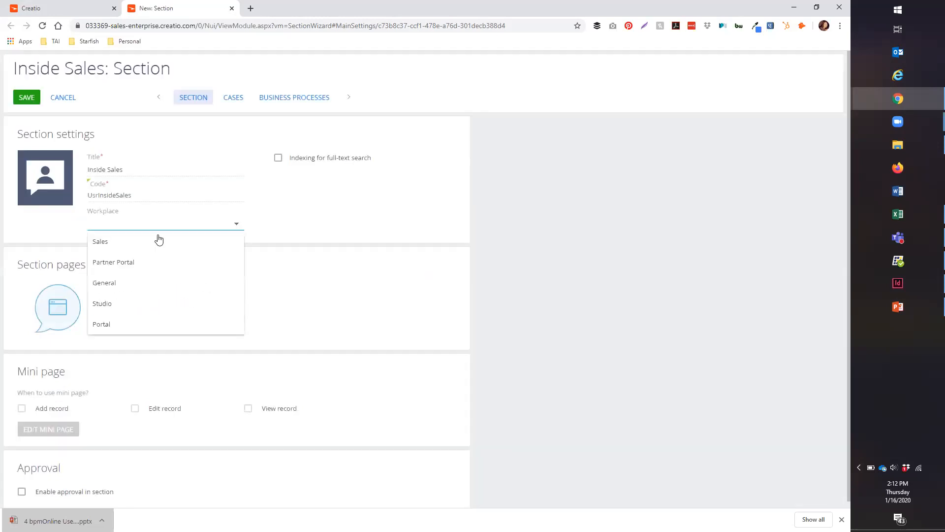
pyautogui.click(150, 281)
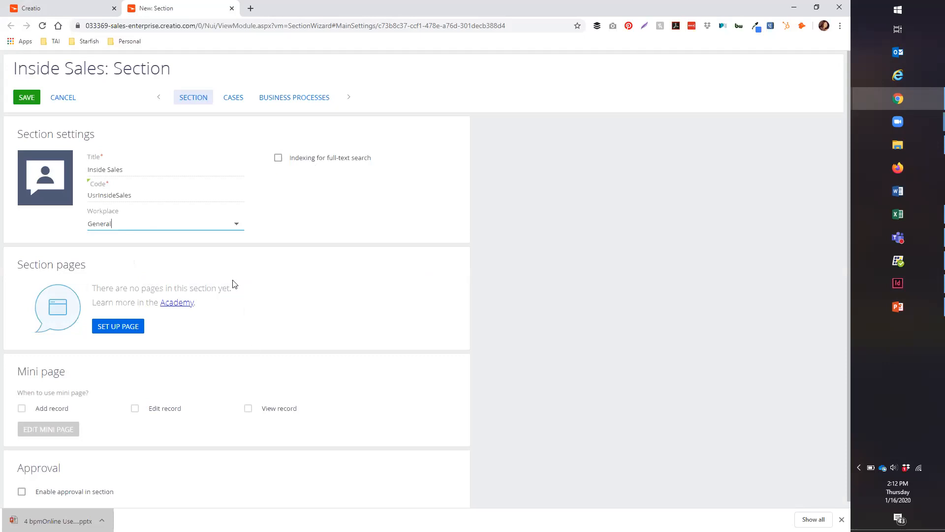
pyautogui.scroll(-1, 75, 331)
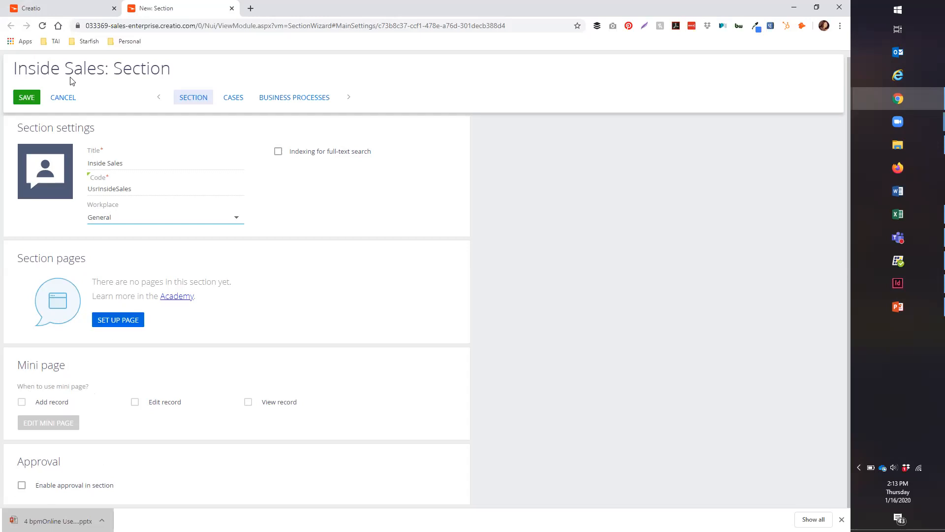
pyautogui.click(35, 95)
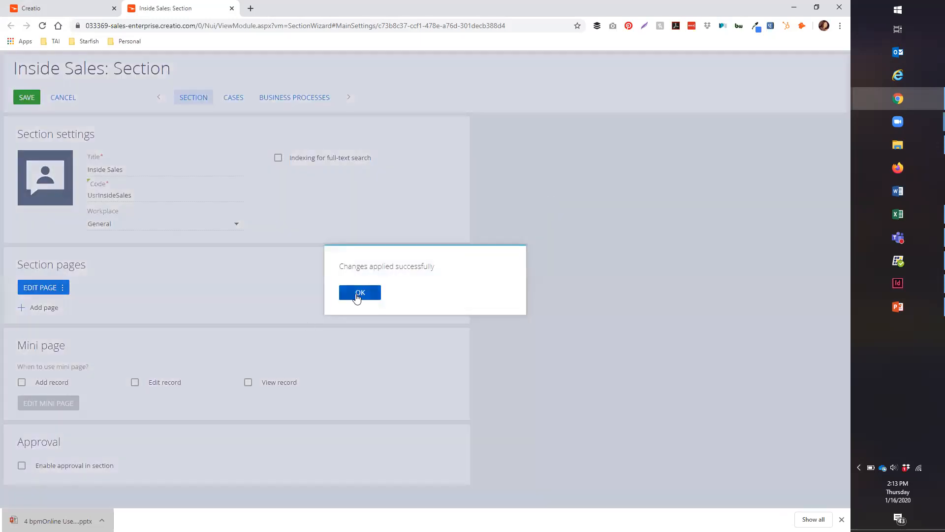
pyautogui.click(360, 293)
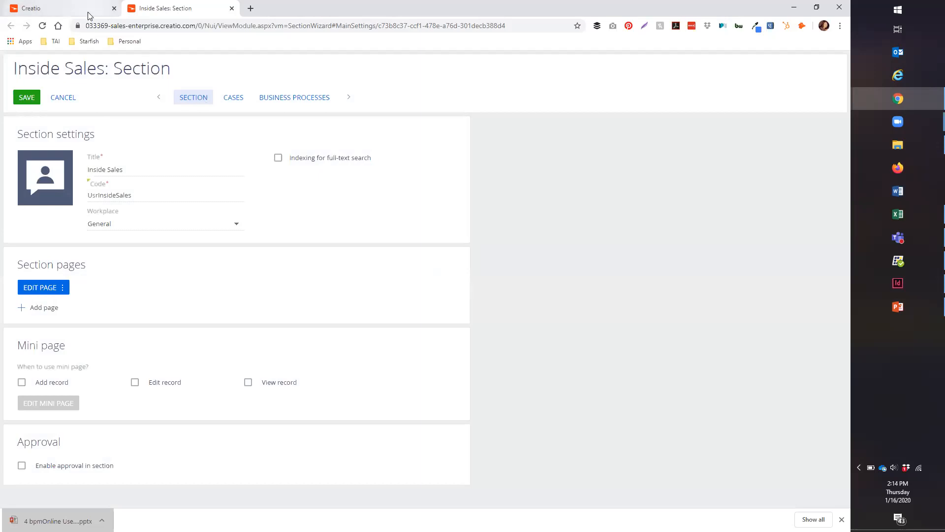
# Step: Close the wizard and reload the main page to open the new Inside Sales section
pyautogui.click(232, 8)
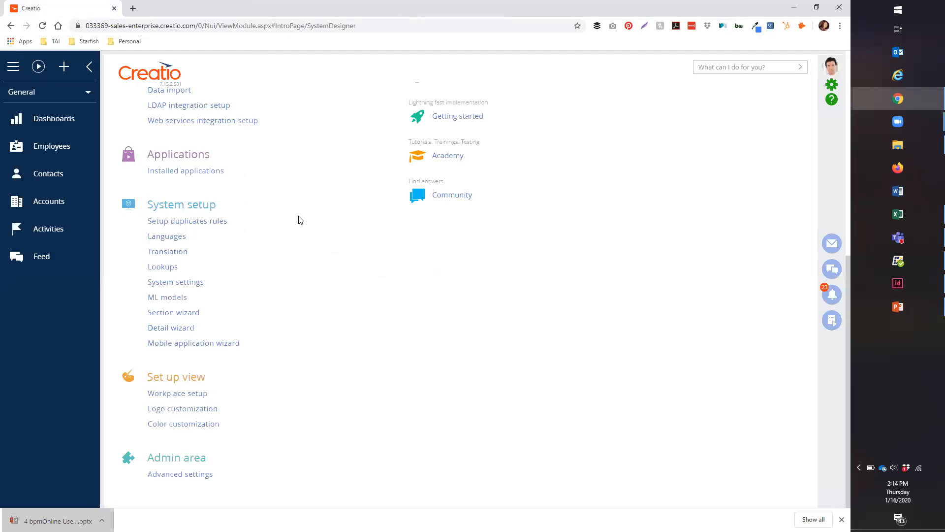
pyautogui.click(42, 25)
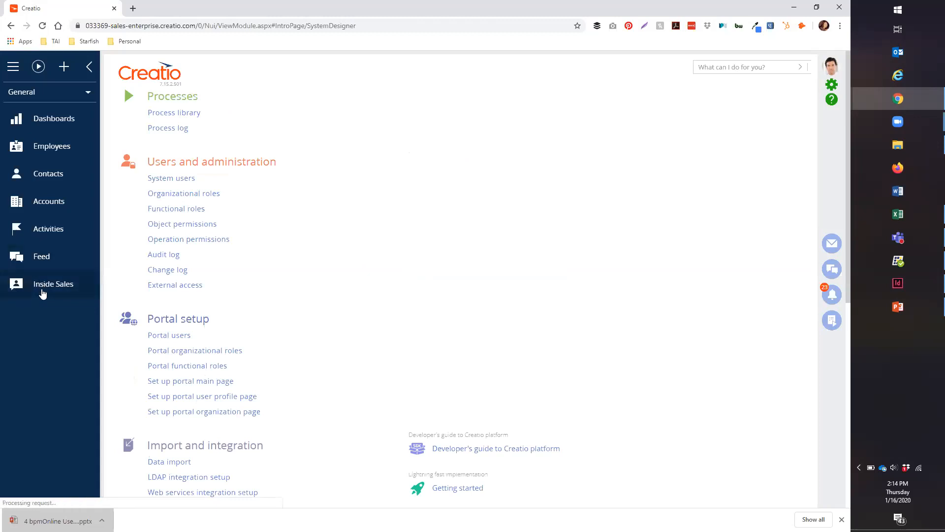
pyautogui.click(67, 281)
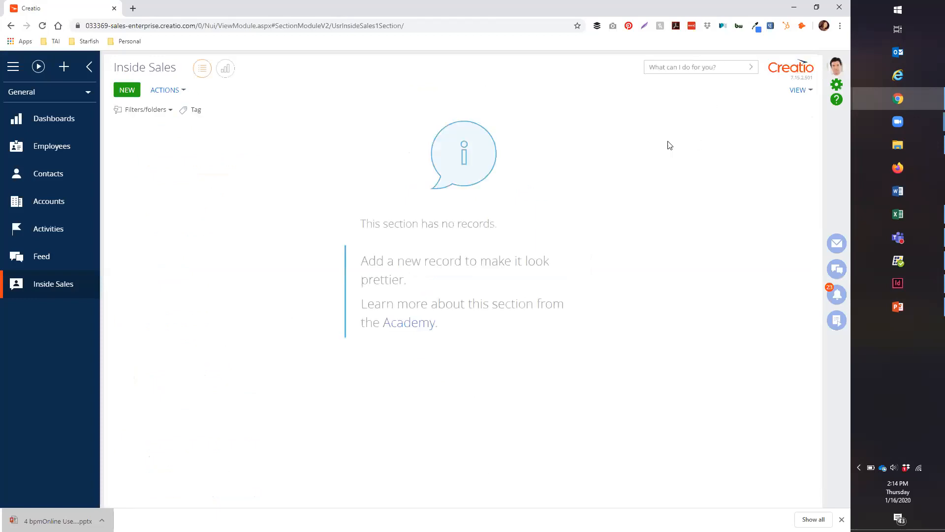
# Step: Open the section wizard for the Inside Sales section from its view options
pyautogui.click(809, 93)
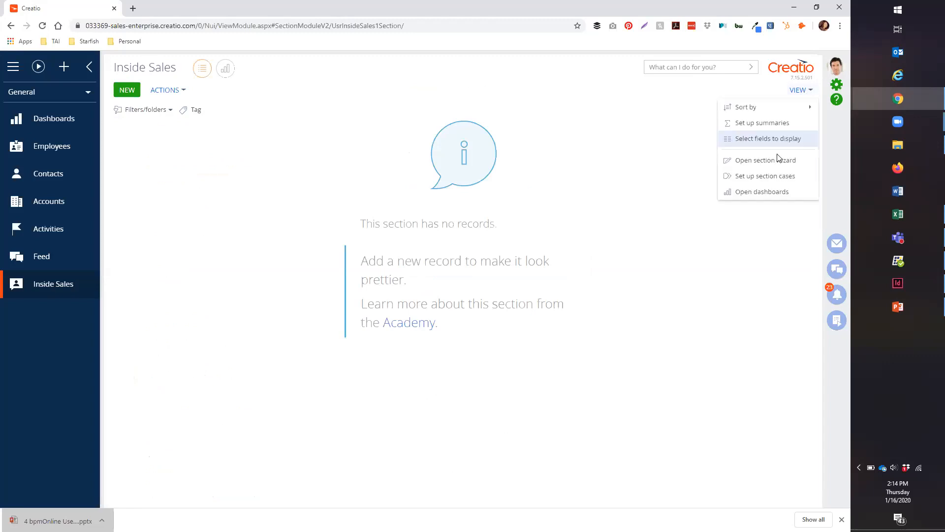
pyautogui.click(774, 160)
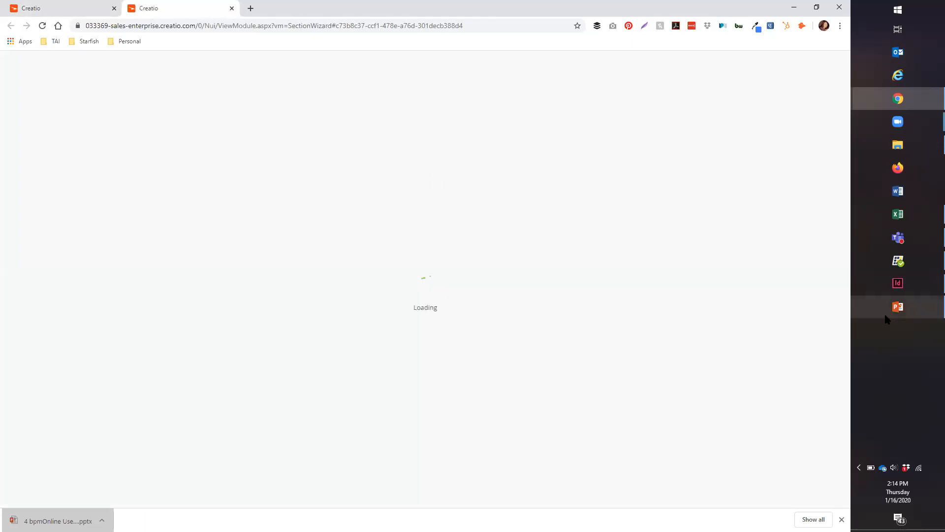
pyautogui.moveTo(899, 306)
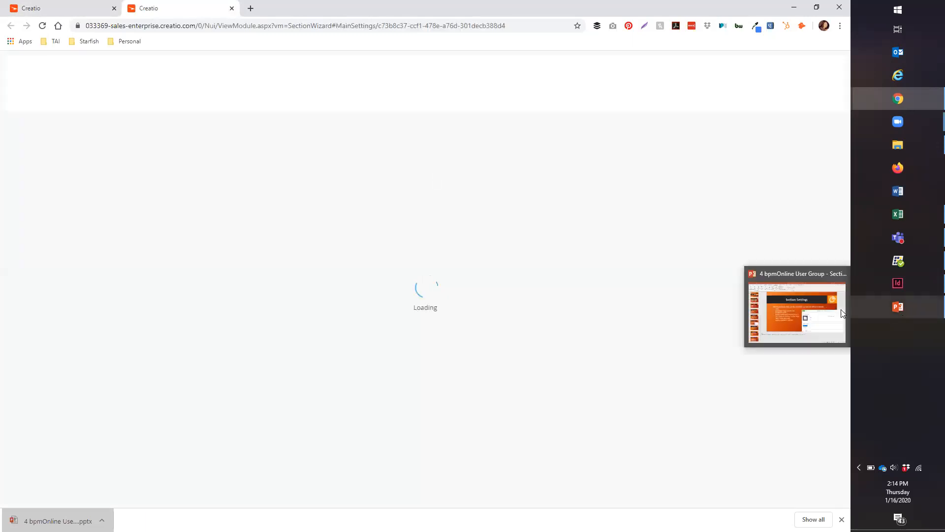
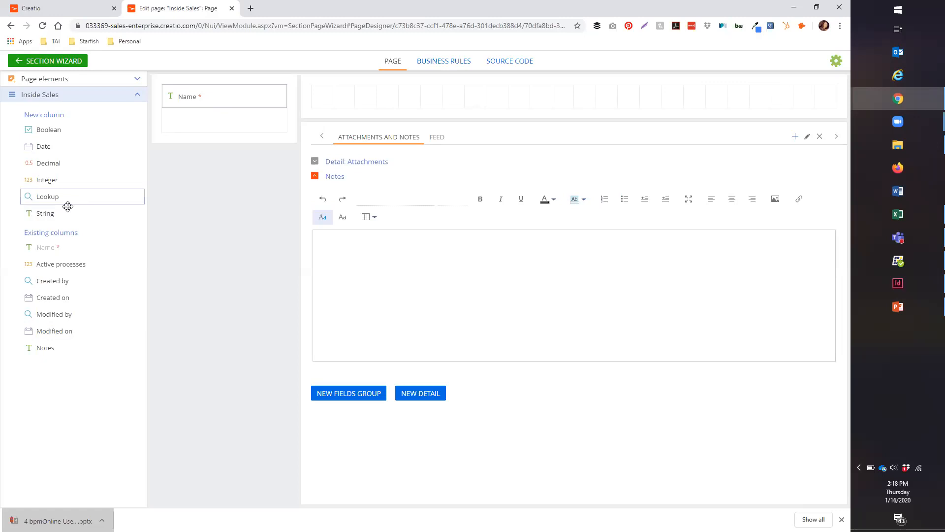
# Step: Add a new String column to the empty area above the page tabs and enter Inside Sales as its database title
pyautogui.moveTo(53, 212); pyautogui.dragTo(347, 95)
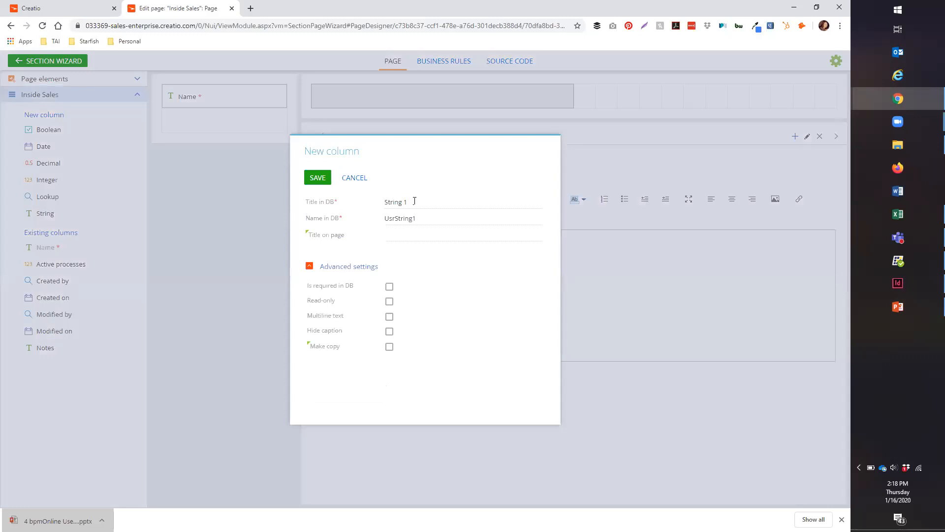
pyautogui.click(393, 201)
pyautogui.press('BackSpace')
pyautogui.write('Inside Sales')
pyautogui.press('BackSpace')
# Step: Set the new column's database name to UsrInsideSalesProduct
pyautogui.click(425, 219)
pyautogui.press('End')
pyautogui.press('BackSpace')
pyautogui.press('BackSpace')
pyautogui.press('BackSpace')
pyautogui.press('BackSpace')
pyautogui.press('BackSpace')
pyautogui.press('BackSpace')
pyautogui.press('BackSpace')
pyautogui.write('InsideSalesProduct')
# Step: Complete both the column's database title and its title on page as Inside Sales Product, and save the column
pyautogui.doubleClick(451, 201)
pyautogui.click(451, 201)
pyautogui.write('Product')
pyautogui.click(415, 239)
pyautogui.write('Inside ')
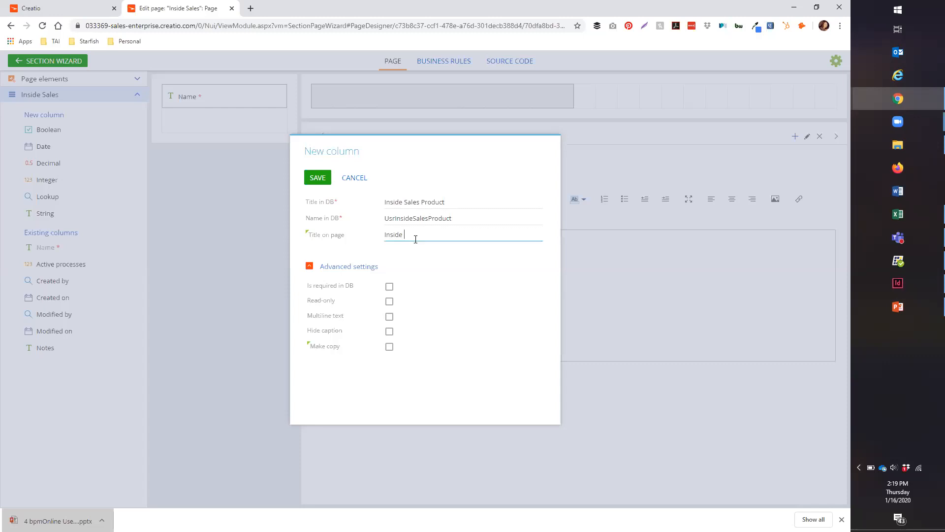
pyautogui.write('Sales Product')
pyautogui.click(318, 178)
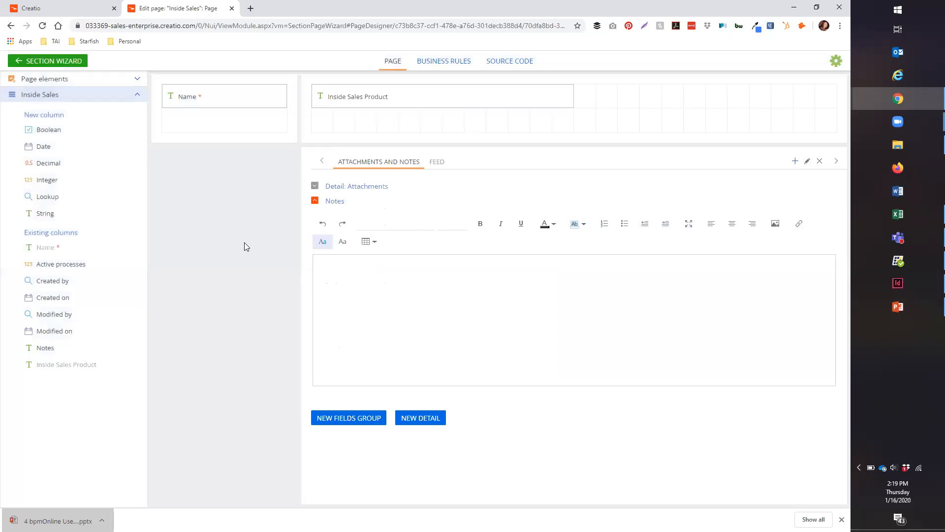
# Step: Return from the page designer to the section wizard and save the Inside Sales section changes
pyautogui.click(63, 61)
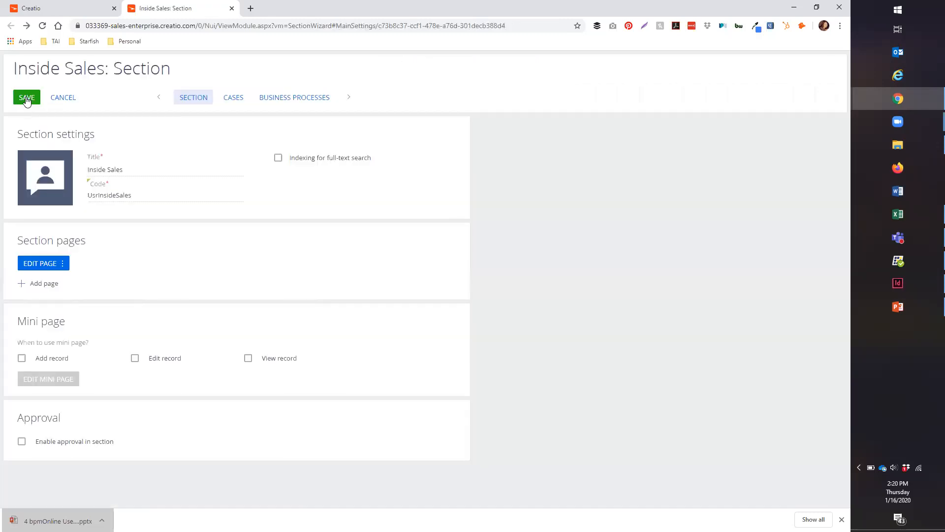
pyautogui.click(27, 100)
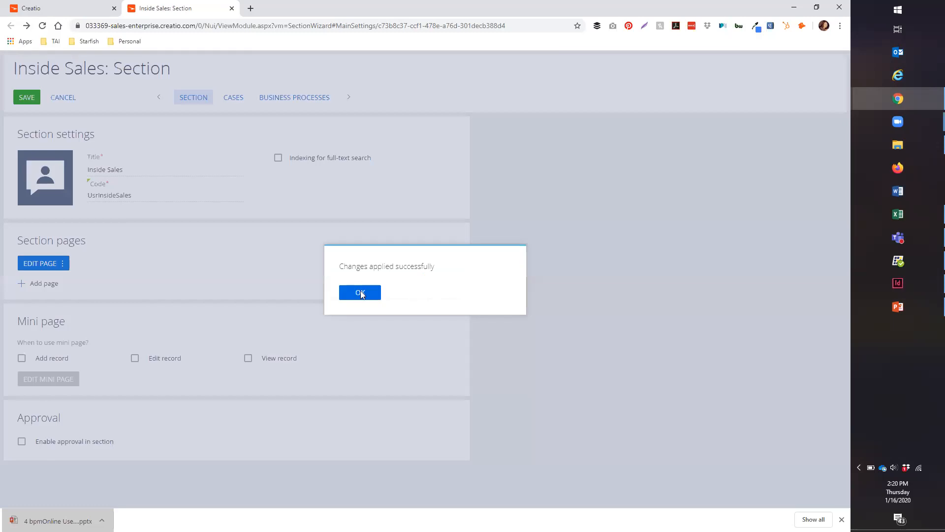
pyautogui.click(360, 292)
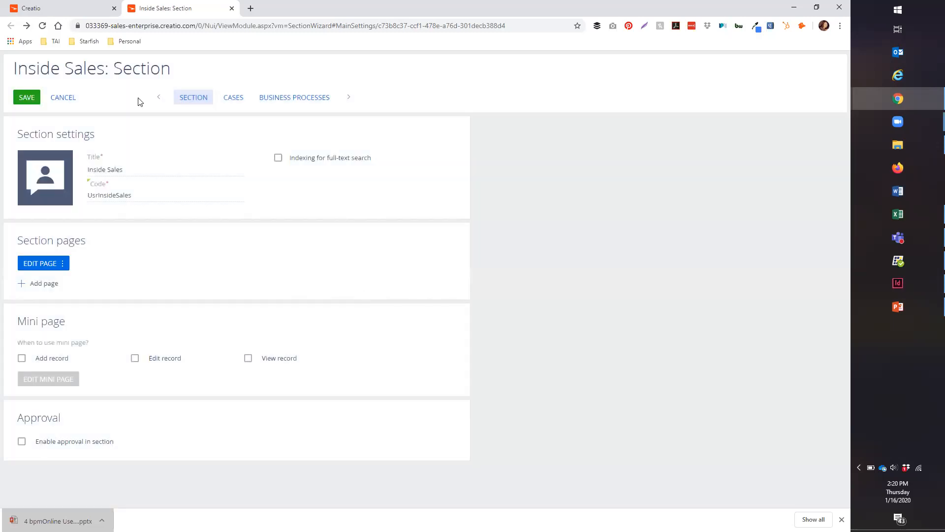
# Step: Reload the Inside Sales section and start a new record with the name Inside Sales 1
pyautogui.click(64, 6)
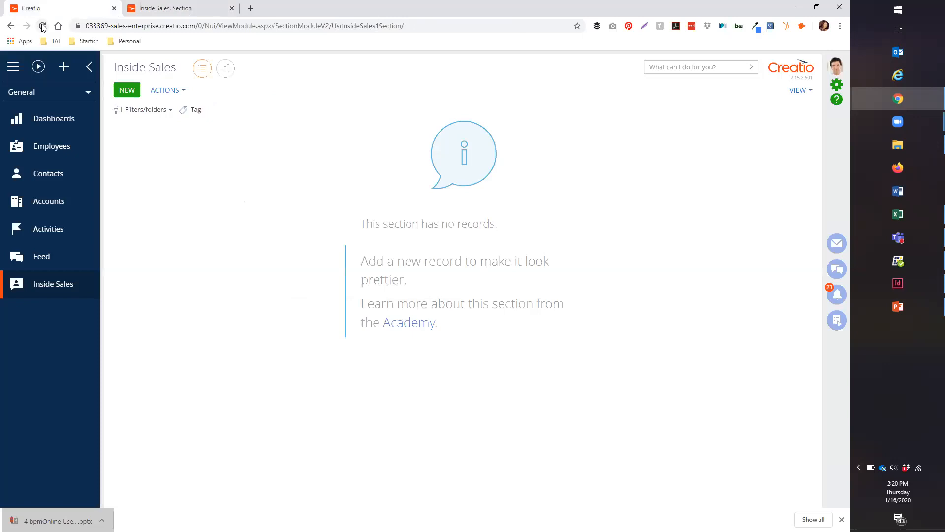
pyautogui.click(43, 26)
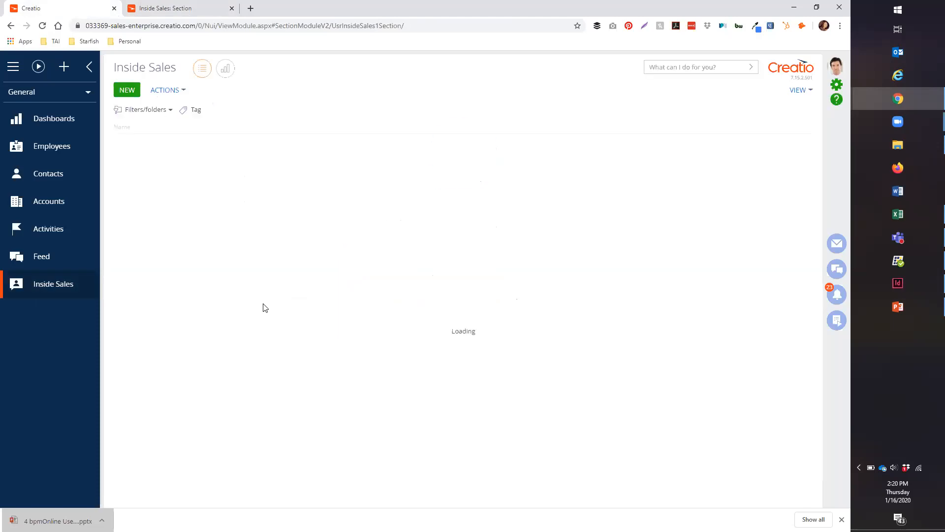
pyautogui.click(137, 91)
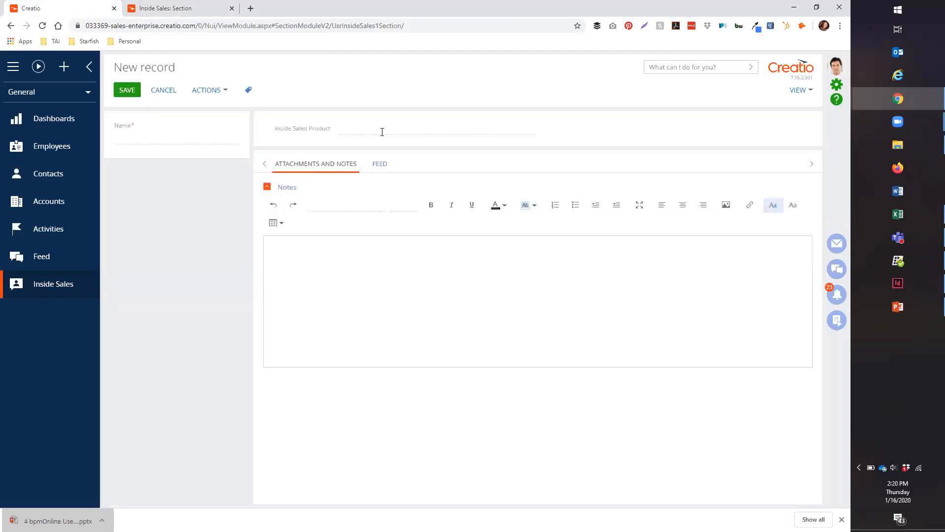
pyautogui.click(187, 143)
pyautogui.click(187, 143)
pyautogui.write('Insi')
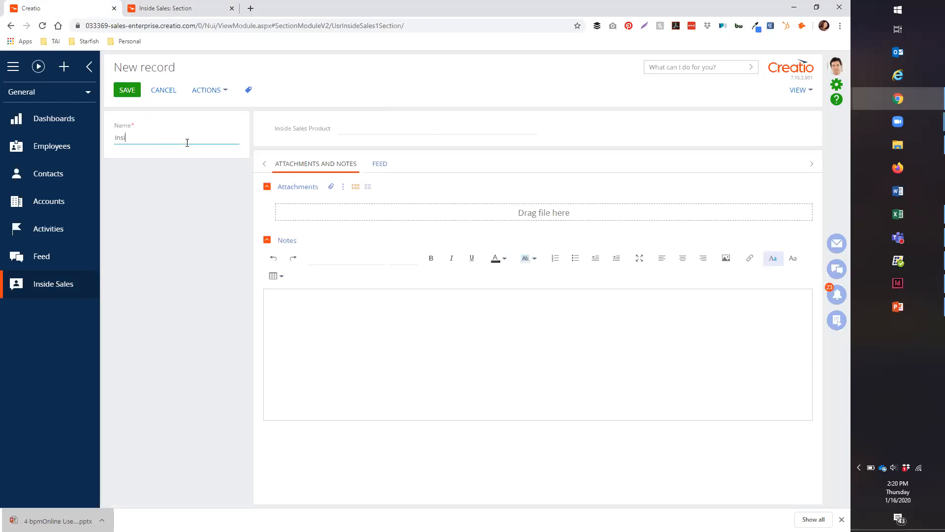
pyautogui.write('de Sales 1')
# Step: Enter Product 1 as the record's Inside Sales Product and save the record
pyautogui.click(384, 128)
pyautogui.write('Ins')
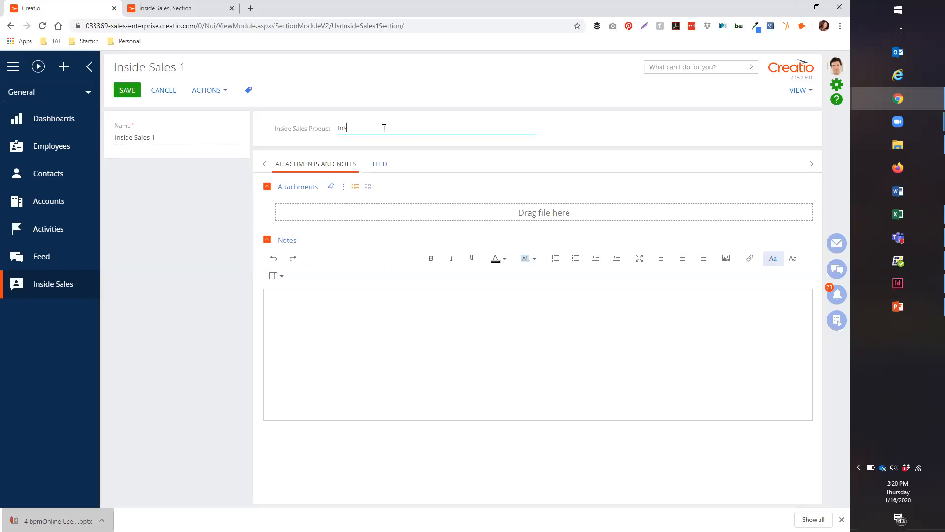
pyautogui.press('BackSpace')
pyautogui.press('BackSpace')
pyautogui.write('Produ')
pyautogui.click(129, 91)
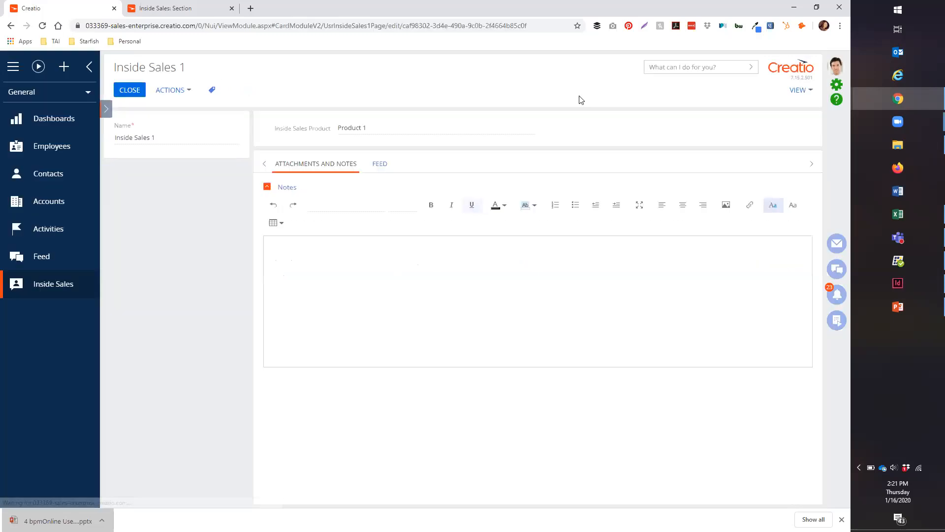
# Step: Switch to the PowerPoint presentation and start the slide show from the Other Page Layout Modifications slide
pyautogui.click(897, 313)
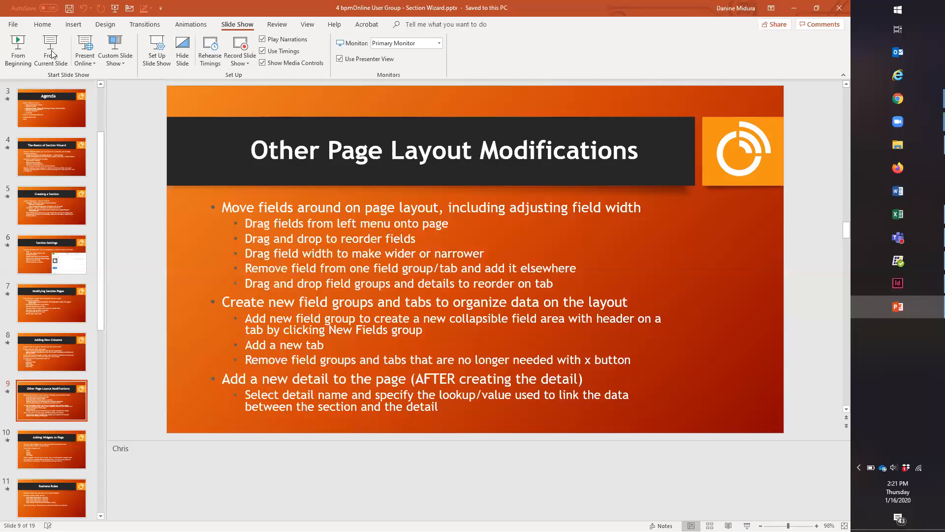
pyautogui.click(51, 54)
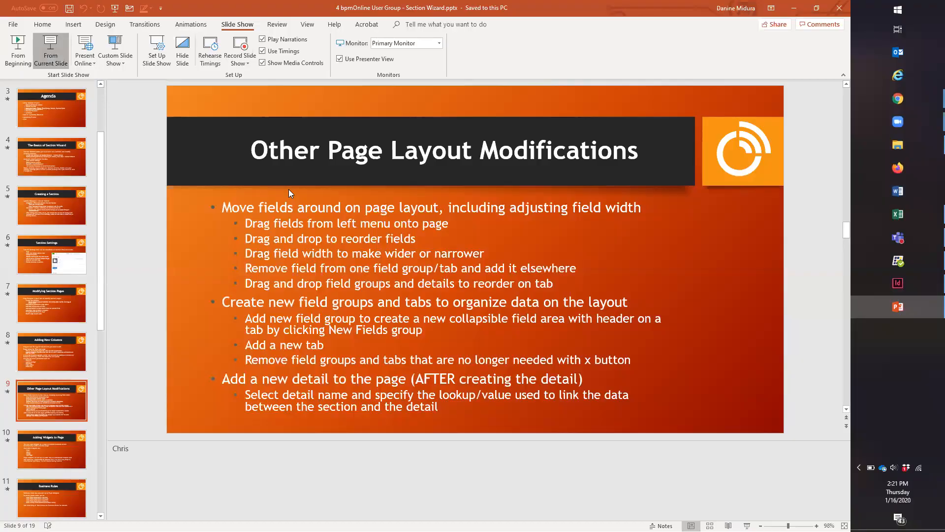
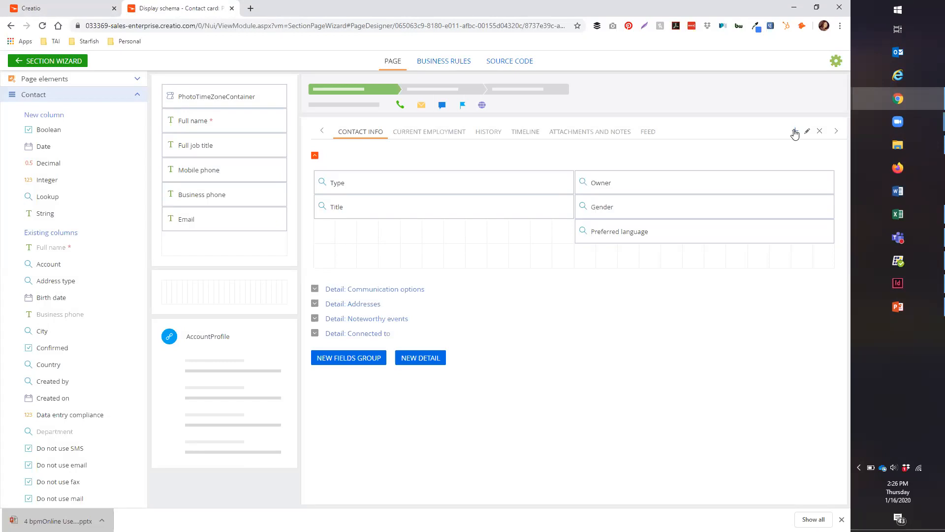
# Step: Add a new tab titled Widgets to the Contact page layout
pyautogui.click(795, 132)
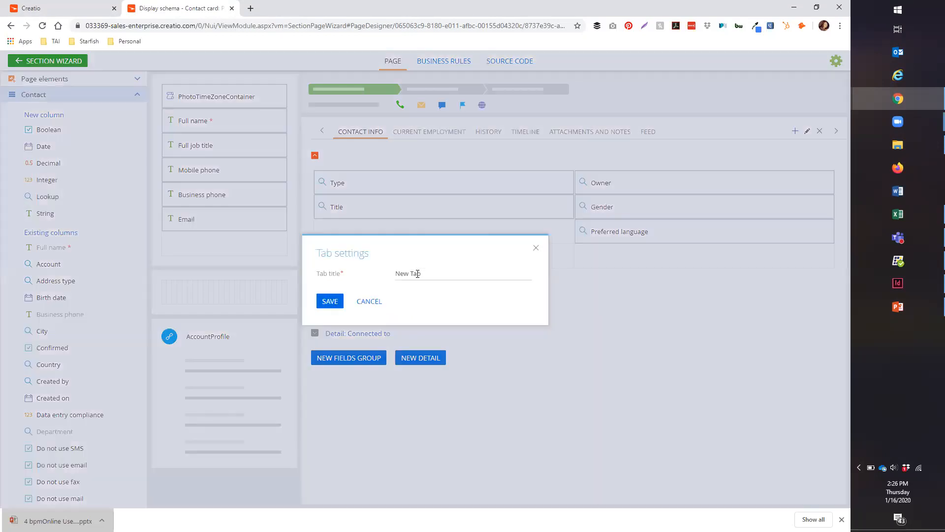
pyautogui.tripleClick(418, 273)
pyautogui.write('Widgets')
pyautogui.click(329, 301)
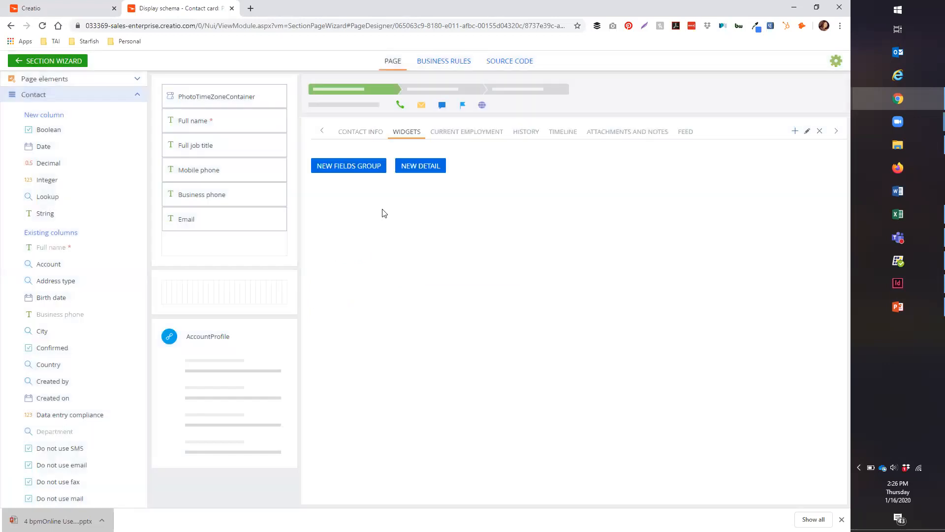
# Step: Add a new fields group titled Widgets on the Widgets tab
pyautogui.click(357, 167)
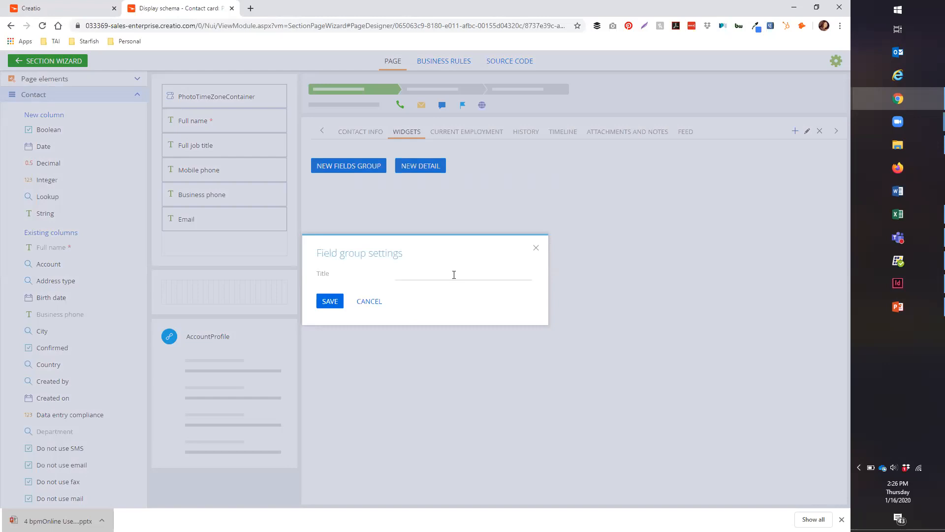
pyautogui.click(454, 275)
pyautogui.write('W')
pyautogui.press('BackSpace')
pyautogui.write('Widgets')
pyautogui.click(328, 308)
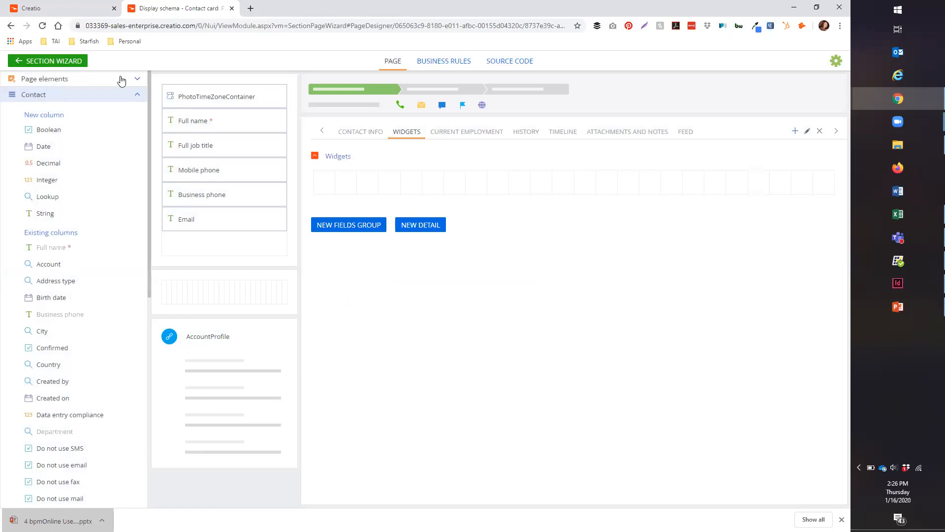
# Step: Add a Gauge widget to the Widgets fields group and set its object to Call
pyautogui.click(136, 81)
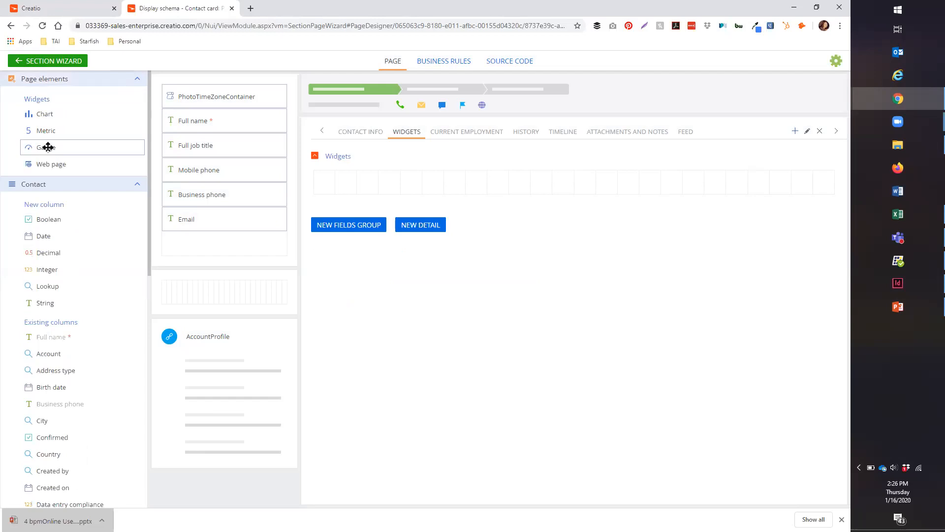
pyautogui.moveTo(51, 148); pyautogui.dragTo(346, 188)
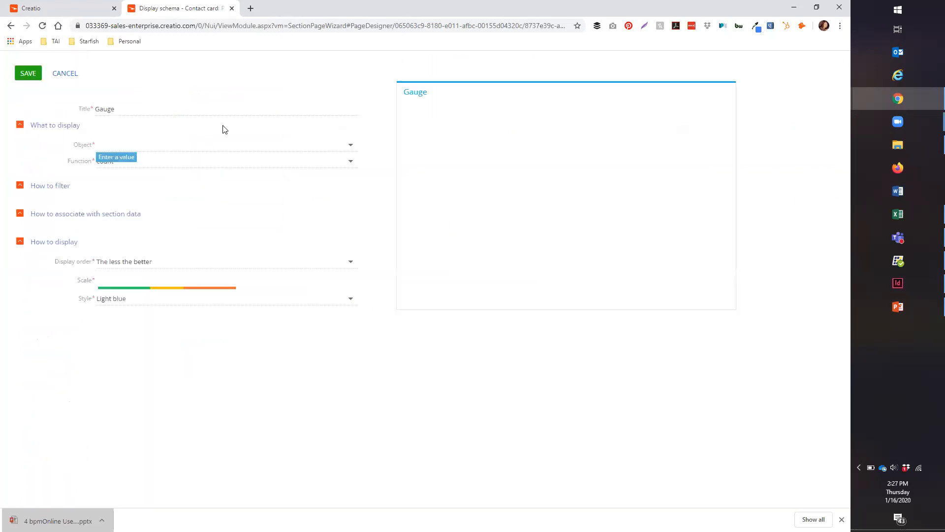
pyautogui.click(351, 147)
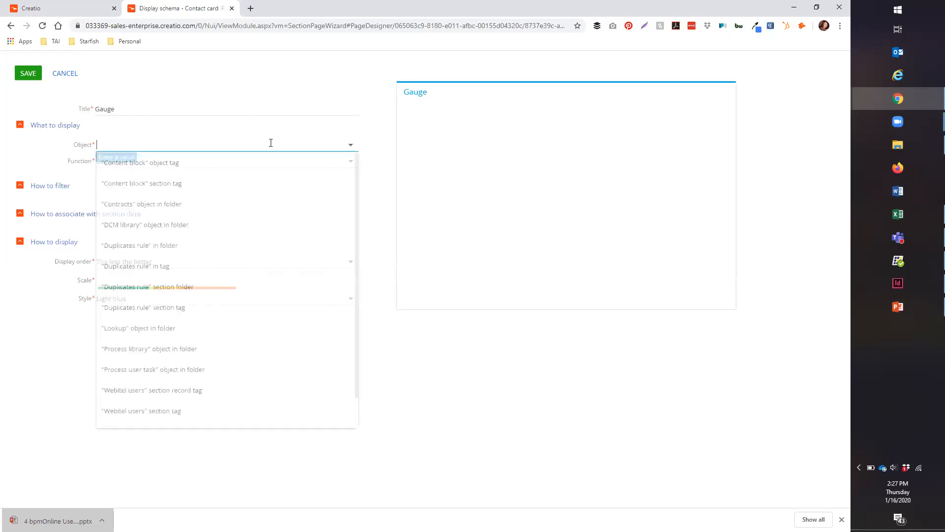
pyautogui.write('c')
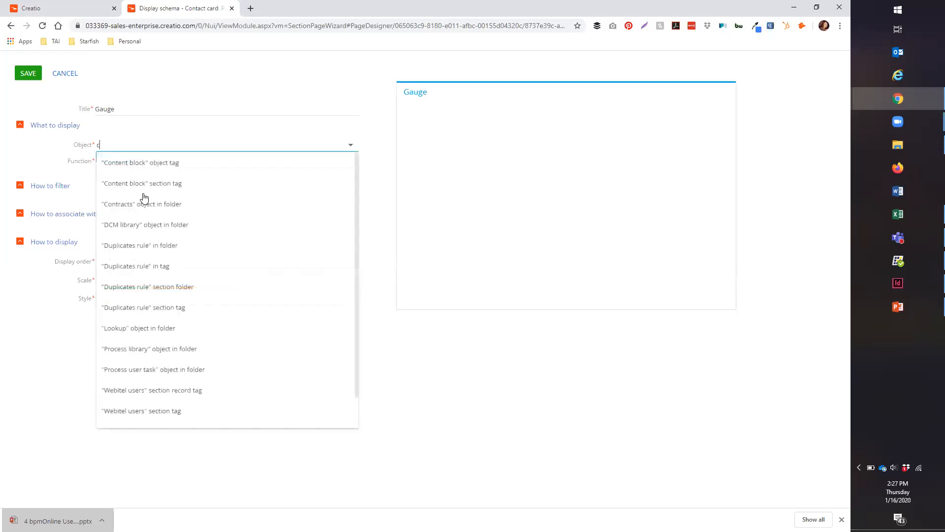
pyautogui.write('all')
pyautogui.click(355, 177)
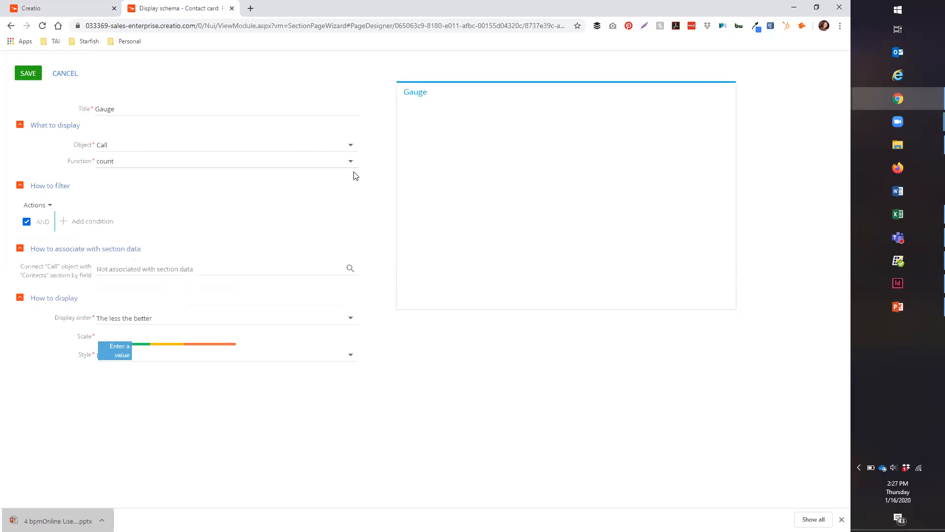
# Step: Set the gauge's function to sum and choose Id as the column to total
pyautogui.click(352, 167)
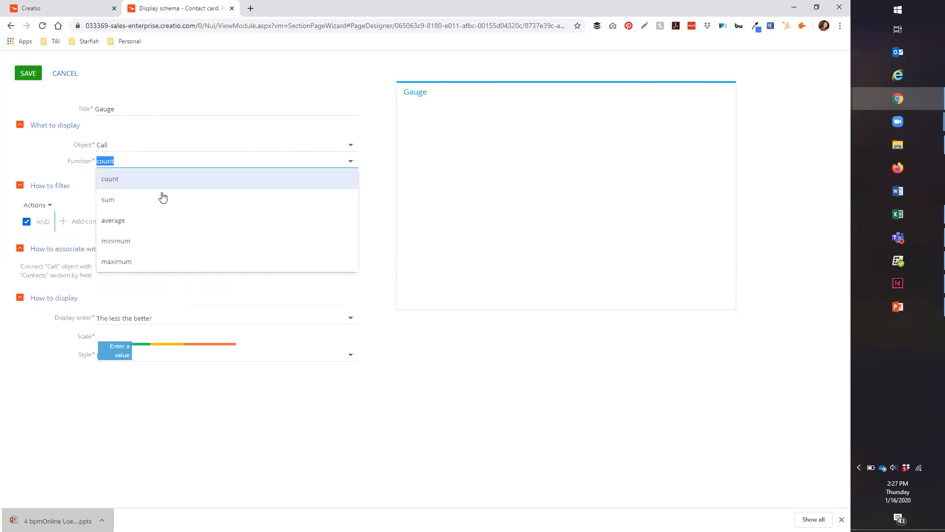
pyautogui.click(164, 198)
pyautogui.click(352, 178)
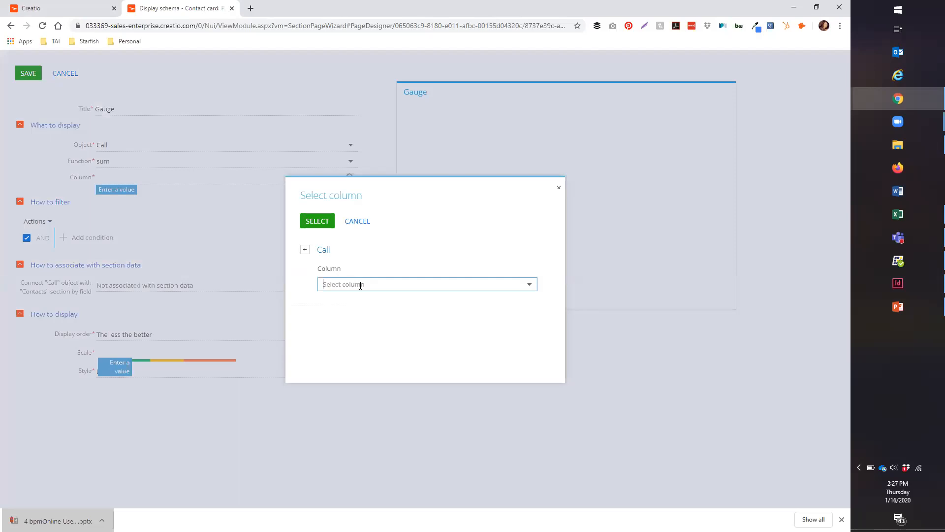
pyautogui.click(529, 285)
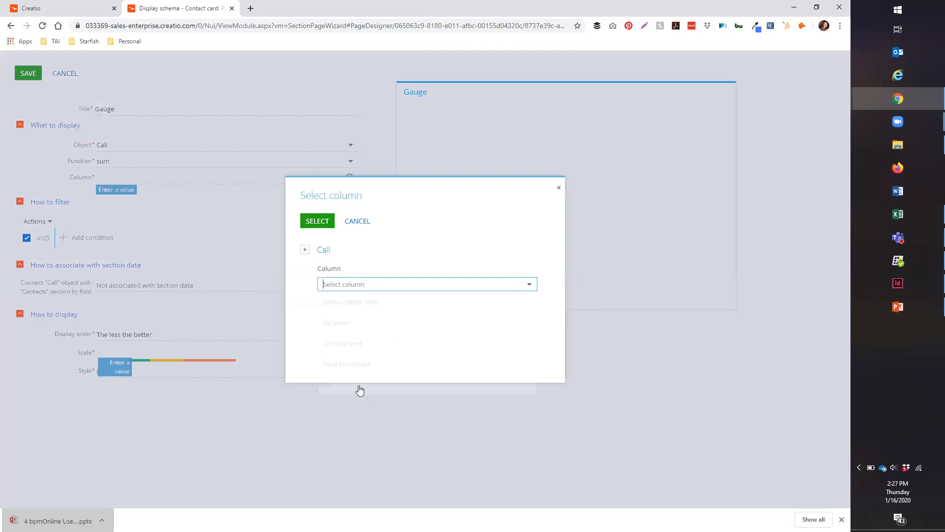
pyautogui.click(322, 221)
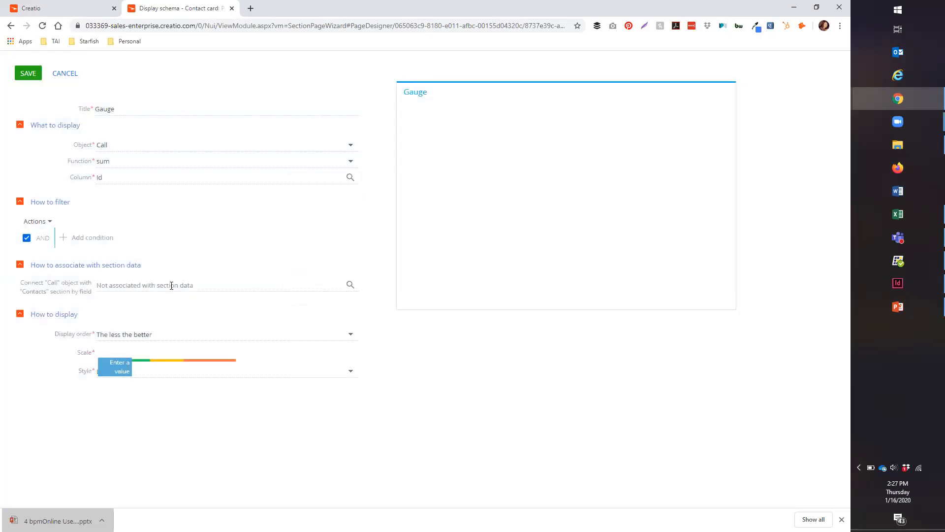
# Step: Associate the gauge's Call object with the Contacts section through the Contact column
pyautogui.click(170, 285)
pyautogui.write('c')
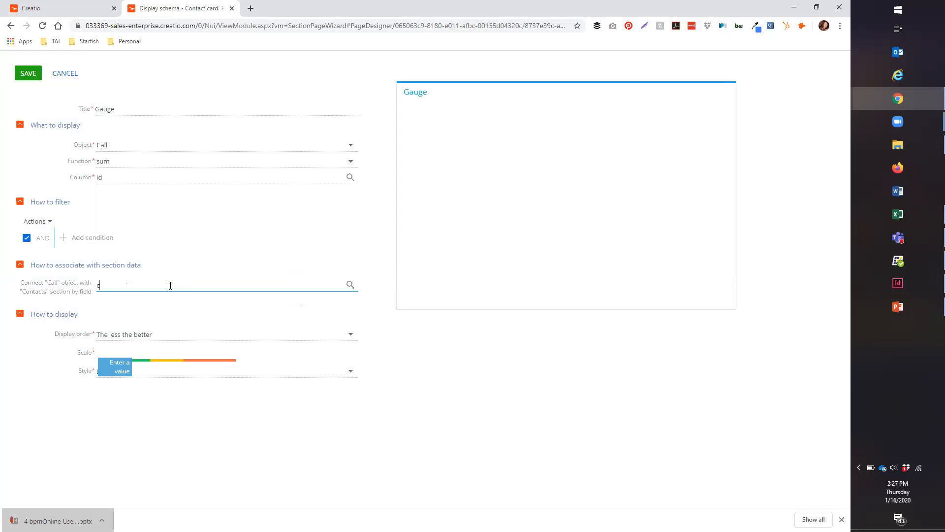
pyautogui.write('ontac')
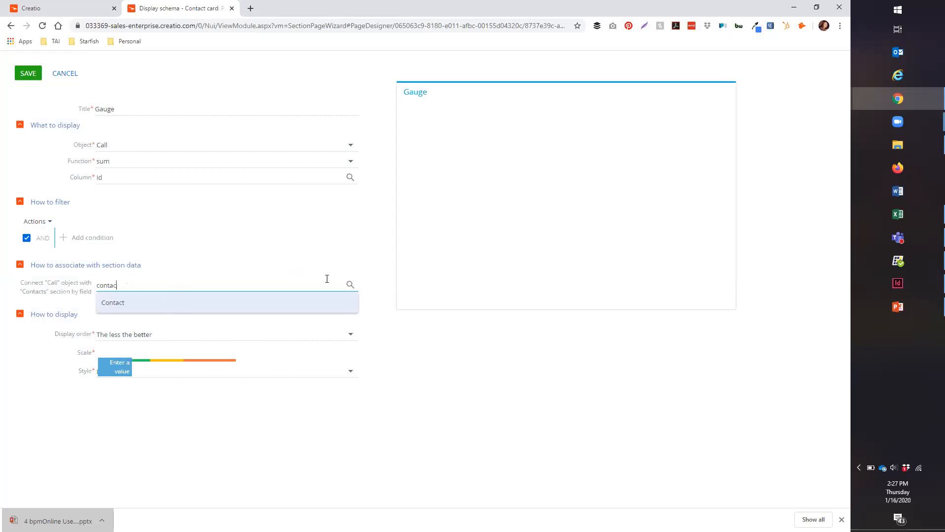
pyautogui.press('Return')
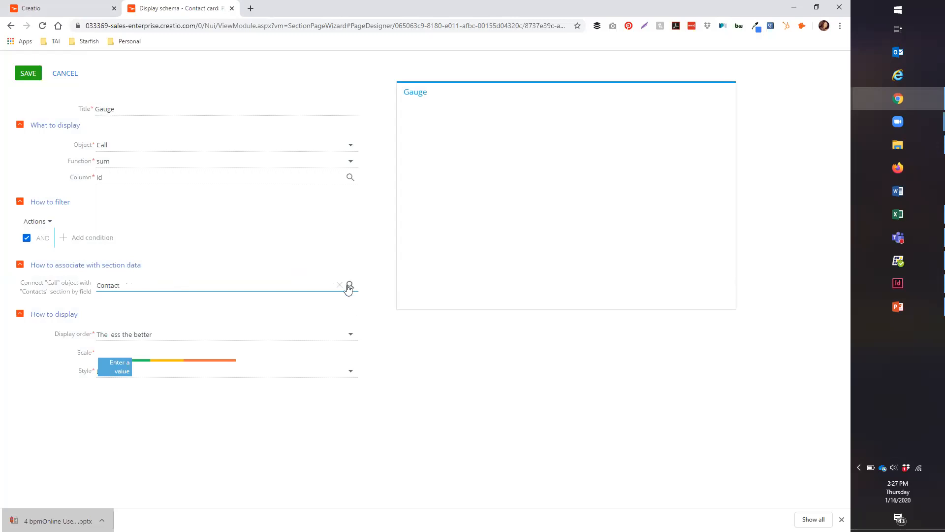
pyautogui.click(349, 285)
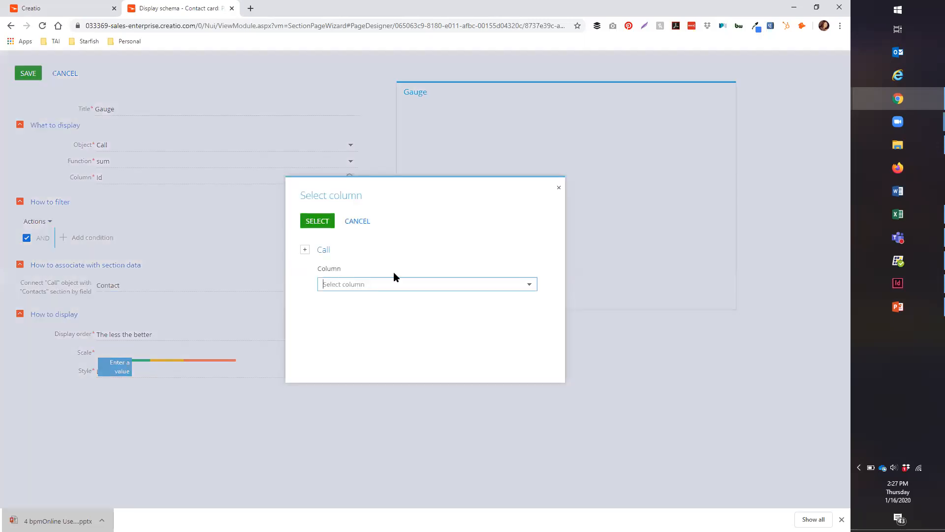
pyautogui.write('conta')
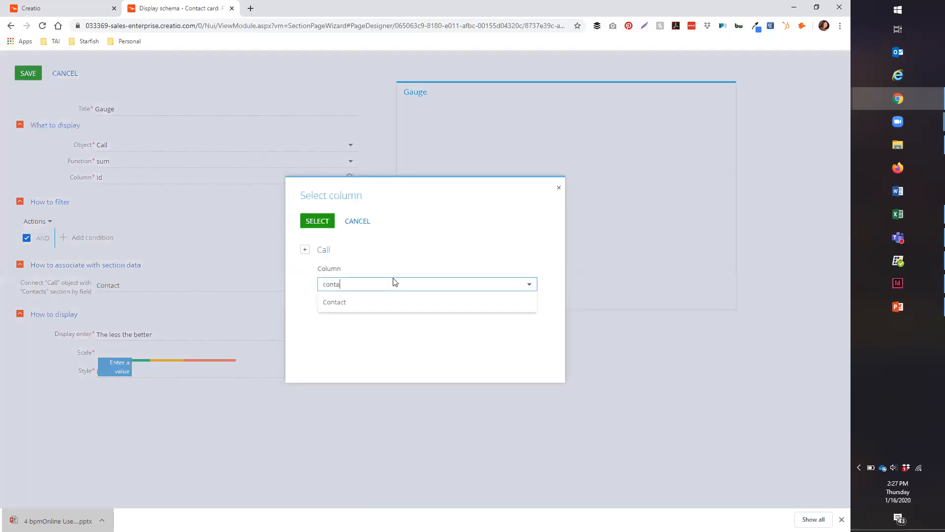
pyautogui.press('Return')
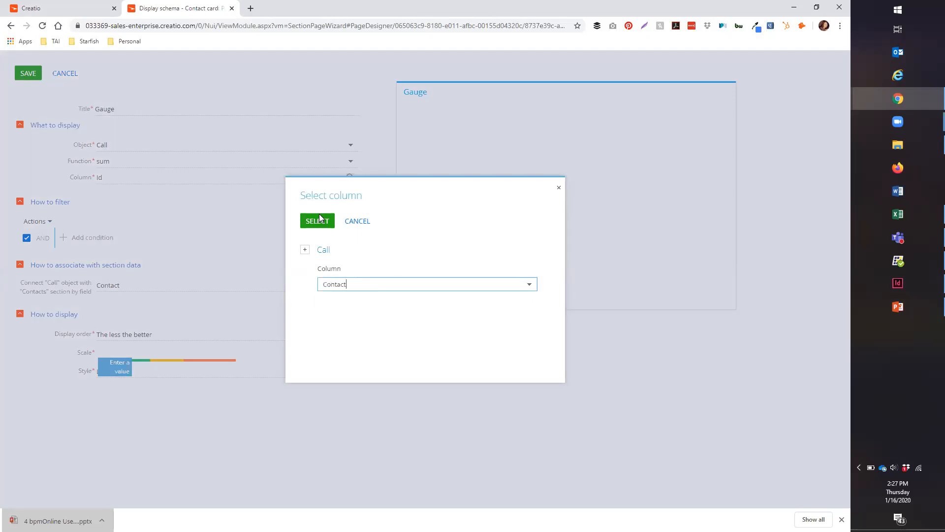
pyautogui.click(320, 220)
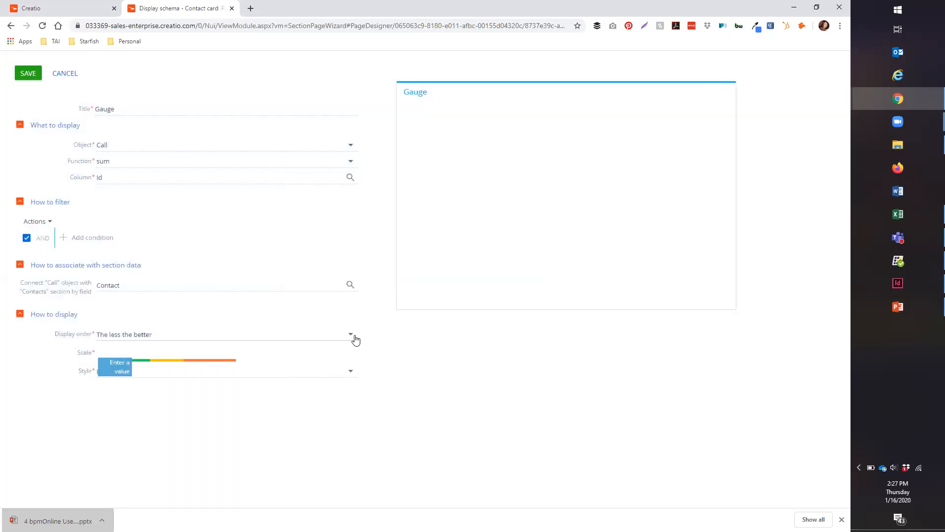
# Step: Set the gauge's display order to The more the better and its scale values to 0, 10, 20 and 30
pyautogui.click(355, 337)
pyautogui.click(202, 352)
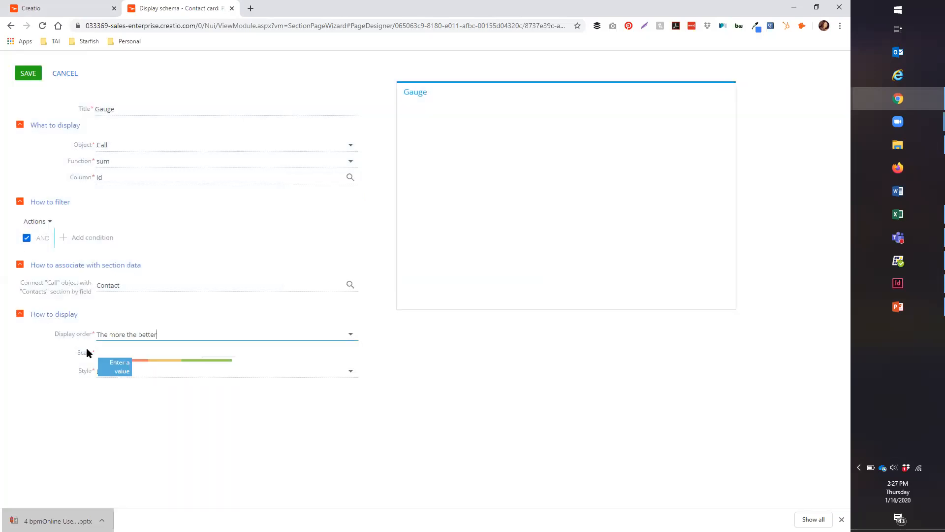
pyautogui.click(108, 352)
pyautogui.write('0')
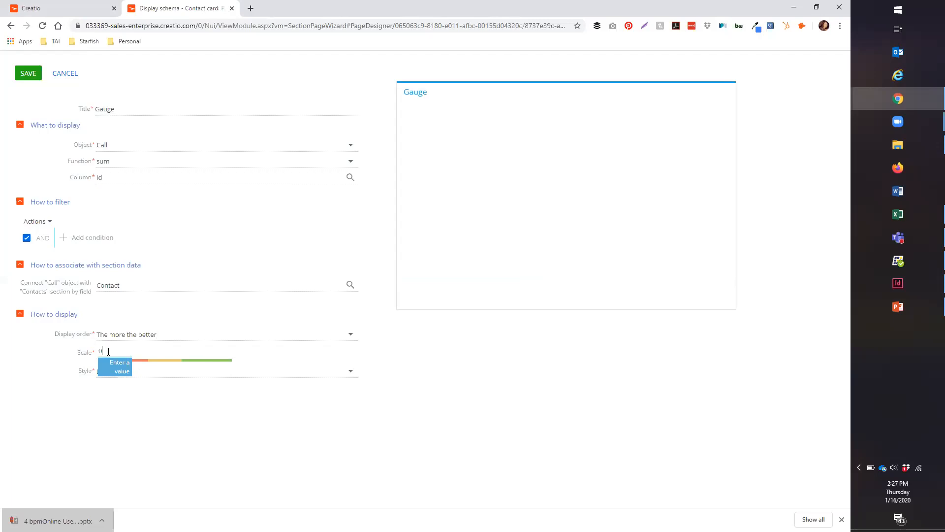
pyautogui.press('Tab')
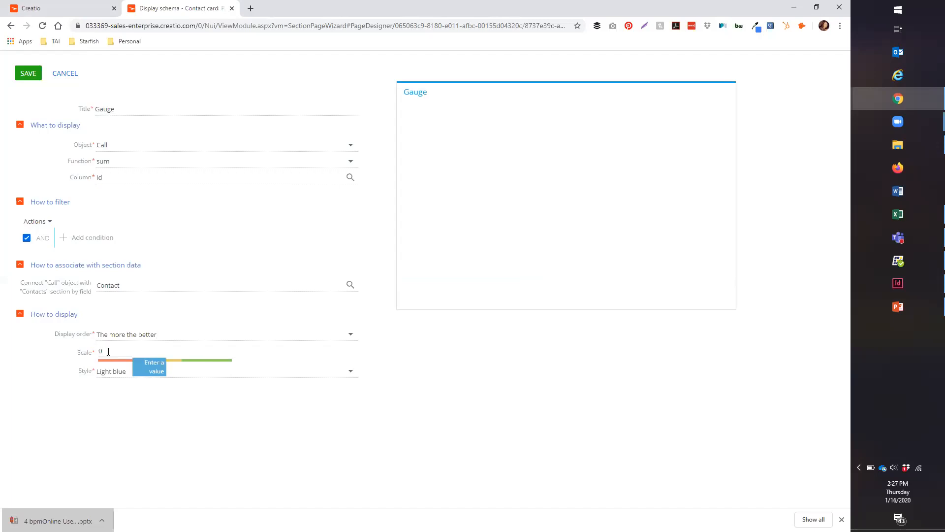
pyautogui.write('10')
pyautogui.press('Tab')
pyautogui.write('20')
pyautogui.press('Tab')
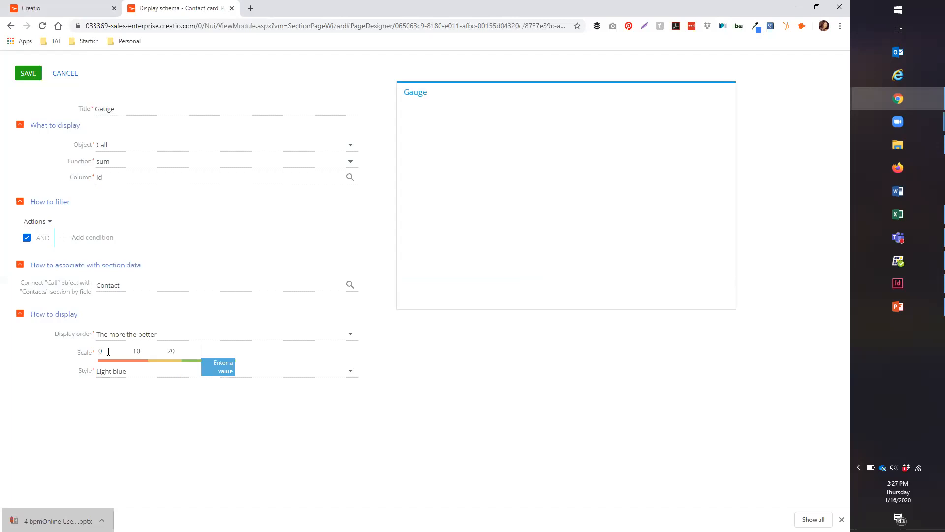
pyautogui.write('30')
pyautogui.click(108, 352)
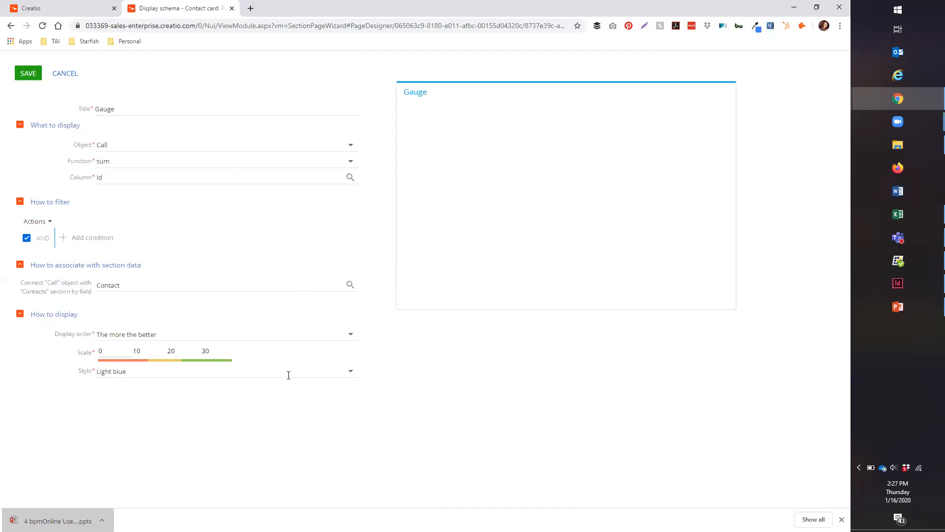
# Step: Save the gauge with the Light blue style and enlarge it to four grid rows tall in the Widgets group
pyautogui.click(354, 370)
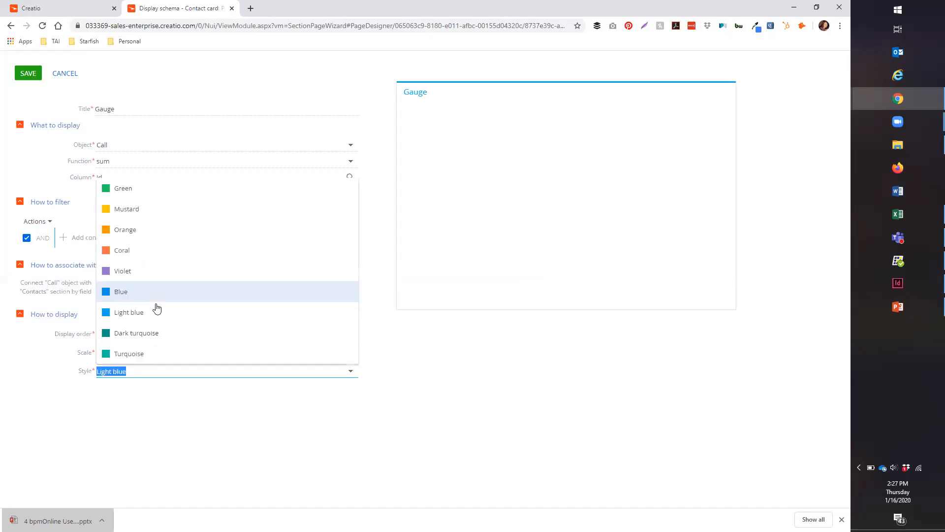
pyautogui.click(420, 368)
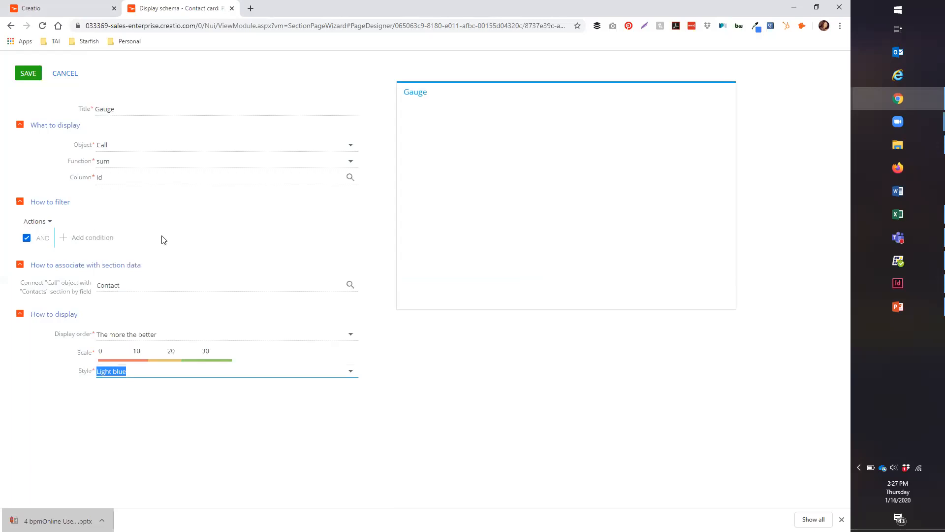
pyautogui.click(28, 74)
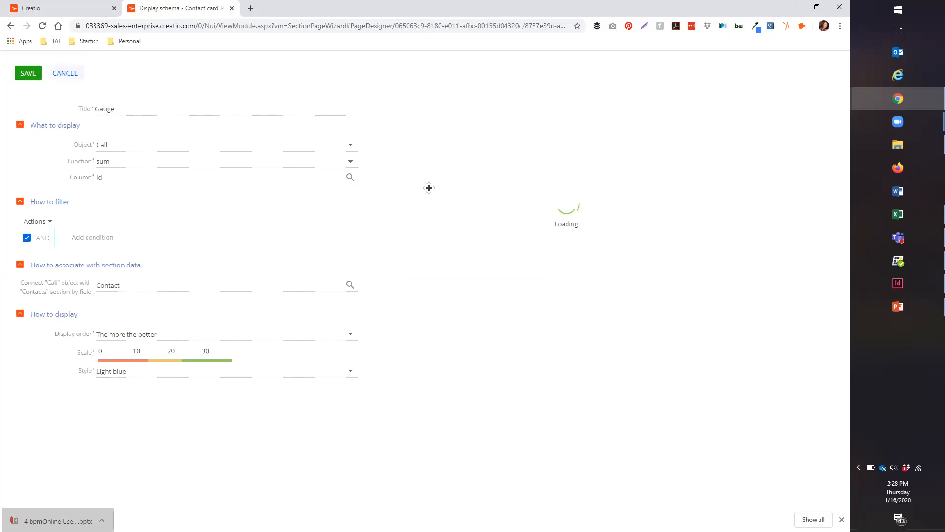
pyautogui.moveTo(441, 190); pyautogui.dragTo(447, 241)
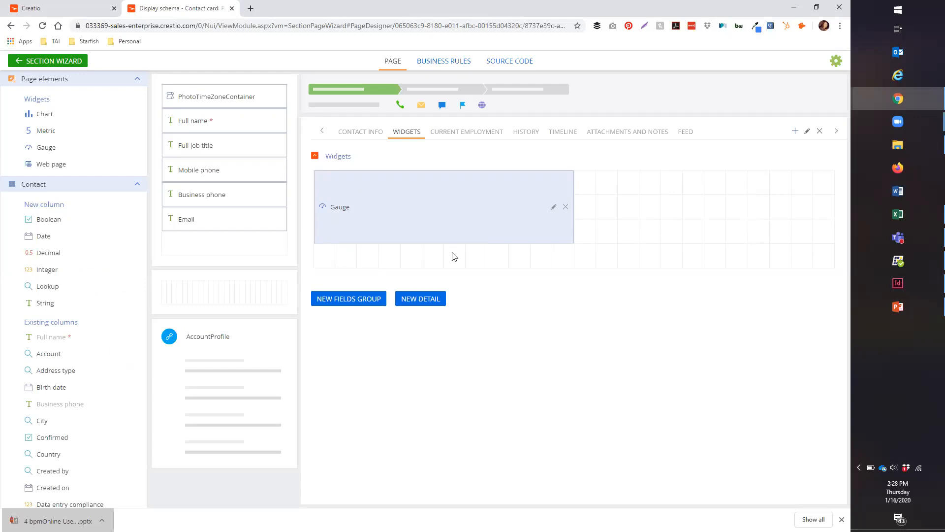
pyautogui.moveTo(451, 254); pyautogui.dragTo(455, 283)
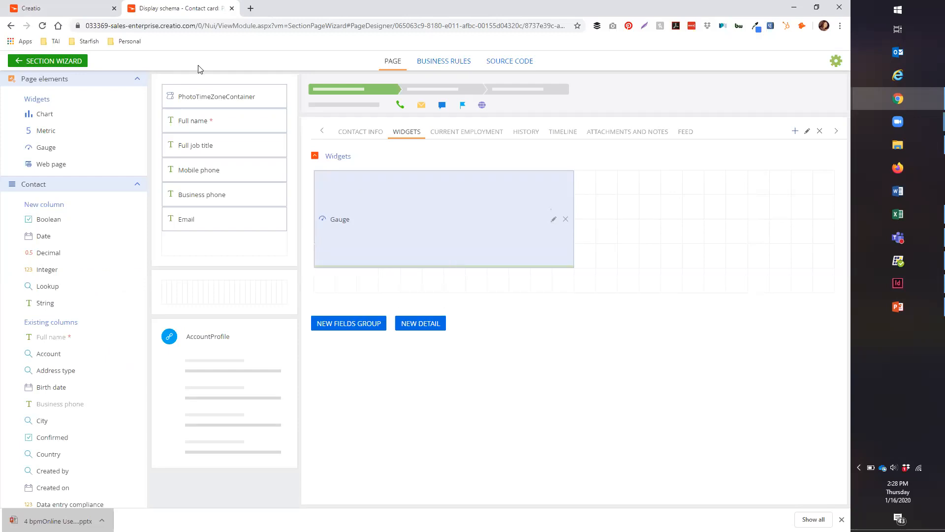
# Step: Return to the Section wizard and save the Contacts section changes
pyautogui.click(58, 62)
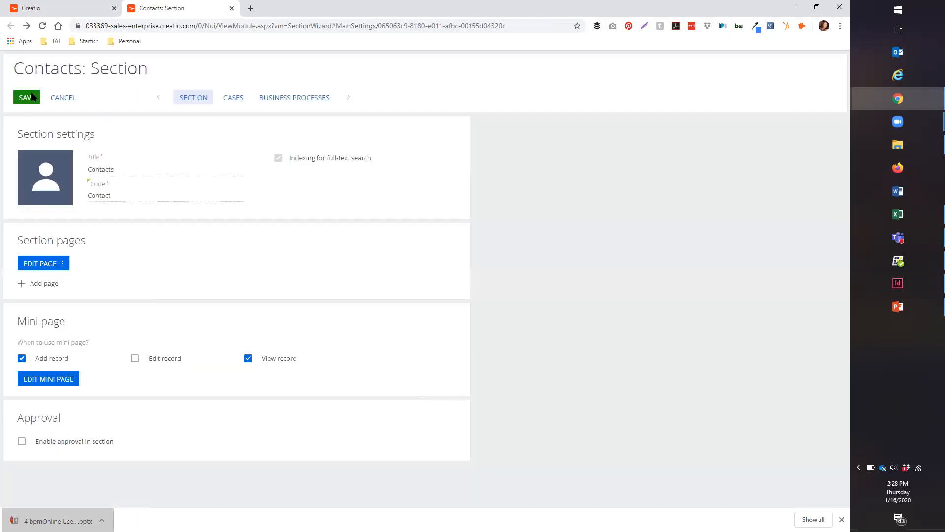
pyautogui.click(32, 96)
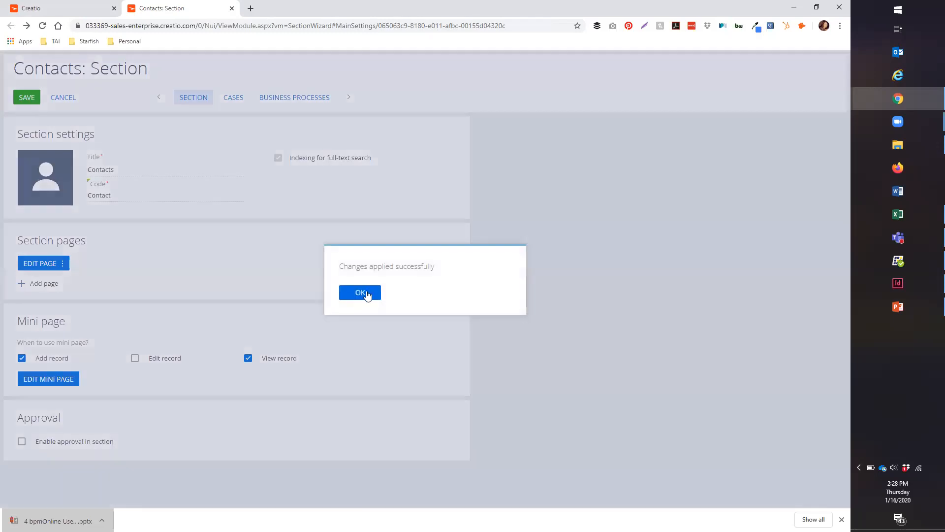
pyautogui.click(366, 293)
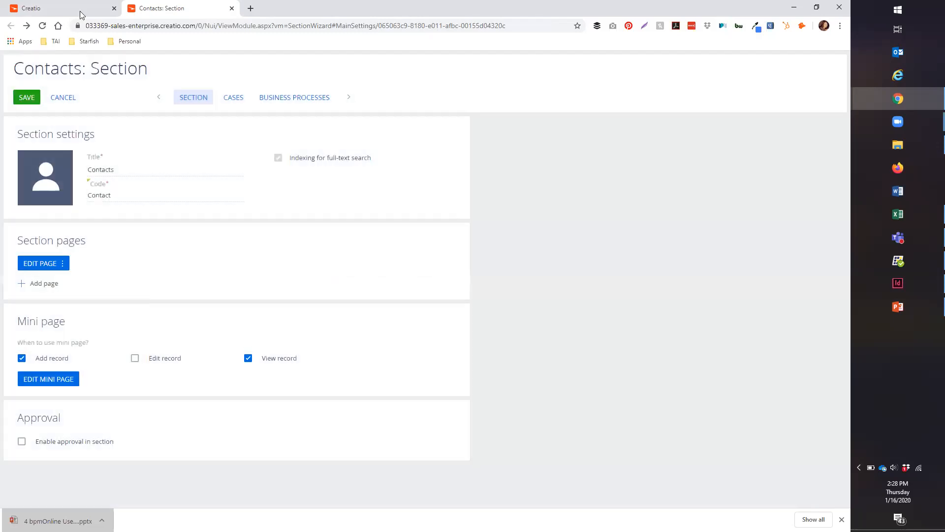
# Step: Reload the sample contact's record page in the other browser tab and view its Widgets tab
pyautogui.click(82, 15)
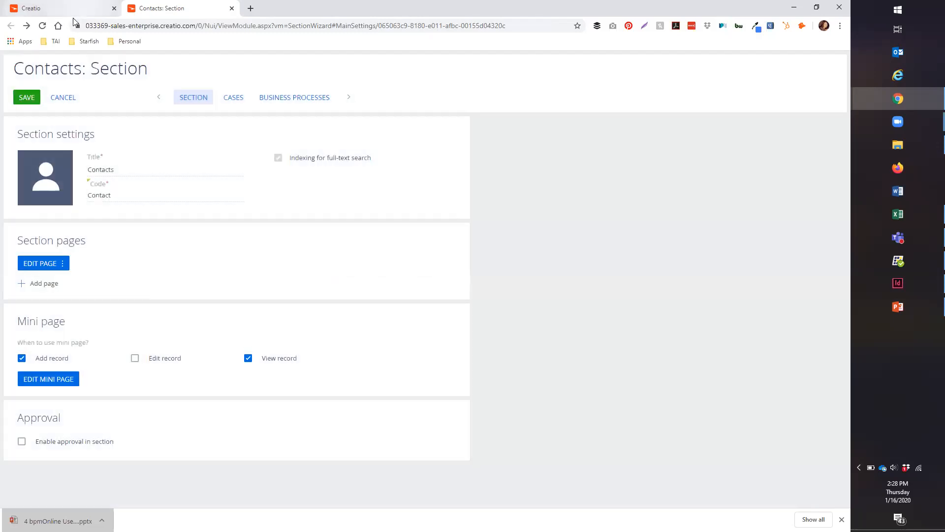
pyautogui.press('F5')
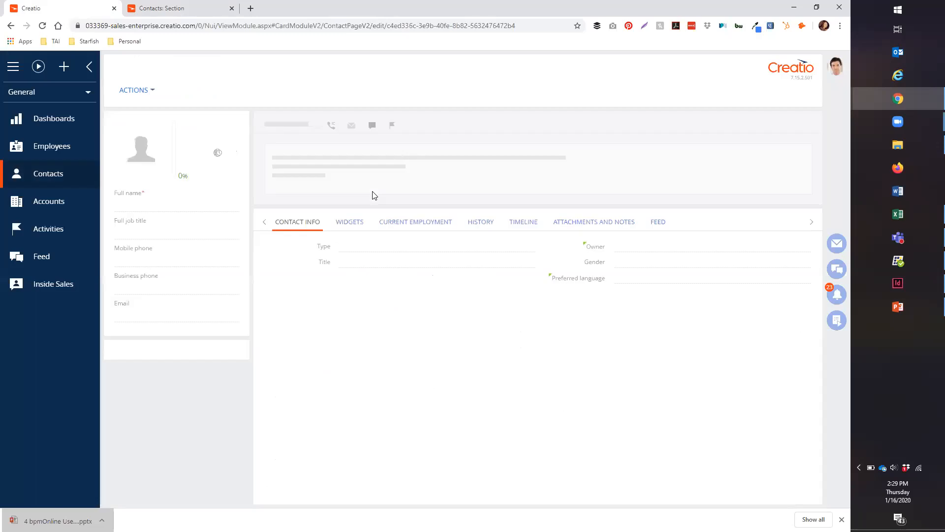
pyautogui.click(352, 223)
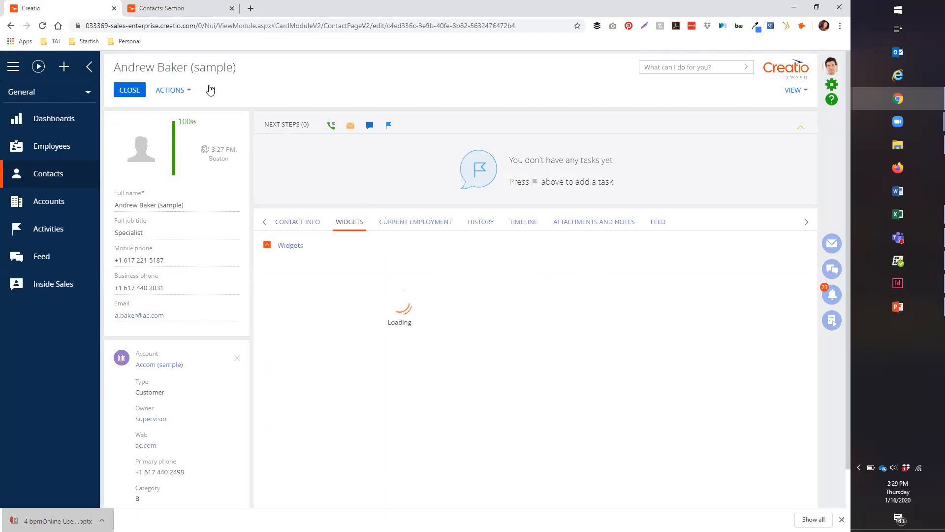
pyautogui.click(42, 27)
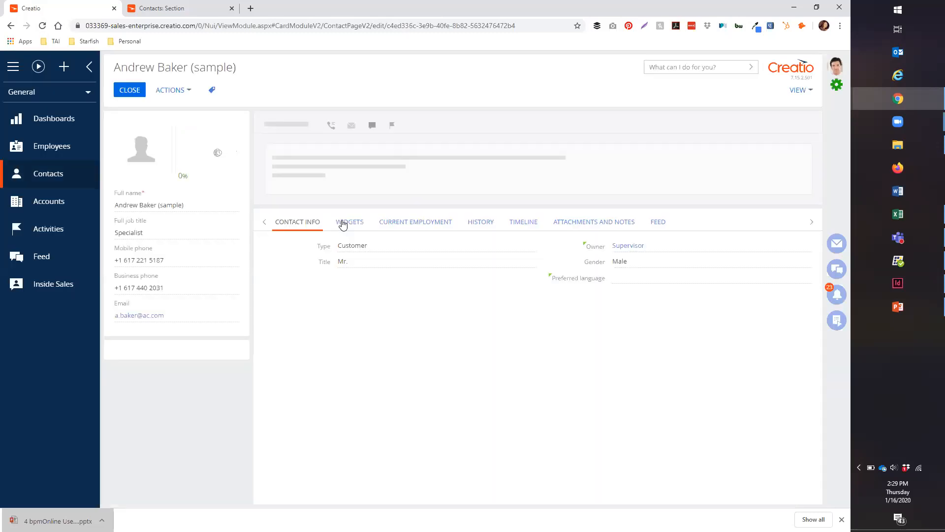
pyautogui.click(343, 222)
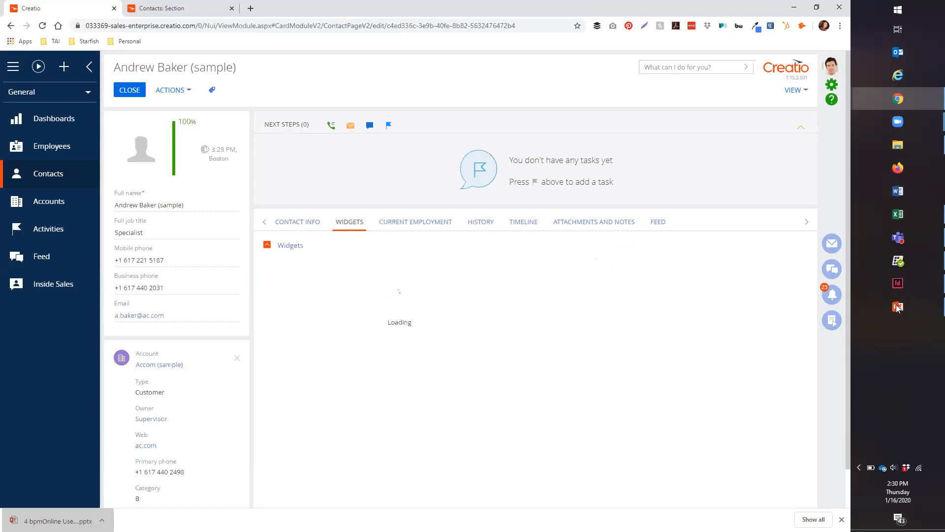
# Step: Switch to the PowerPoint slide show at the Adding Widgets to Page slide
pyautogui.moveTo(897, 308)
pyautogui.click(787, 313)
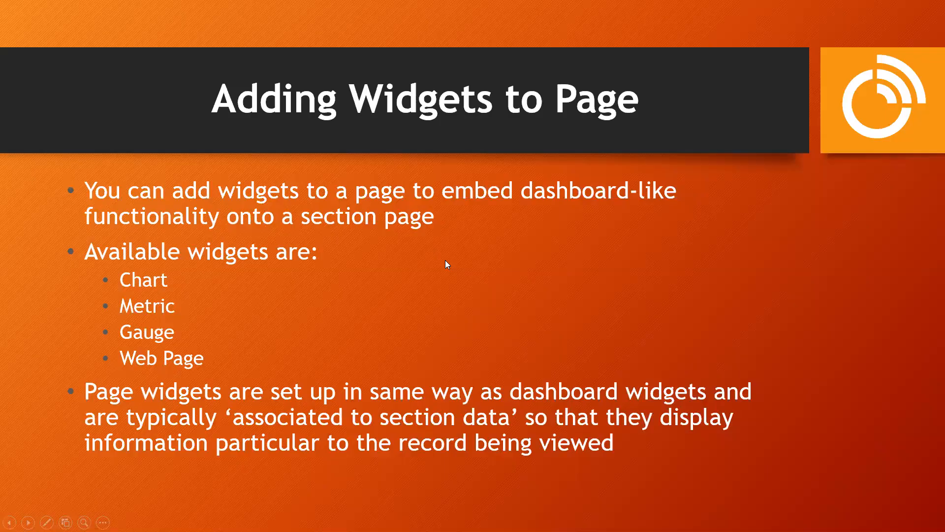
# Step: Advance the slide show to the Business Rules slide
pyautogui.click(929, 308)
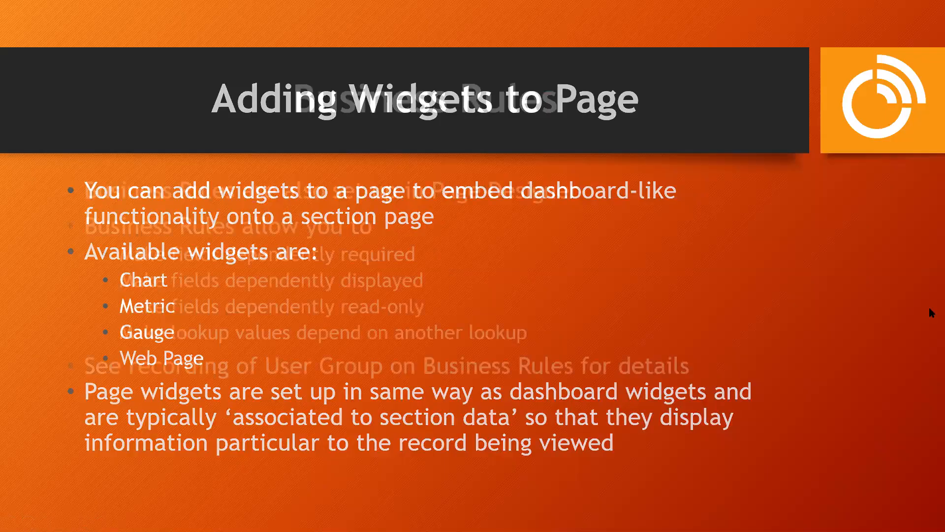
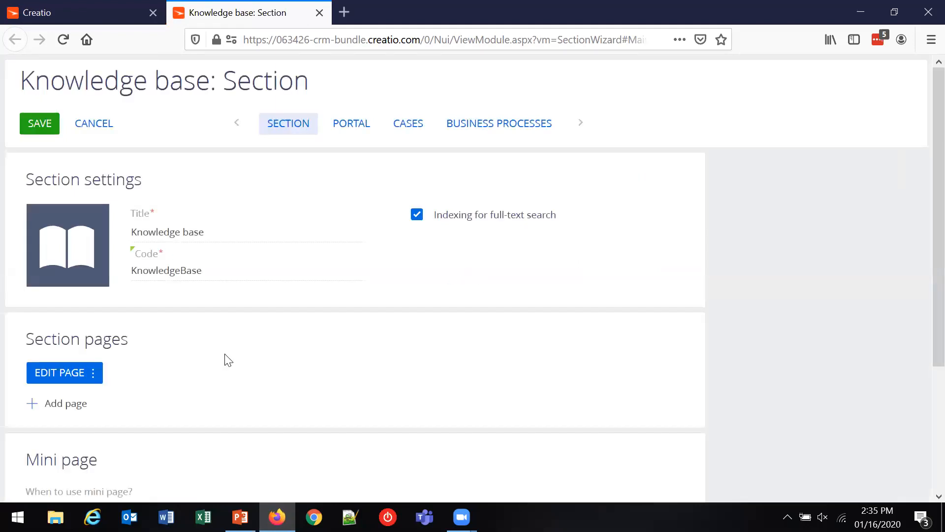
# Step: Switch the Knowledge base section wizard to its case settings and start a new case
pyautogui.scroll(-4, 228, 359)
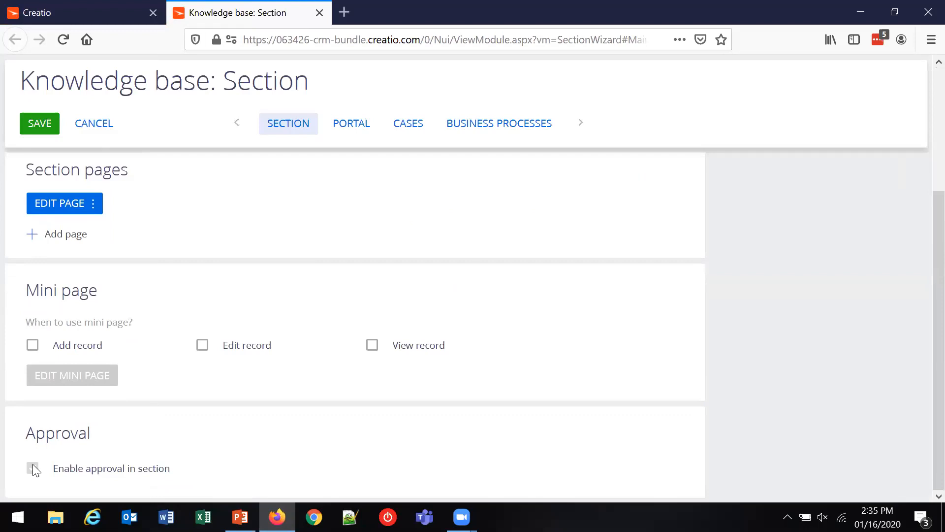
pyautogui.scroll(4, 323, 381)
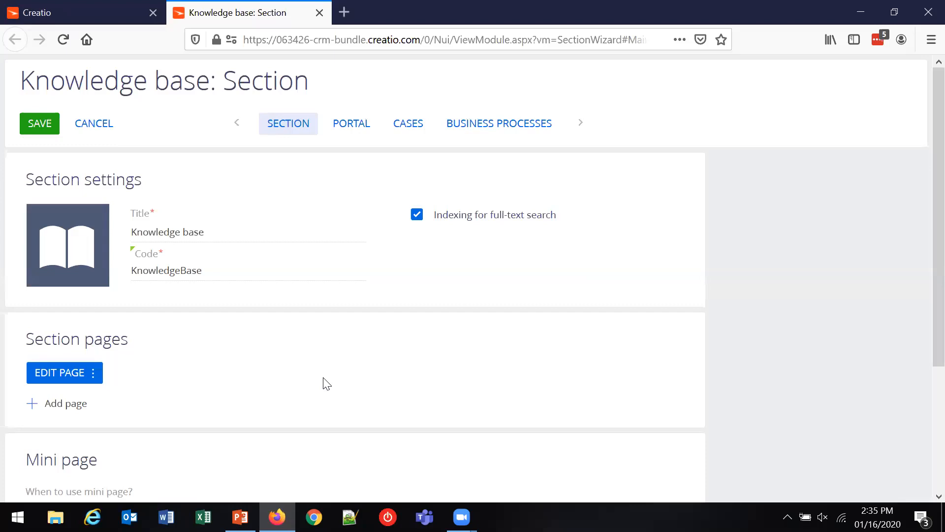
pyautogui.click(417, 137)
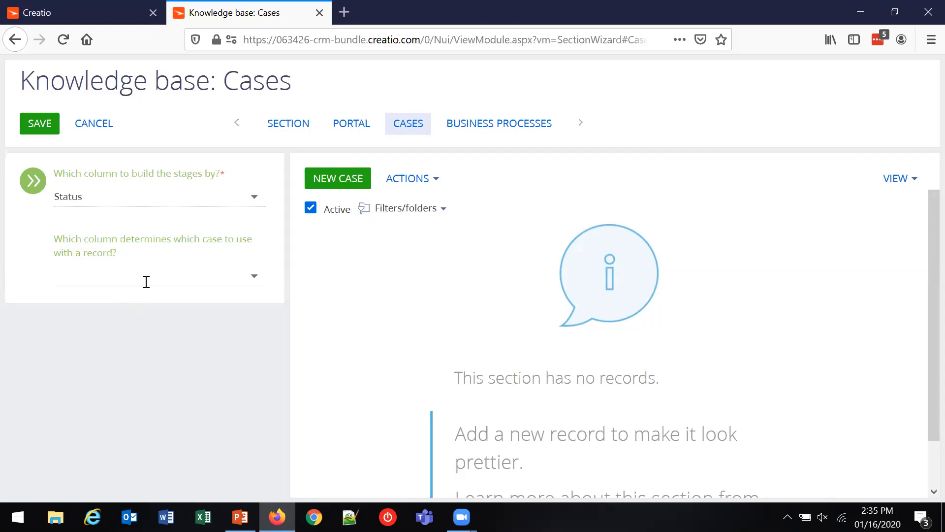
pyautogui.click(349, 184)
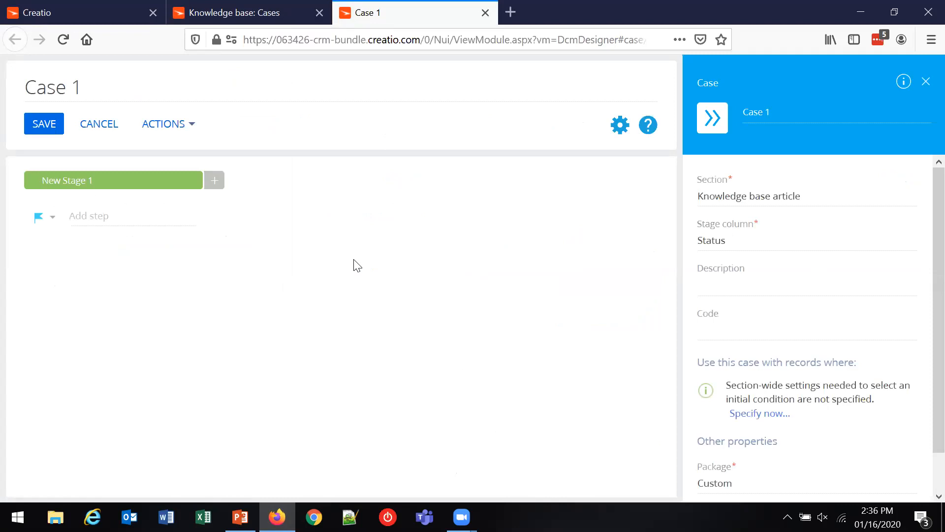
# Step: Assign 1 - Draft to the first stage and add a second stage with the lookup value 2 - Submitted for Approval
pyautogui.click(87, 180)
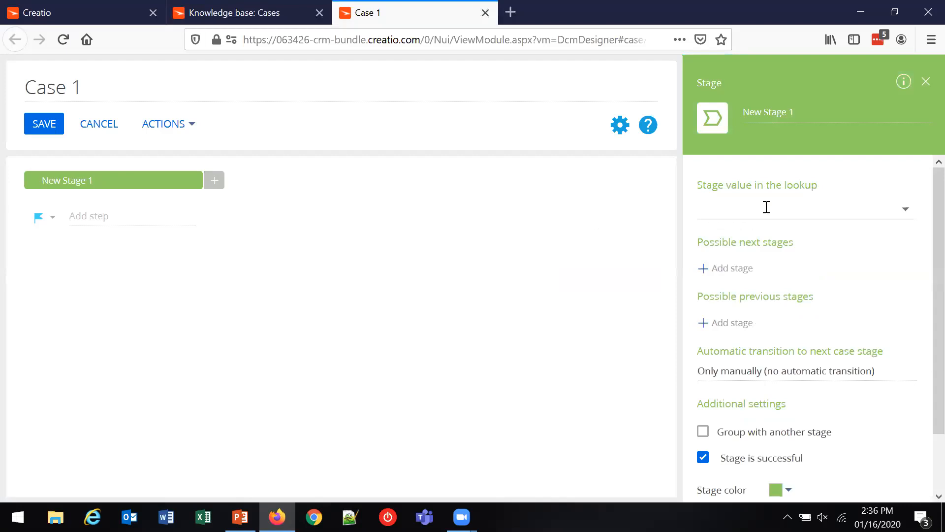
pyautogui.click(766, 208)
pyautogui.click(747, 244)
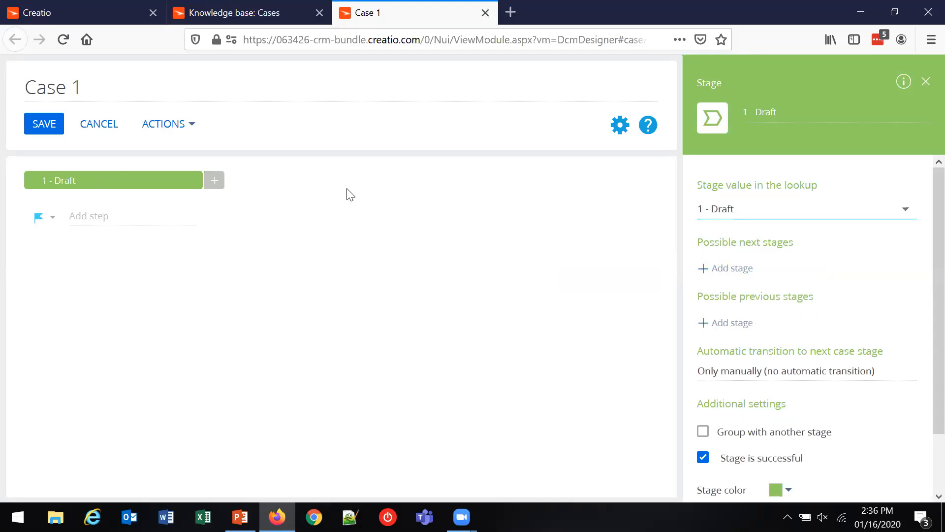
pyautogui.click(215, 182)
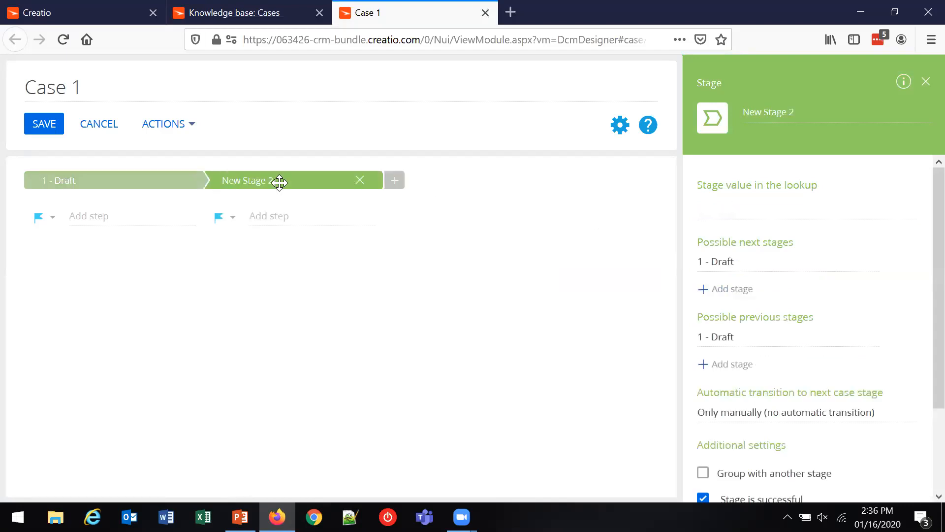
pyautogui.click(772, 210)
pyautogui.click(763, 253)
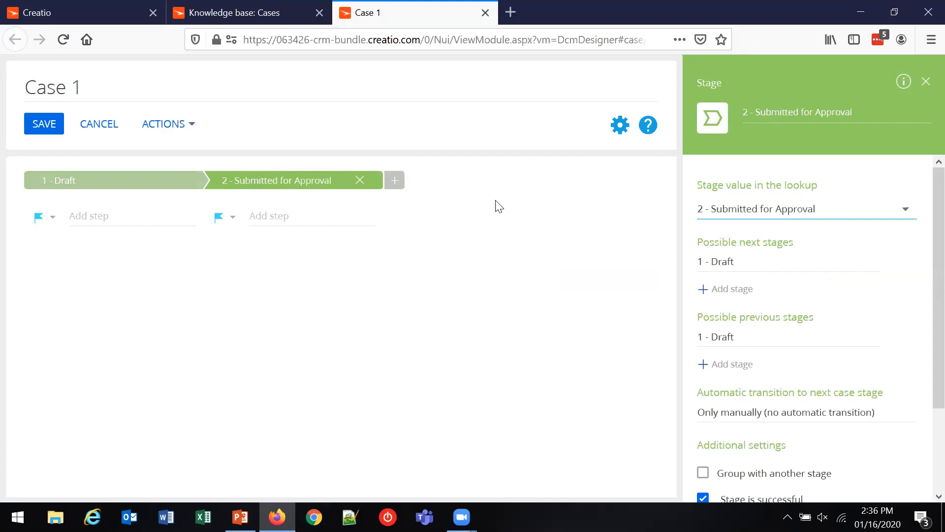
# Step: Add a third and a fourth stage with the lookup values 3 - Published and 4 - Cancelled
pyautogui.click(394, 181)
pyautogui.click(737, 201)
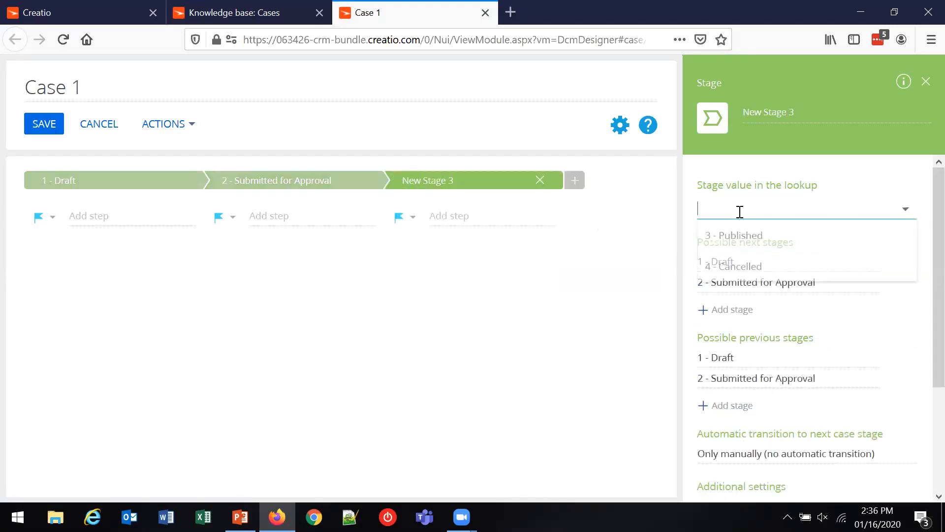
pyautogui.click(733, 235)
pyautogui.click(575, 180)
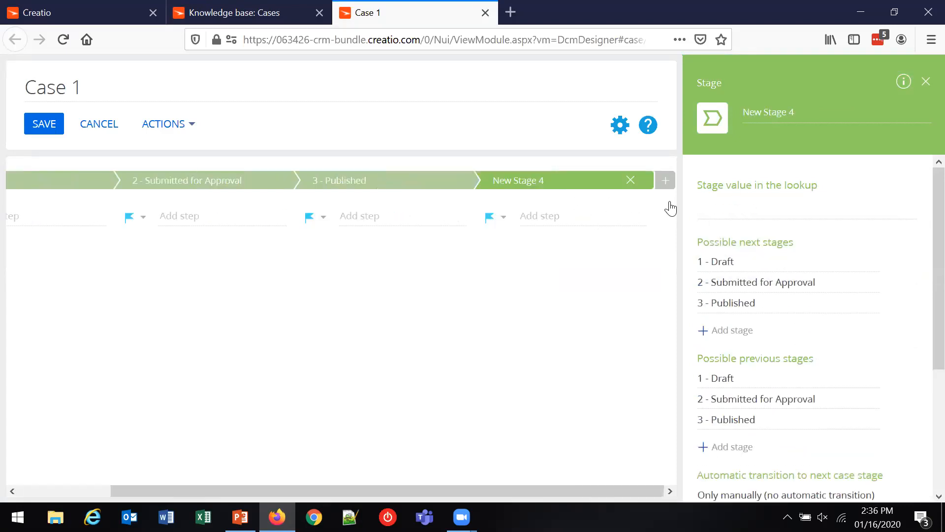
pyautogui.click(733, 210)
pyautogui.click(729, 235)
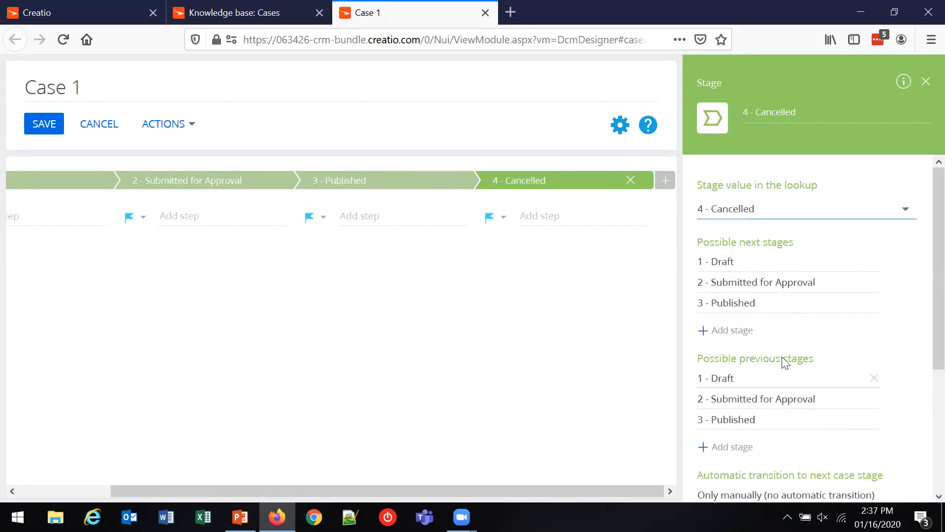
# Step: Unmark the 4 - Cancelled stage as successful and set its stage color to dark orange-red
pyautogui.scroll(-3, 773, 319)
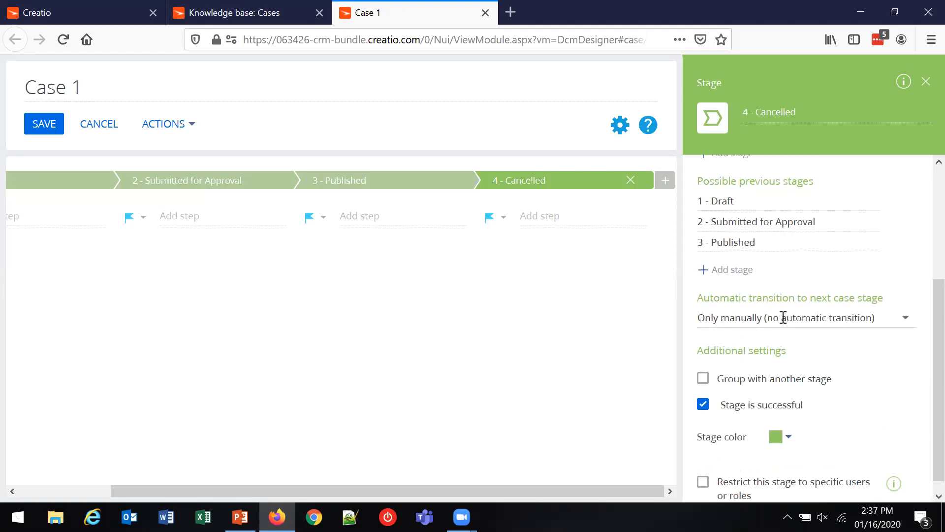
pyautogui.scroll(-1, 768, 319)
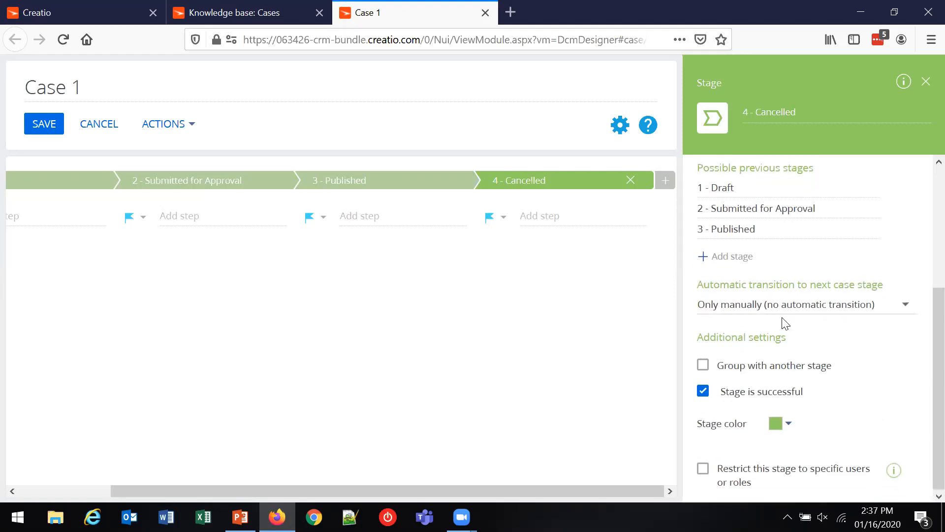
pyautogui.click(703, 392)
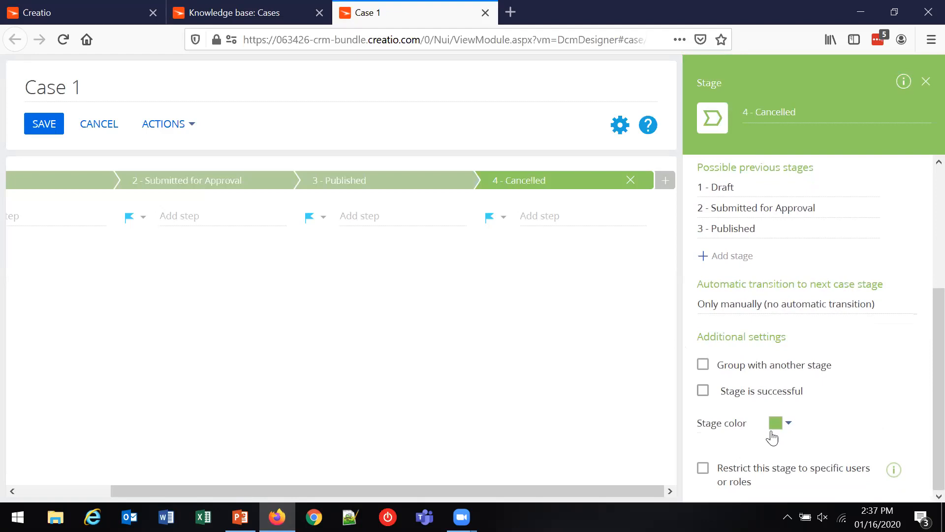
pyautogui.click(777, 428)
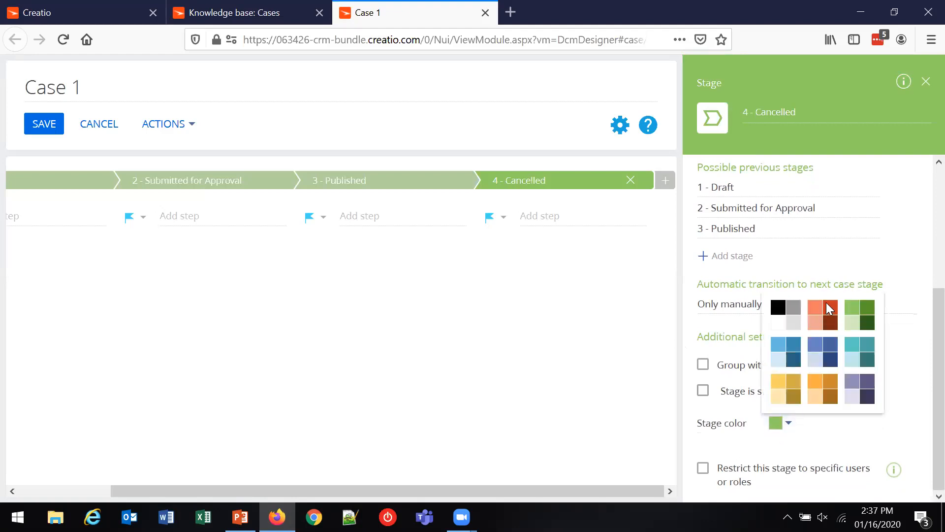
pyautogui.click(832, 312)
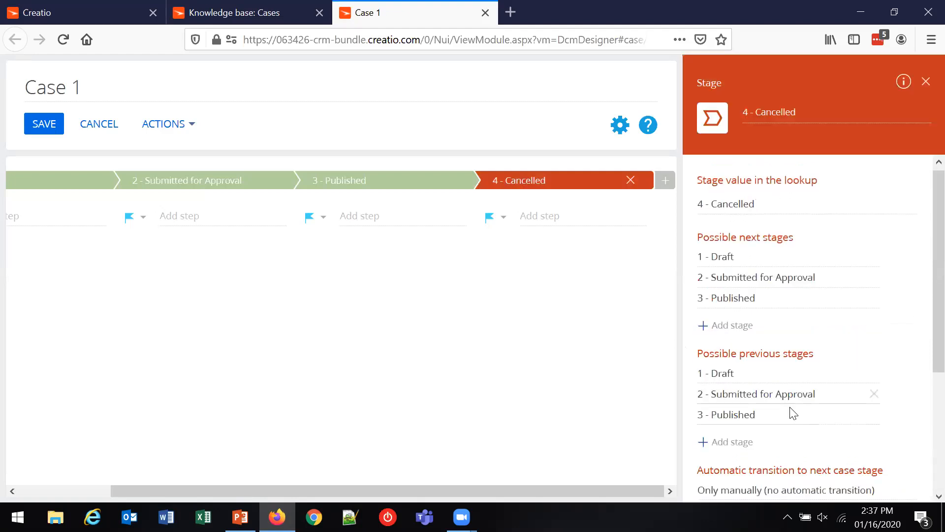
pyautogui.scroll(-3, 790, 404)
pyautogui.scroll(4, 741, 392)
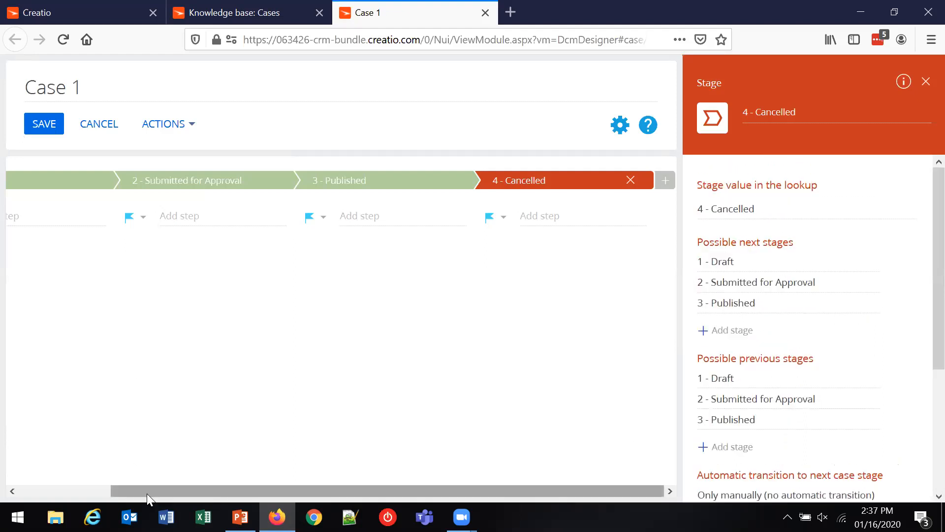
# Step: Remove 3 - Published from the Draft stage's possible next stages and 2 - Submitted for Approval from the Published stage's
pyautogui.moveTo(147, 494); pyautogui.dragTo(55, 494)
pyautogui.click(114, 178)
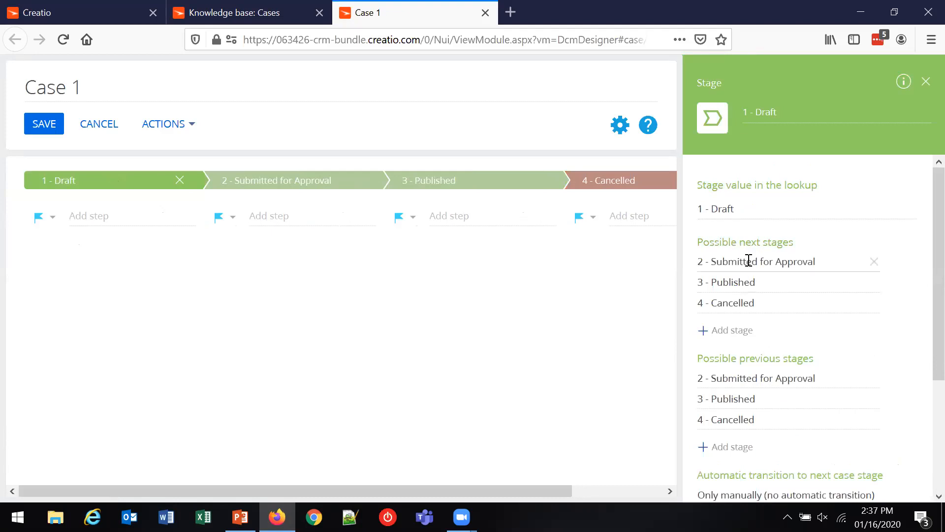
pyautogui.click(874, 282)
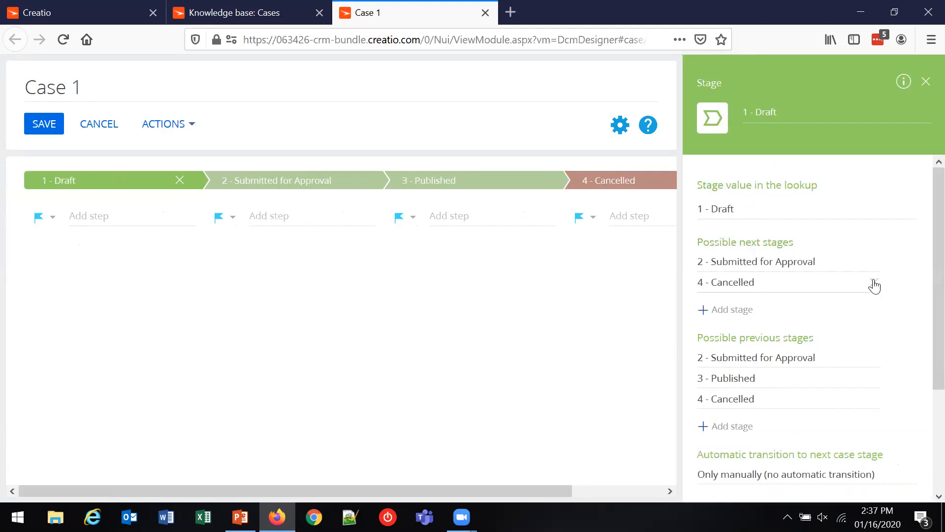
pyautogui.click(262, 182)
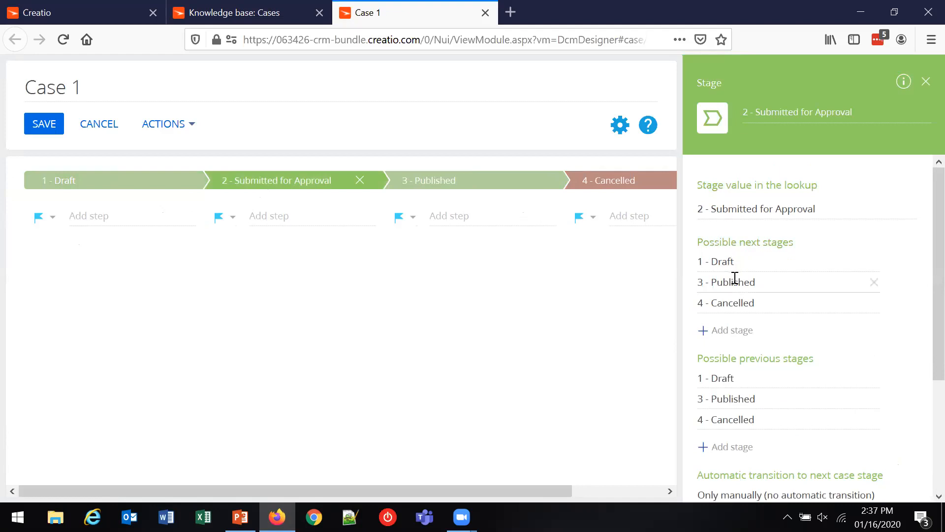
pyautogui.click(498, 183)
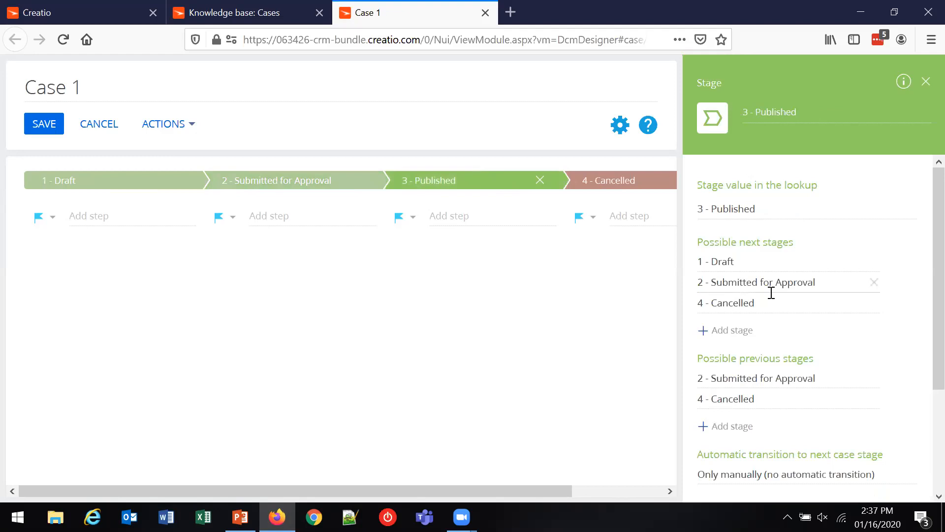
pyautogui.click(874, 282)
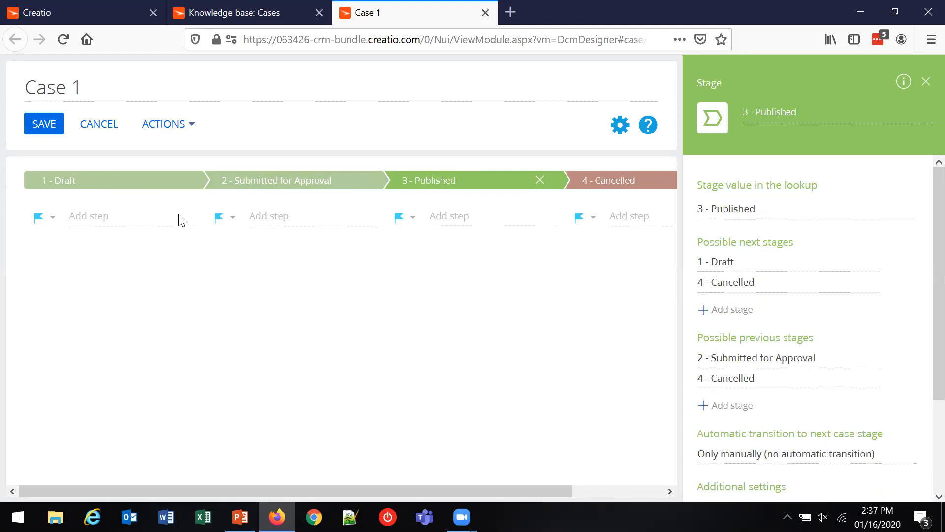
# Step: Add a Perform task step named "Finish article" to the 1 - Draft stage
pyautogui.click(148, 176)
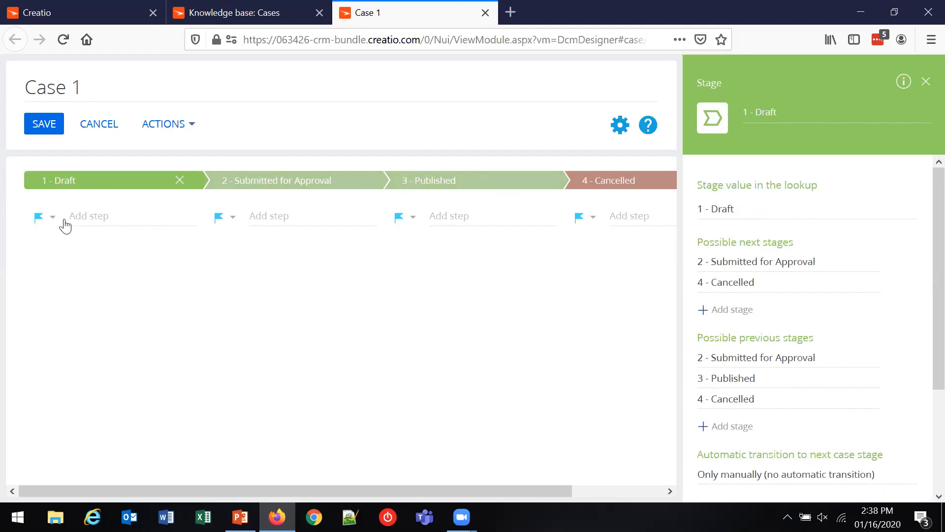
pyautogui.click(48, 225)
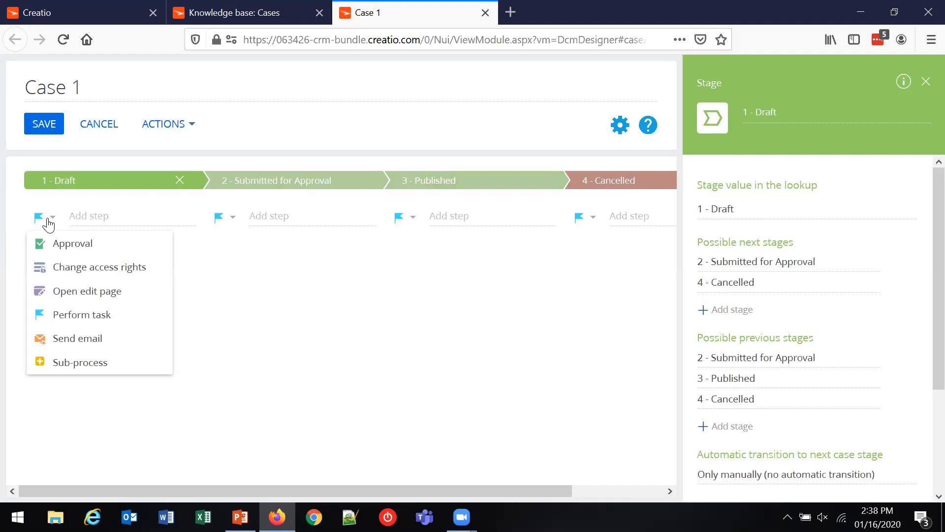
pyautogui.click(97, 214)
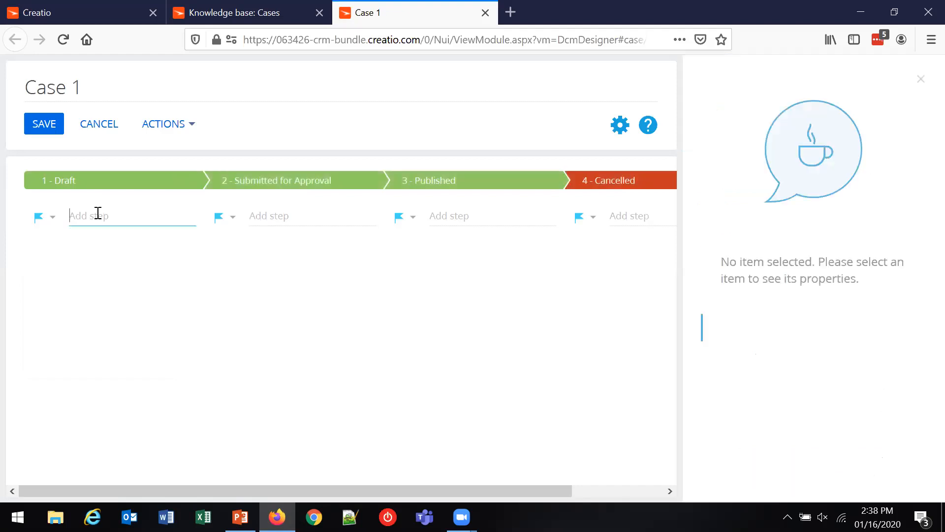
pyautogui.write('Finish article')
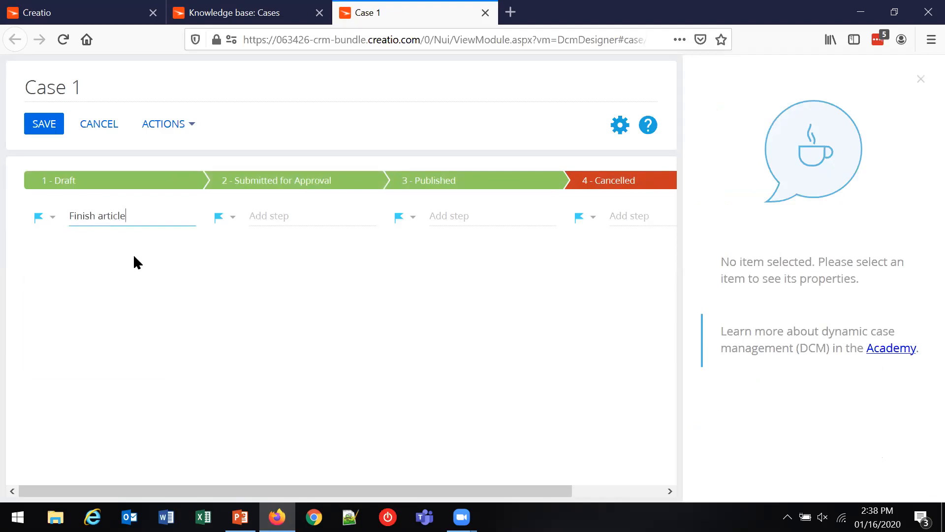
pyautogui.click(134, 256)
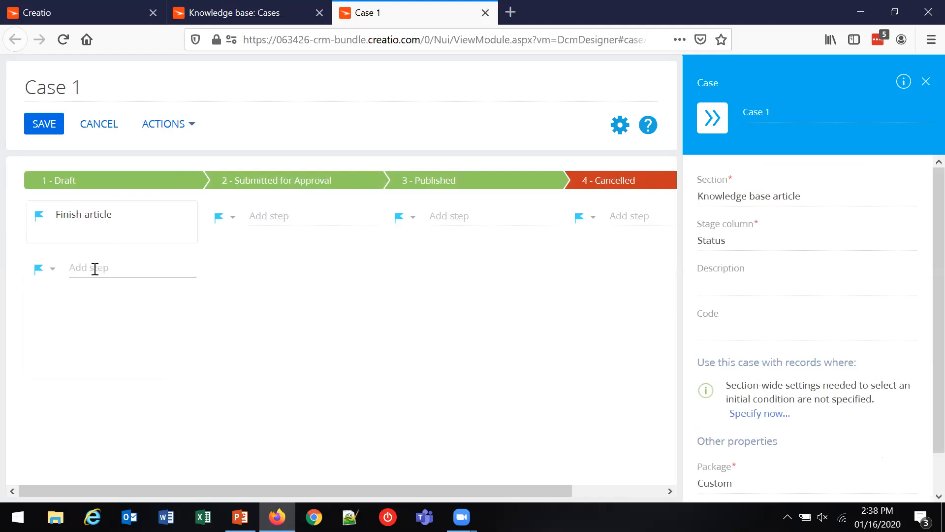
# Step: Set the Finish article task to start in 1 day
pyautogui.click(107, 220)
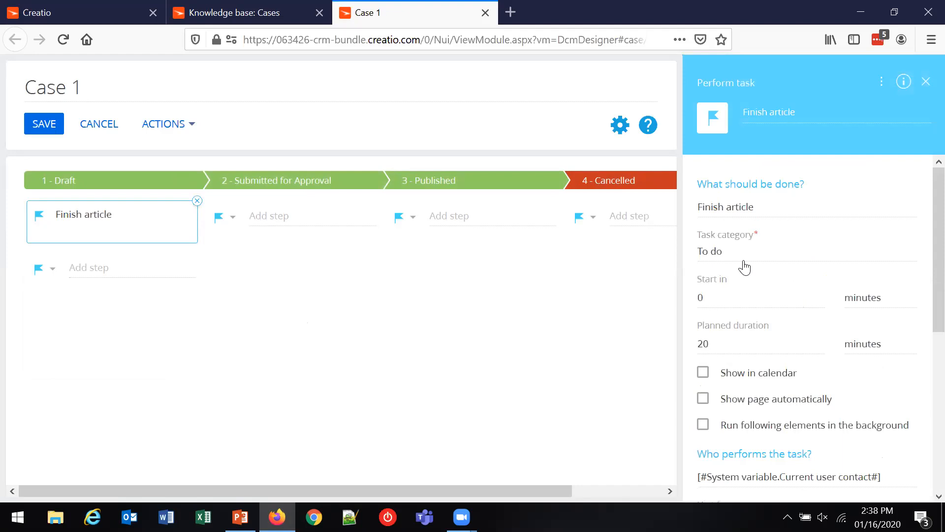
pyautogui.click(730, 297)
pyautogui.click(869, 298)
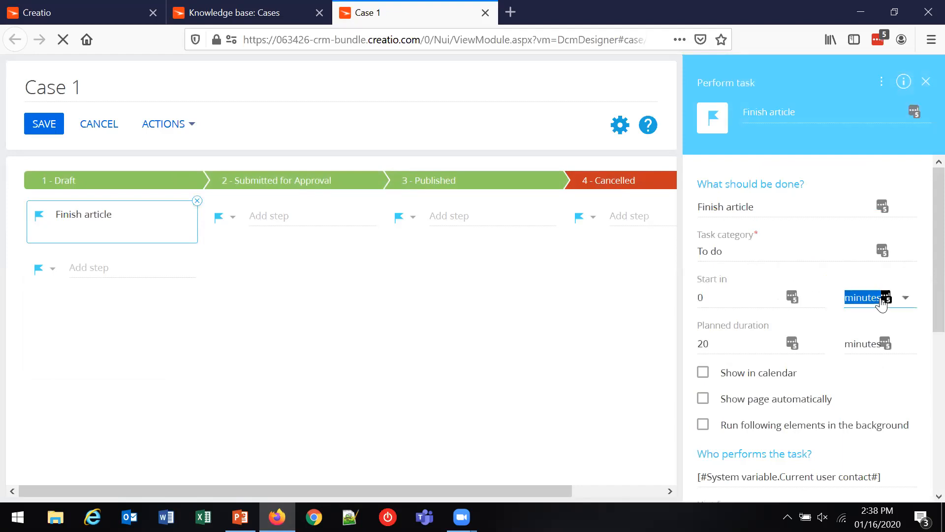
pyautogui.click(905, 297)
pyautogui.click(864, 386)
pyautogui.click(694, 298)
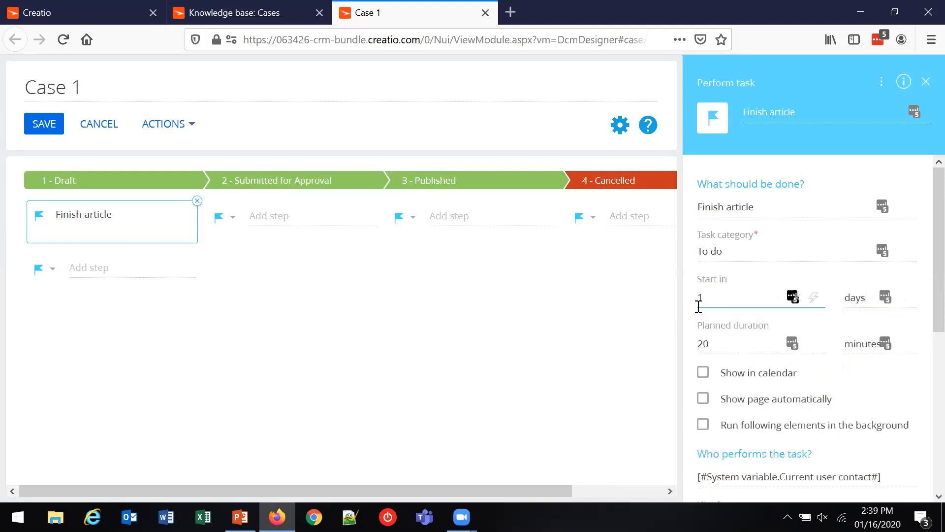
# Step: Set the Finish article task's planned duration to 60 minutes and enable showing it in the calendar
pyautogui.click(700, 344)
pyautogui.doubleClick(690, 343)
pyautogui.write('60')
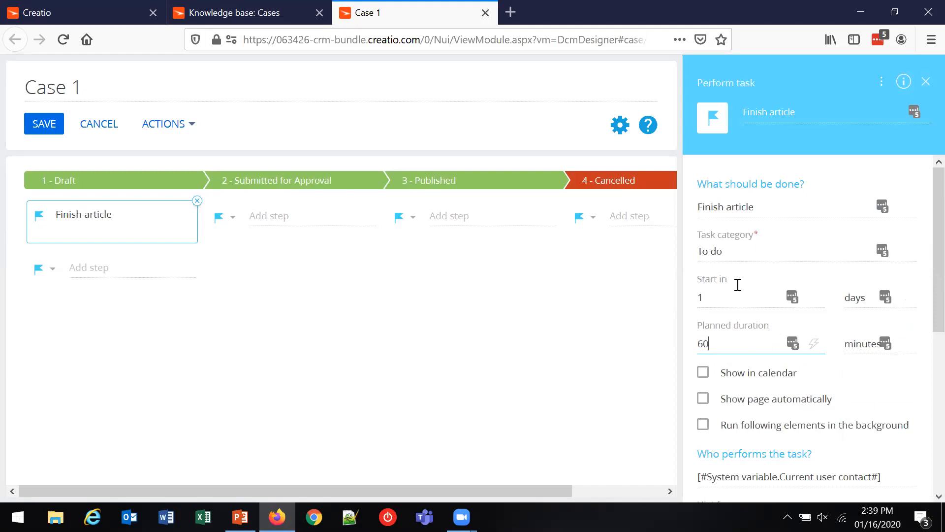
pyautogui.scroll(-2, 749, 334)
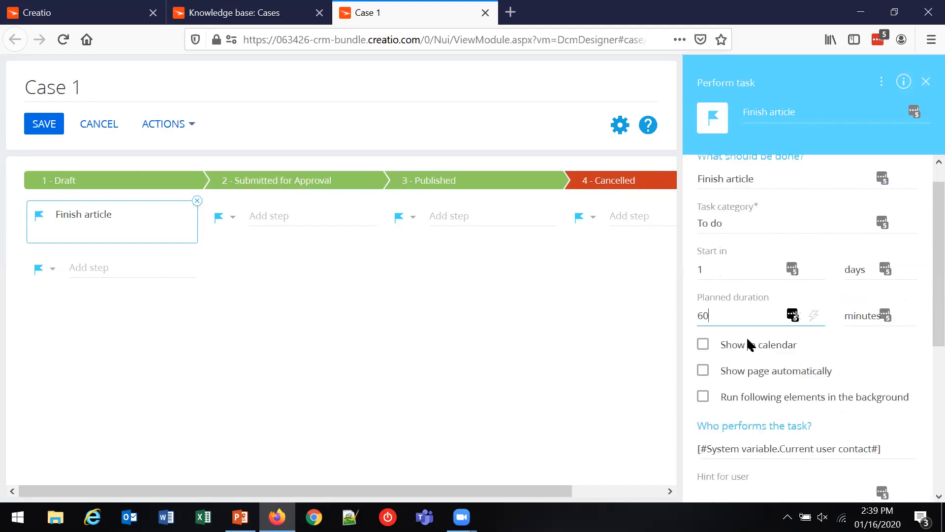
pyautogui.click(705, 315)
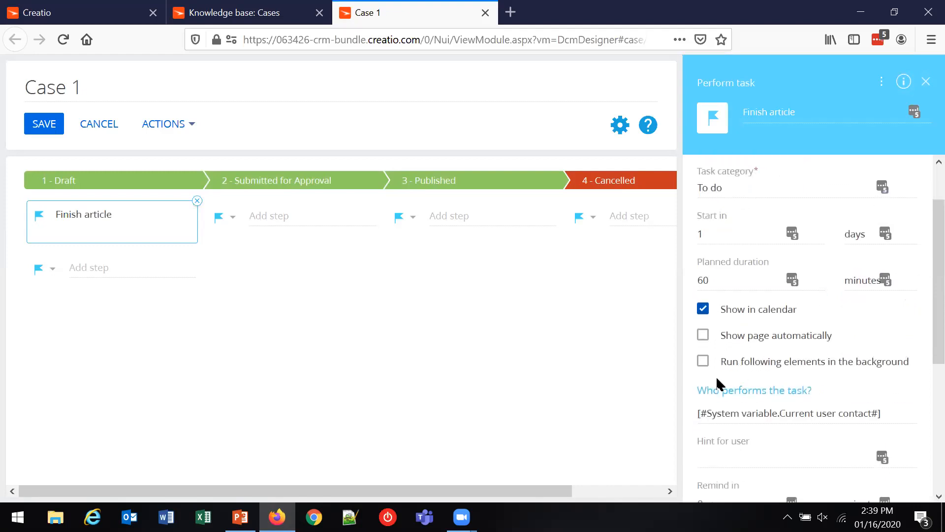
# Step: Make the Finish article task a required step
pyautogui.scroll(-3, 716, 376)
pyautogui.scroll(-1, 715, 376)
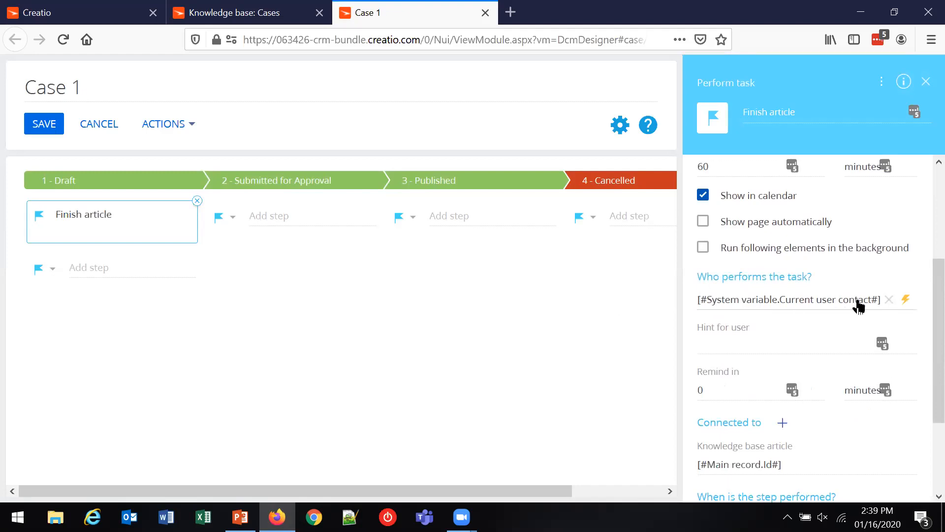
pyautogui.scroll(-4, 855, 309)
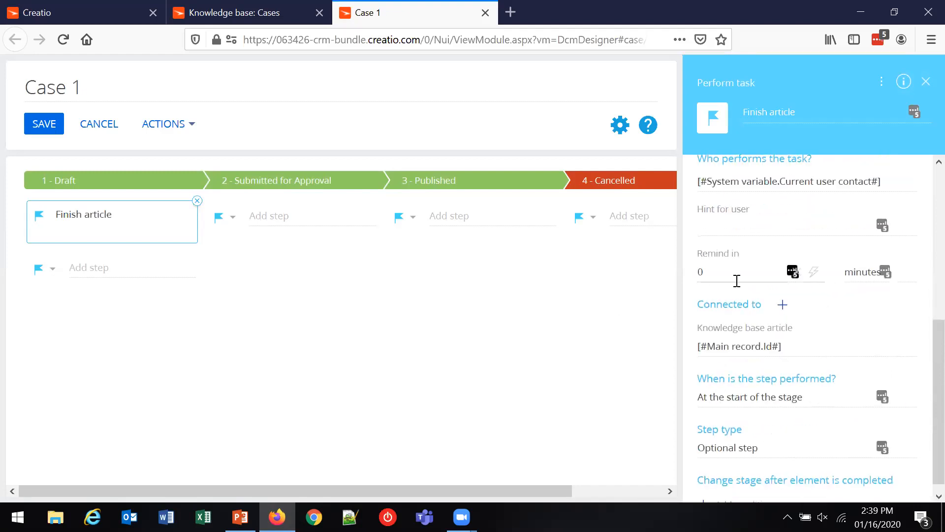
pyautogui.scroll(-1, 738, 281)
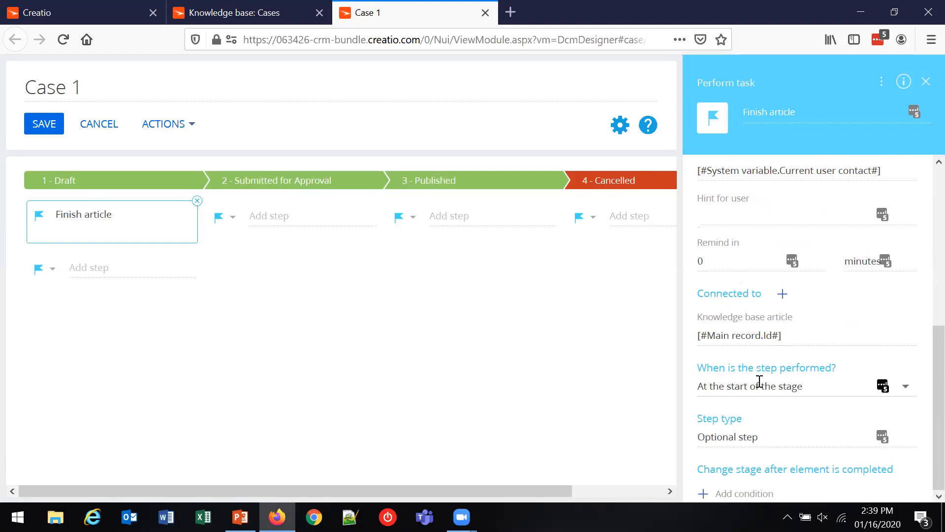
pyautogui.click(805, 385)
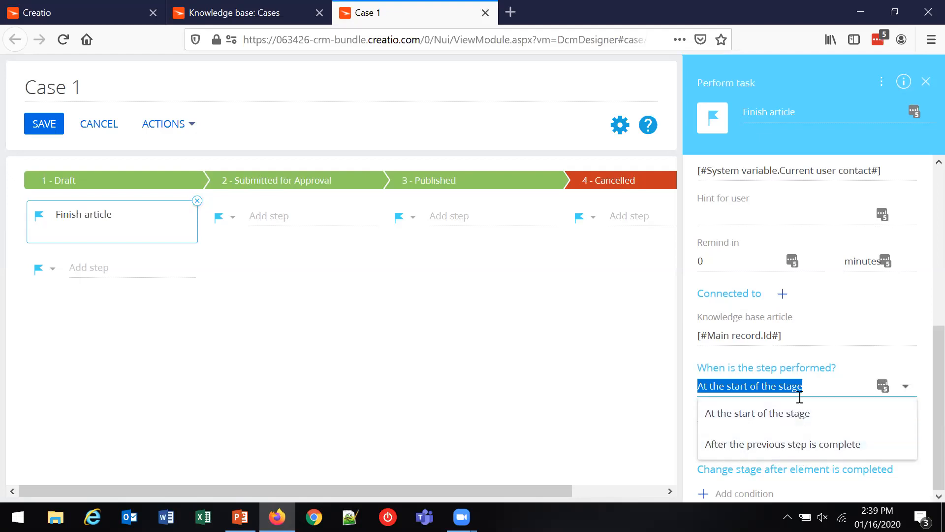
pyautogui.click(817, 386)
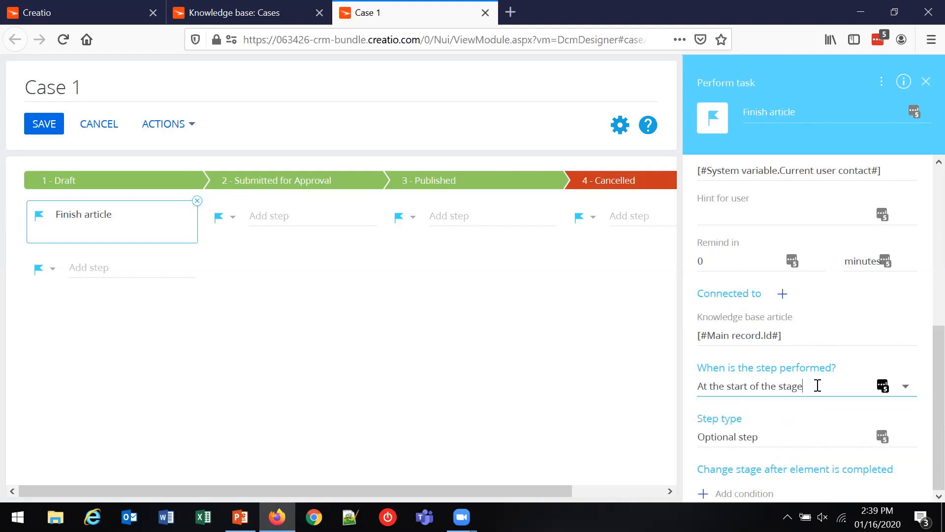
pyautogui.click(772, 437)
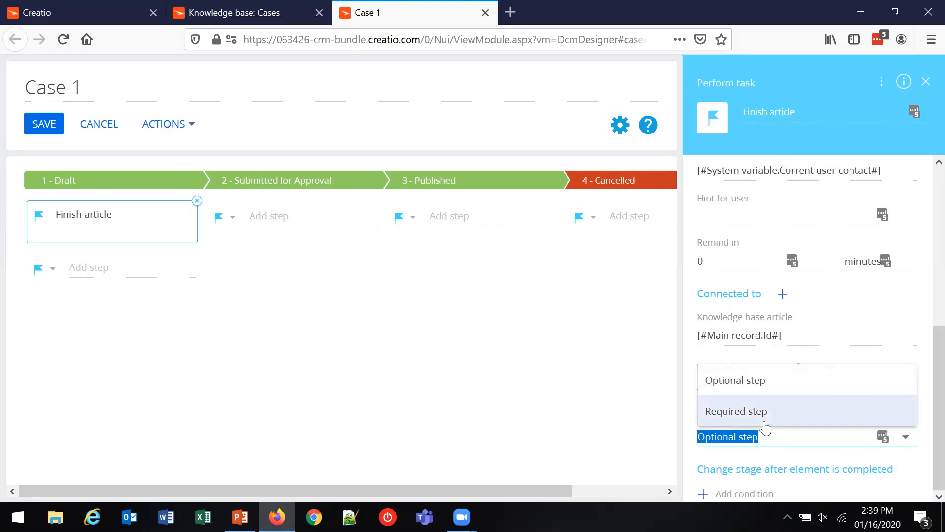
pyautogui.click(764, 413)
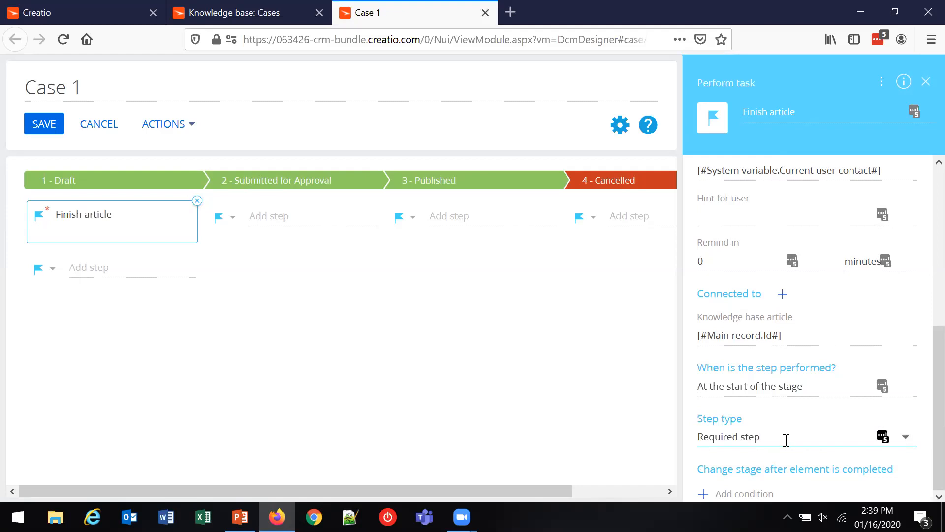
# Step: Add a condition to the Finish article task that sets the stage to 2 - Submitted for Approval when the result is Completed
pyautogui.click(749, 493)
pyautogui.click(737, 462)
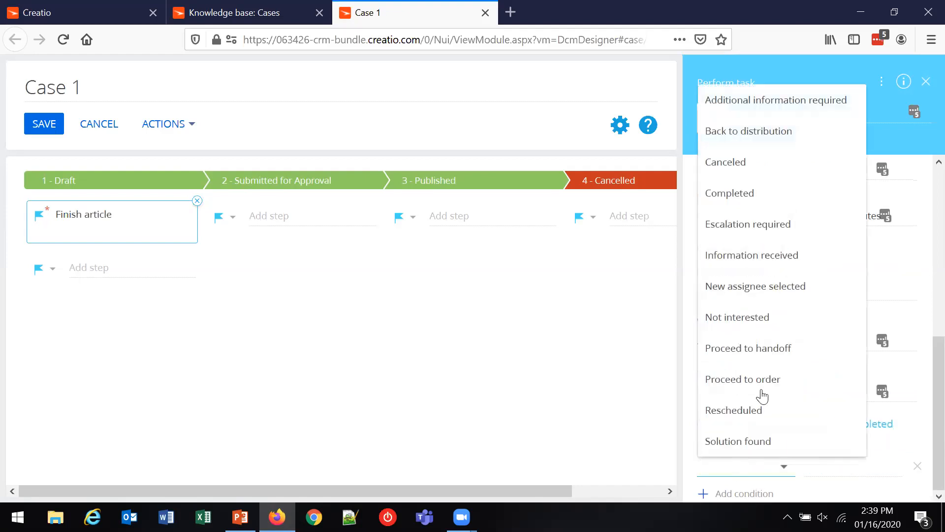
pyautogui.click(767, 193)
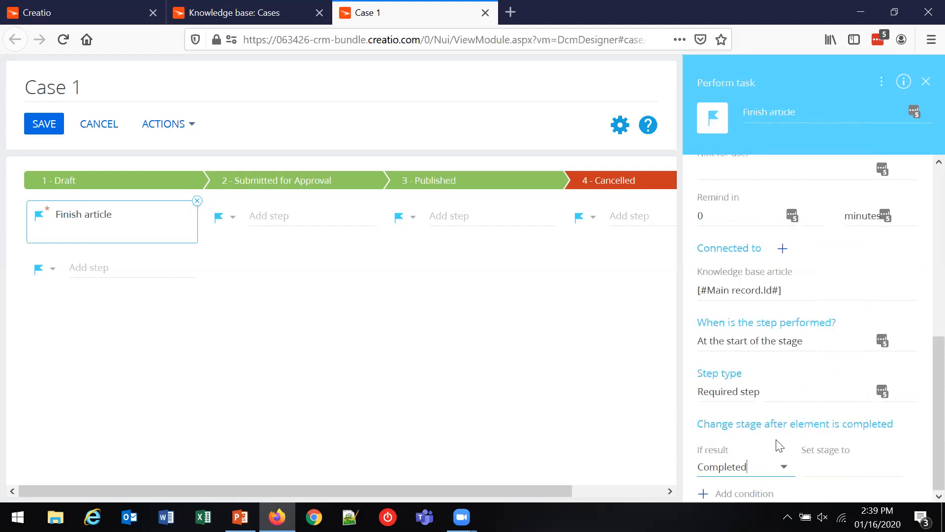
pyautogui.click(834, 463)
pyautogui.click(838, 378)
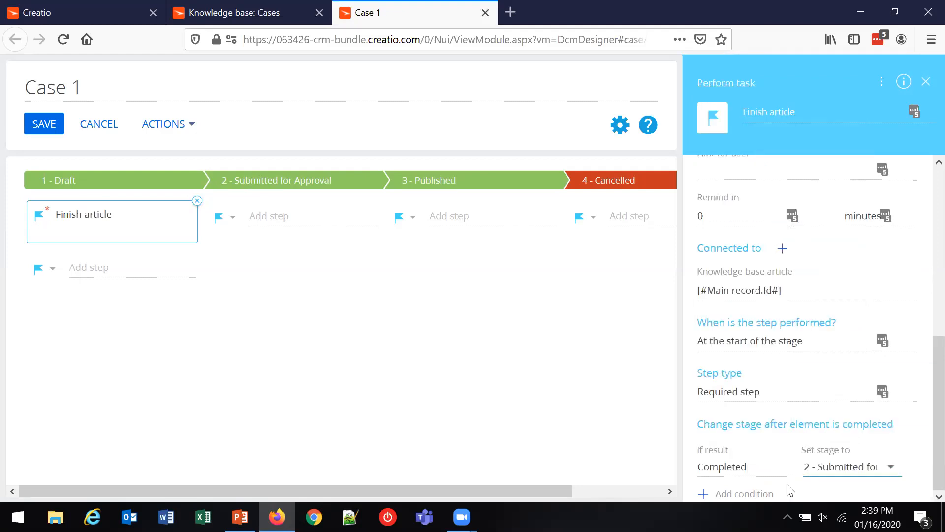
# Step: Add a second condition to the Finish article task that sets the stage to 4 - Cancelled when the result is Canceled
pyautogui.click(746, 494)
pyautogui.click(755, 468)
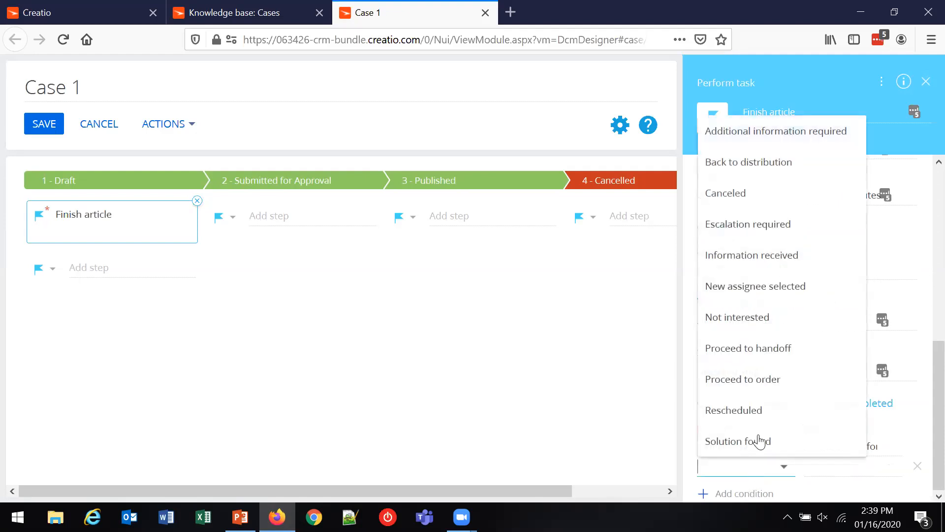
pyautogui.click(740, 192)
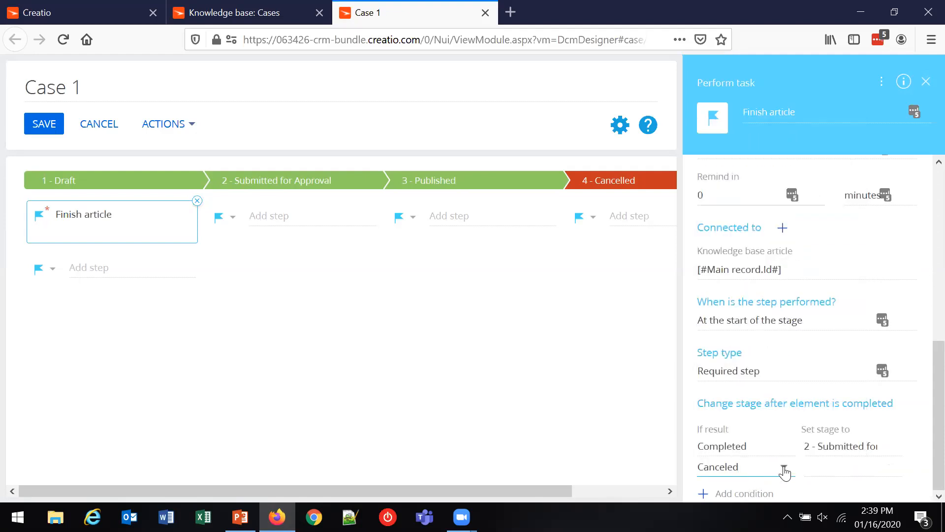
pyautogui.click(835, 468)
pyautogui.click(837, 443)
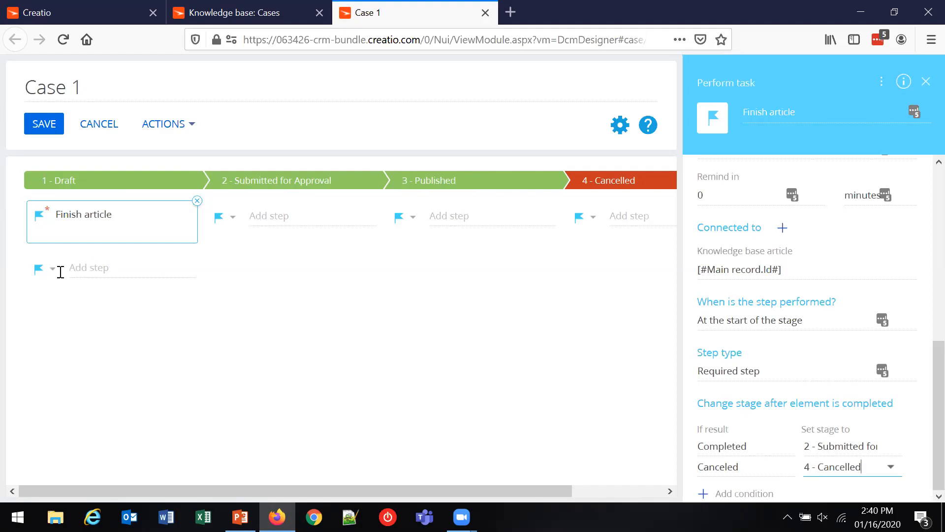
# Step: Add an Approval step named "Approval" to the 2 - Submitted for Approval stage and show its properties
pyautogui.click(225, 217)
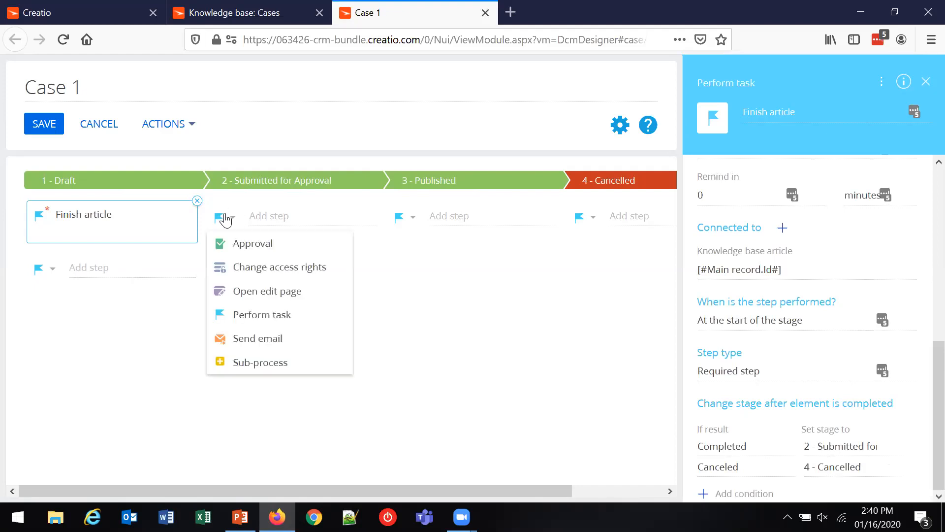
pyautogui.click(243, 246)
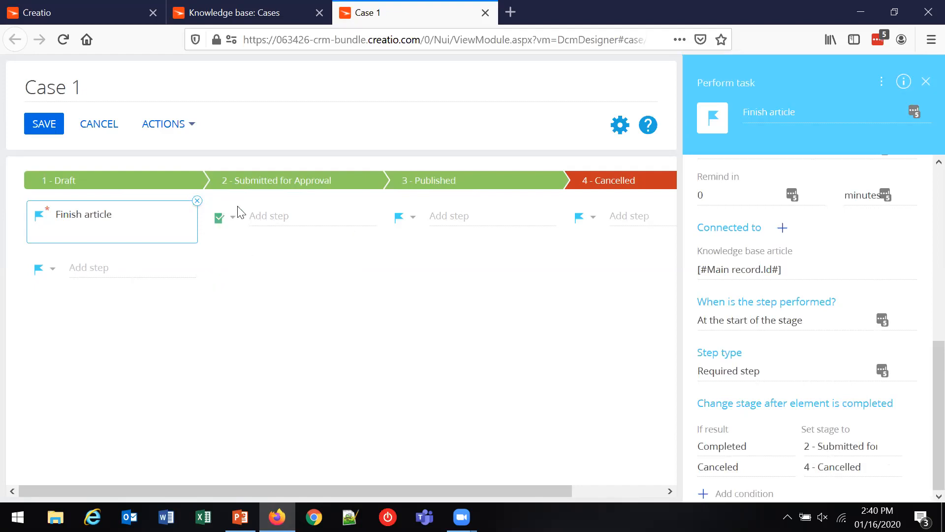
pyautogui.click(274, 218)
pyautogui.write('Aprov')
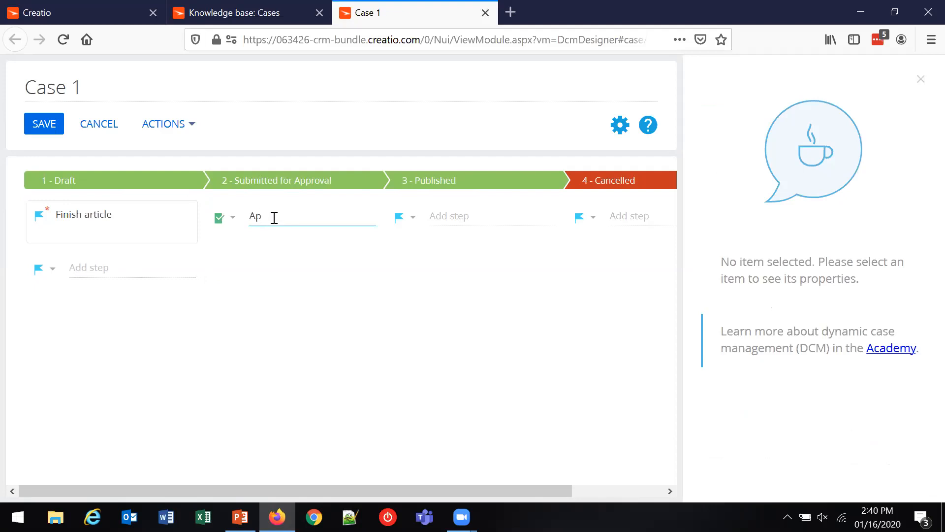
pyautogui.write('val')
pyautogui.press('Return')
pyautogui.click(320, 213)
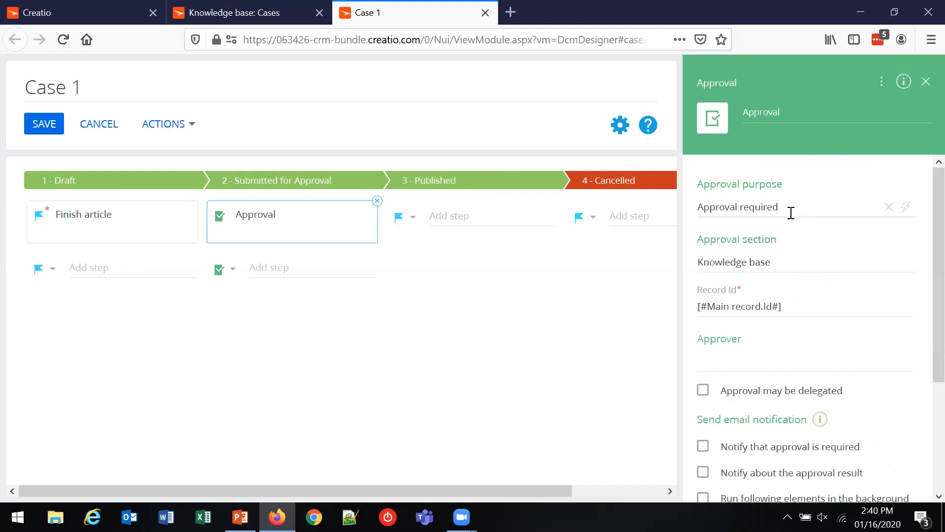
# Step: Set the Approval step's approver to User, with the current user as the employee
pyautogui.scroll(-3, 786, 292)
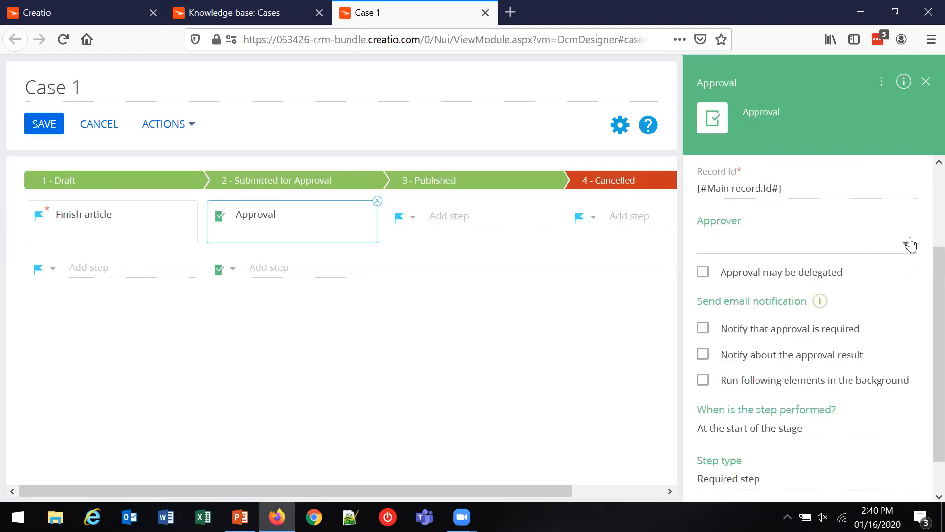
pyautogui.click(907, 243)
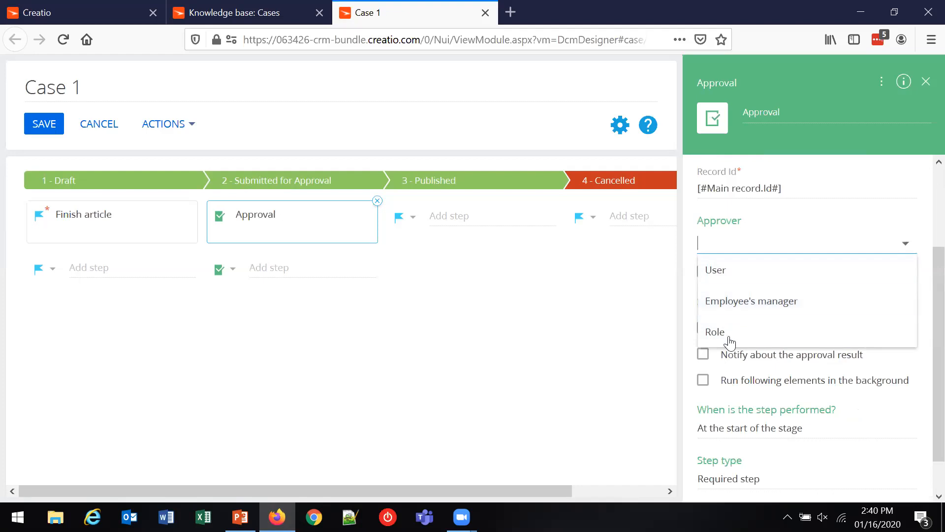
pyautogui.click(731, 275)
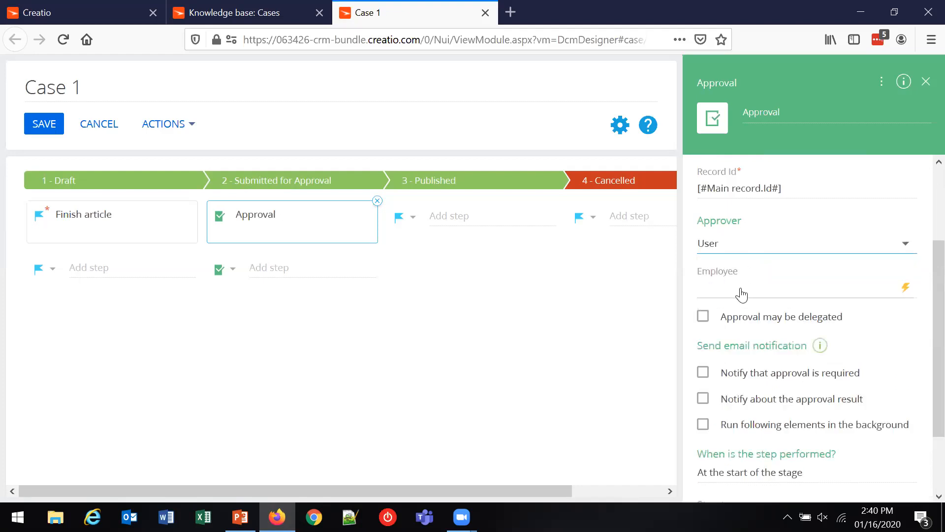
pyautogui.click(905, 288)
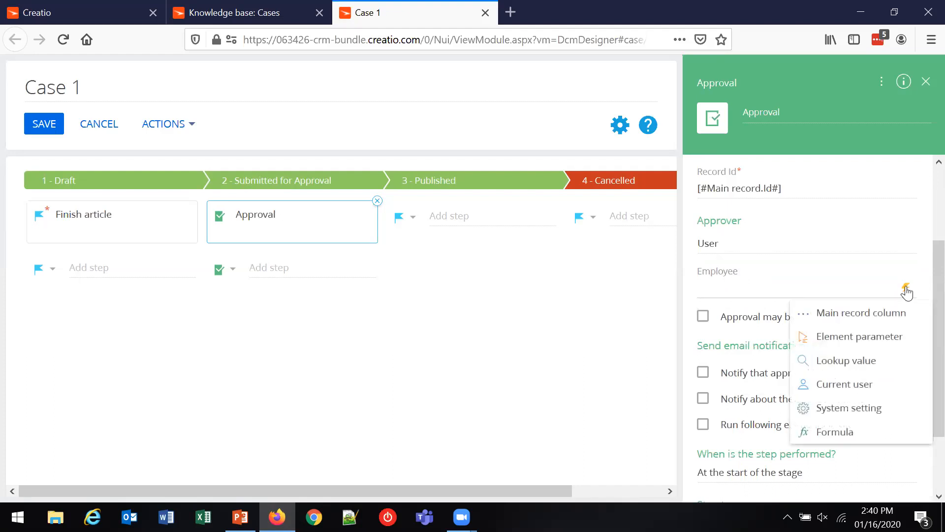
pyautogui.click(865, 383)
# Step: Enable email notification about the approval result and set its recipient to the current user contact
pyautogui.scroll(-2, 846, 290)
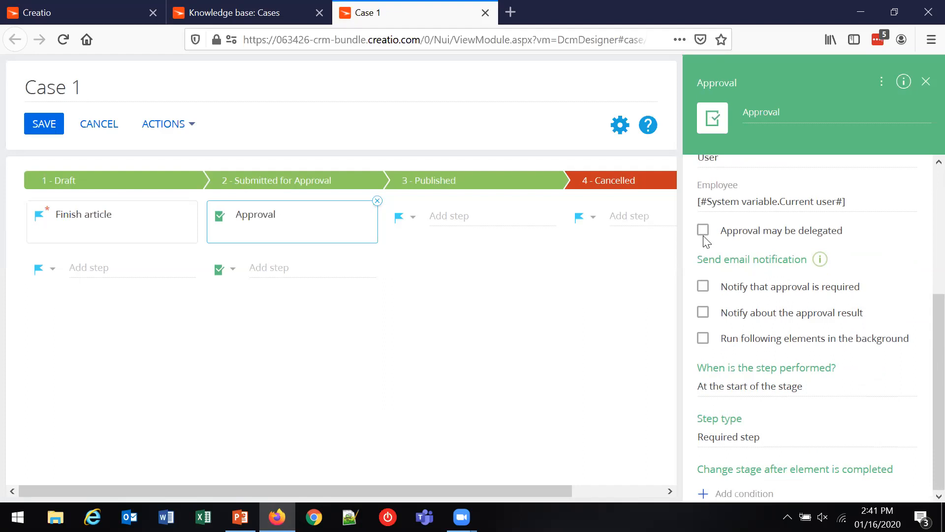
pyautogui.click(704, 314)
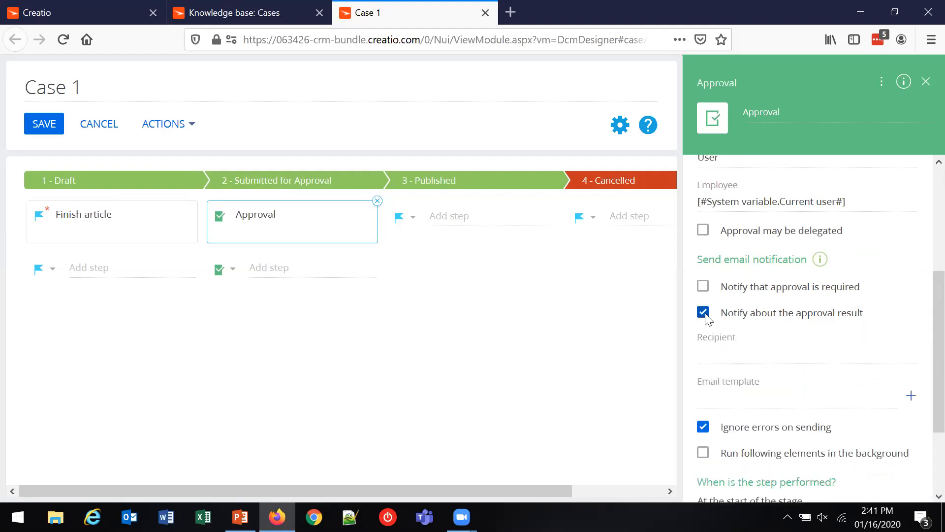
pyautogui.scroll(-3, 707, 317)
pyautogui.scroll(1, 711, 317)
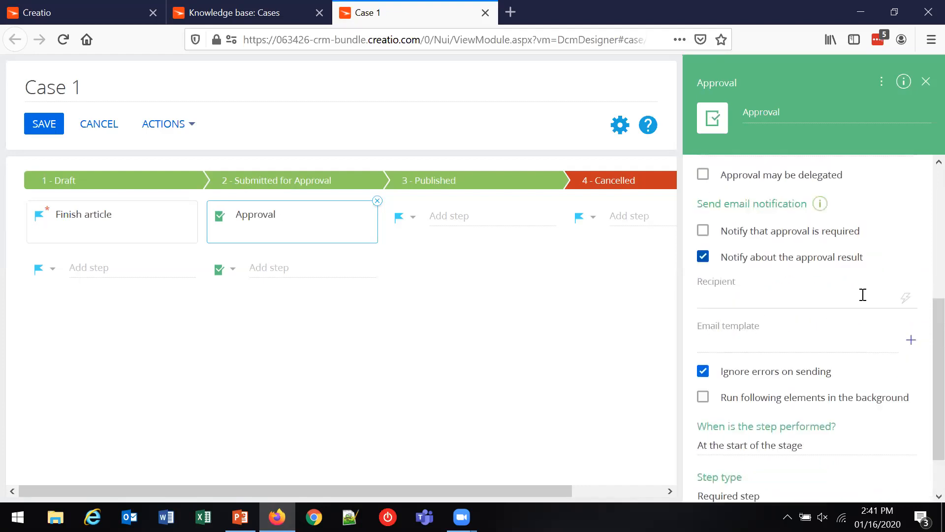
pyautogui.click(905, 303)
pyautogui.moveTo(851, 346)
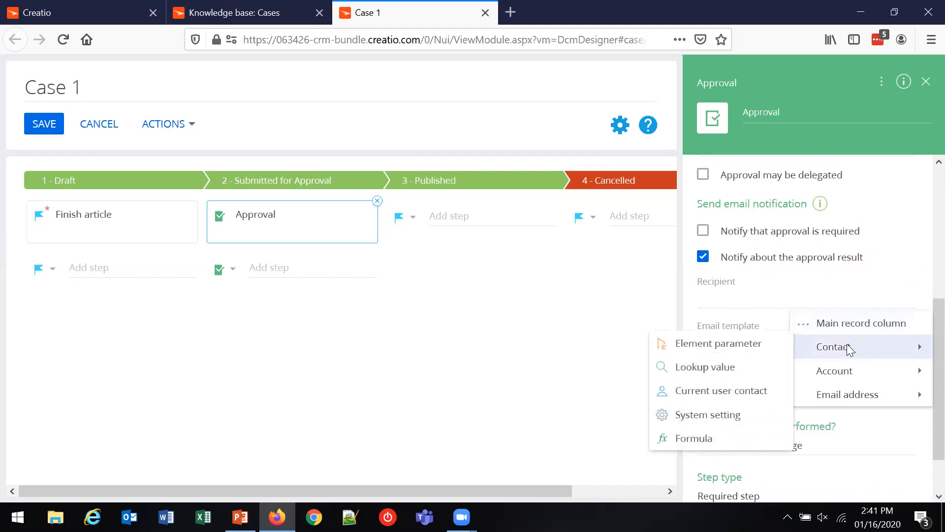
pyautogui.click(748, 393)
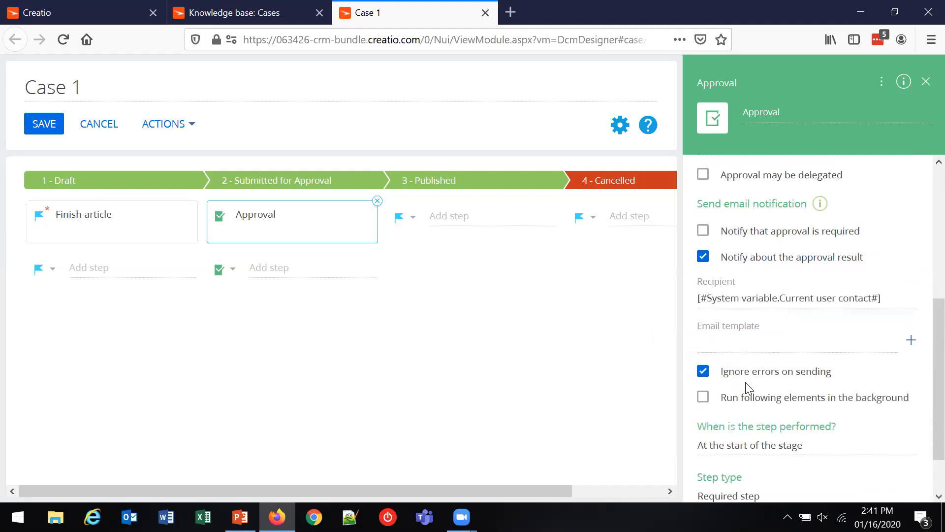
# Step: Set the approval result notification's email template to the lookup value KB Approval Notification (US)
pyautogui.click(861, 351)
pyautogui.click(861, 350)
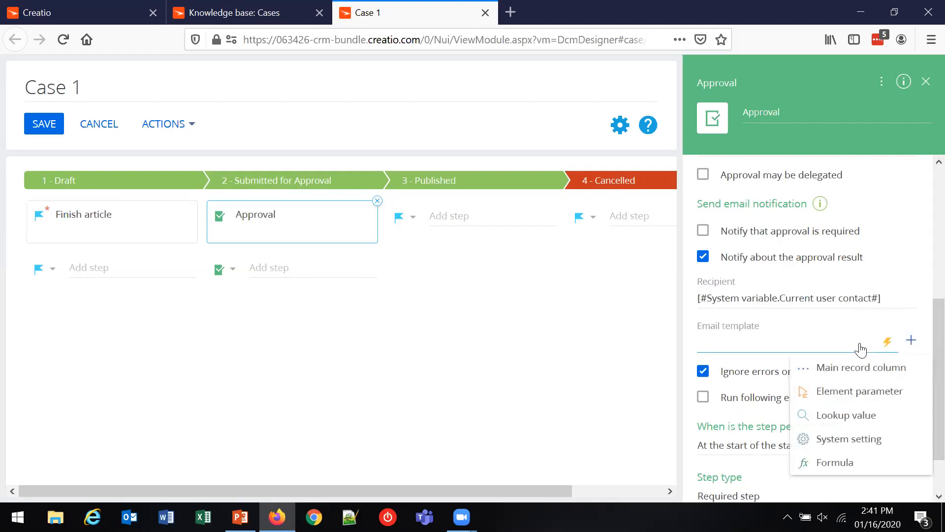
pyautogui.click(837, 415)
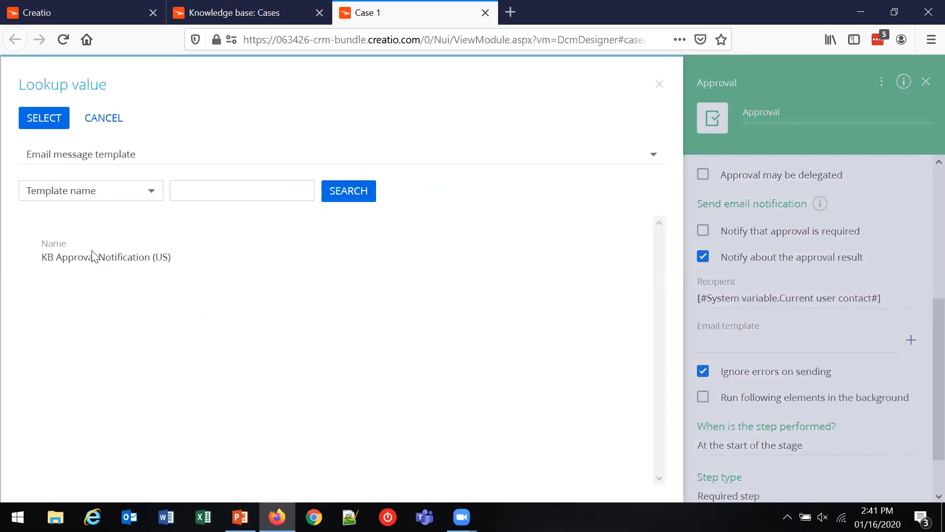
pyautogui.click(94, 256)
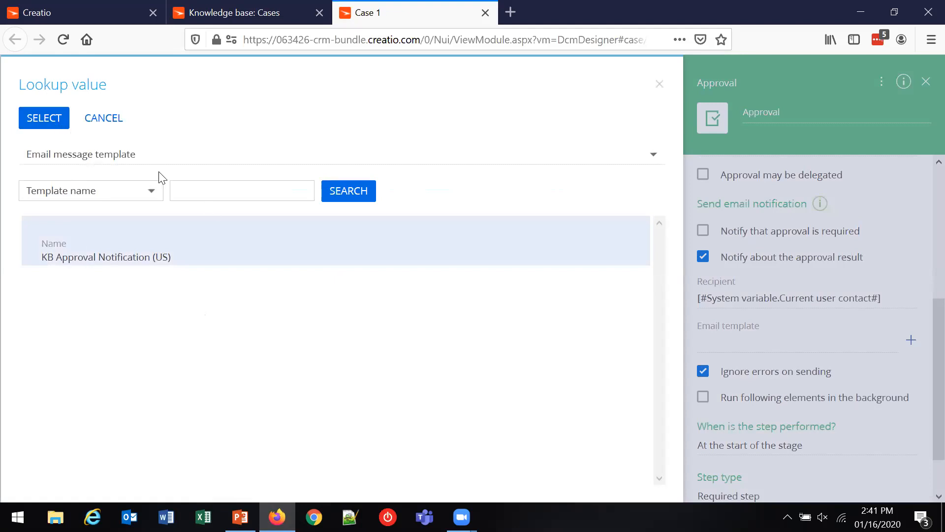
pyautogui.click(56, 118)
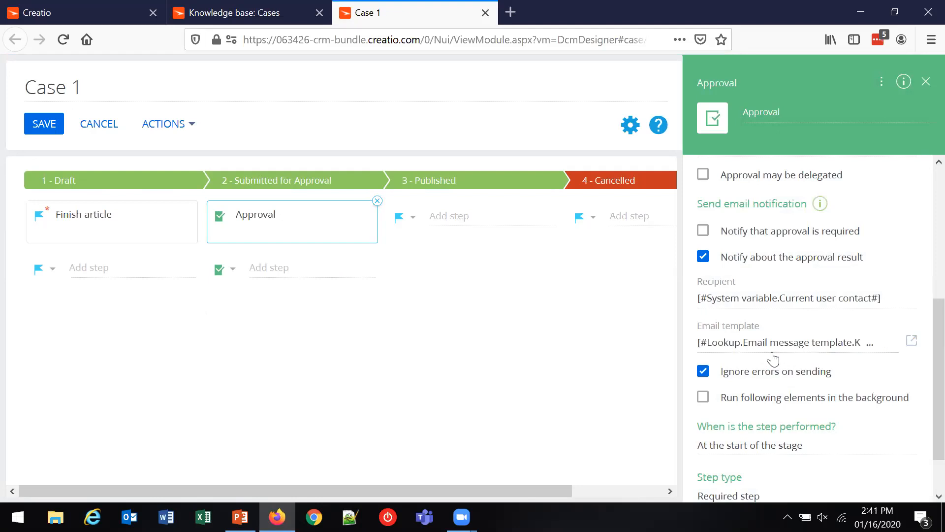
# Step: Add a condition to the Approval step that sets the stage to 3 - Published when the result is Positive
pyautogui.scroll(-1, 769, 353)
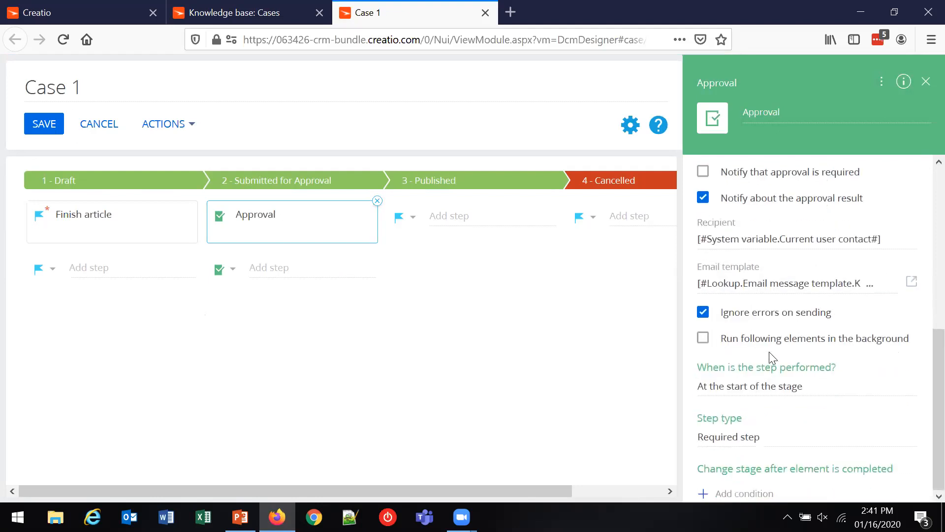
pyautogui.click(741, 495)
pyautogui.click(743, 468)
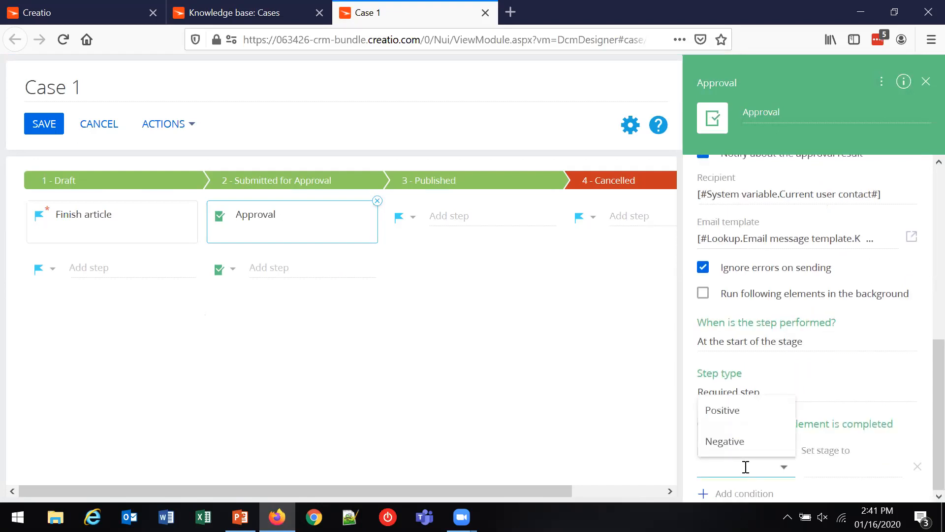
pyautogui.click(736, 416)
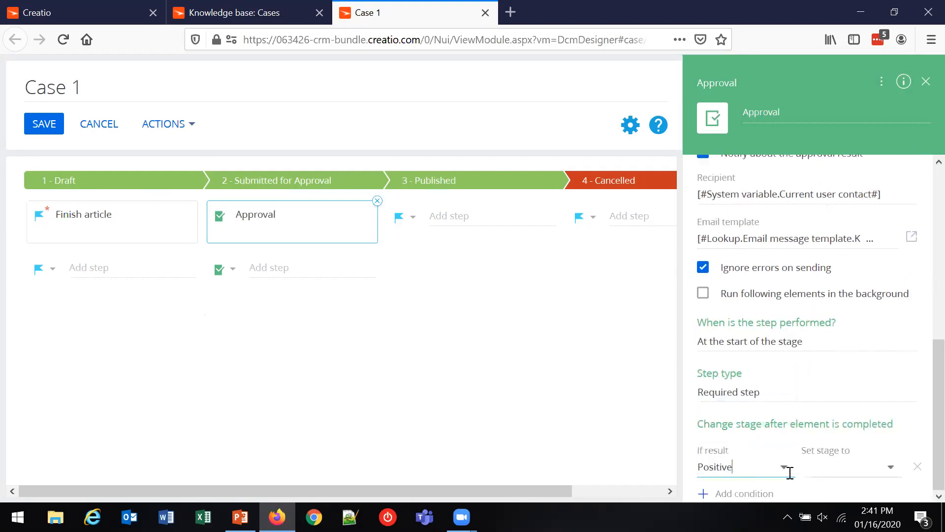
pyautogui.click(836, 468)
pyautogui.click(857, 416)
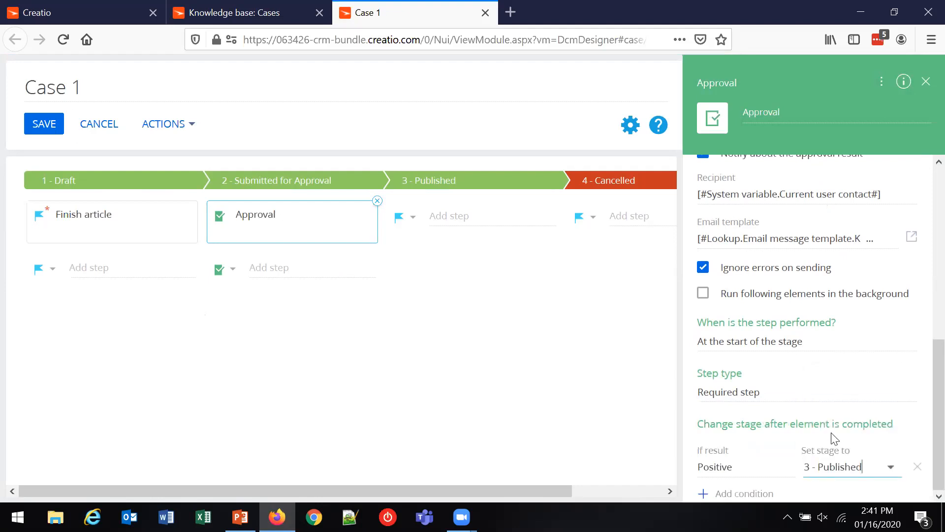
# Step: Add a condition to the Approval step that sets the stage to 1 - Draft when the result is Negative
pyautogui.click(743, 493)
pyautogui.click(835, 464)
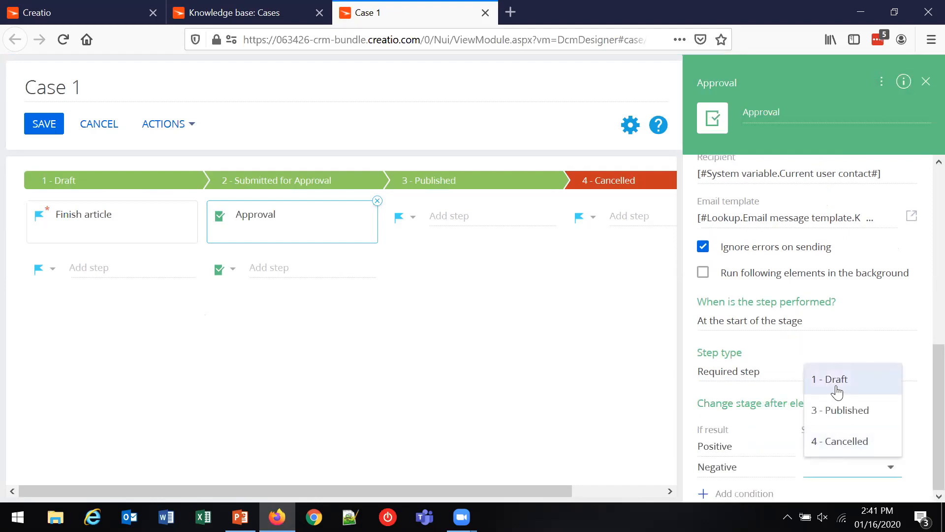
pyautogui.click(838, 389)
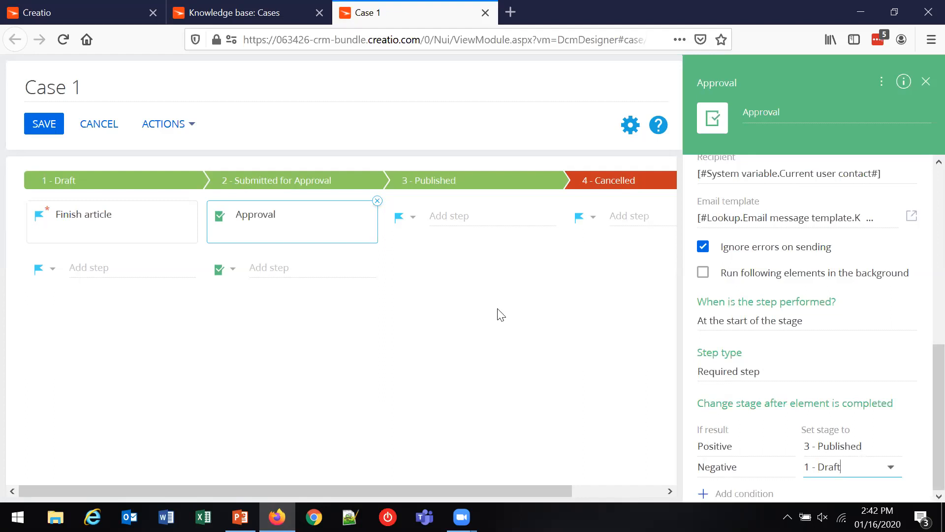
# Step: Add a Change access rights step named "Publsih to portal" to the 3 - Published stage
pyautogui.click(405, 221)
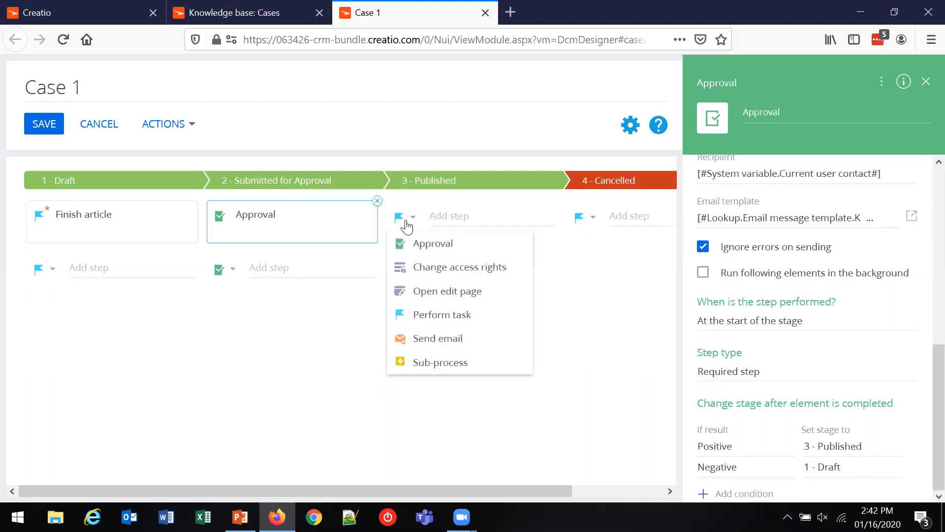
pyautogui.click(433, 267)
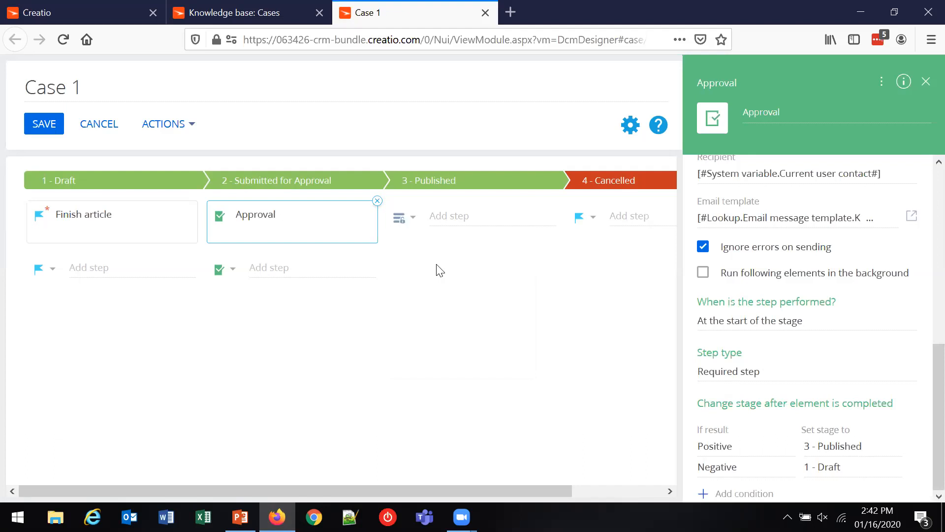
pyautogui.click(454, 218)
pyautogui.write('Publsih to portal')
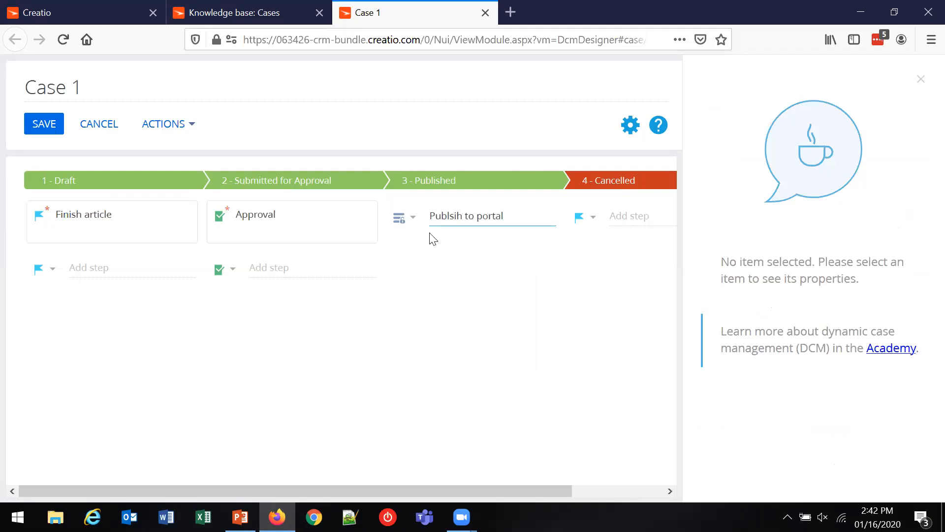
pyautogui.click(477, 271)
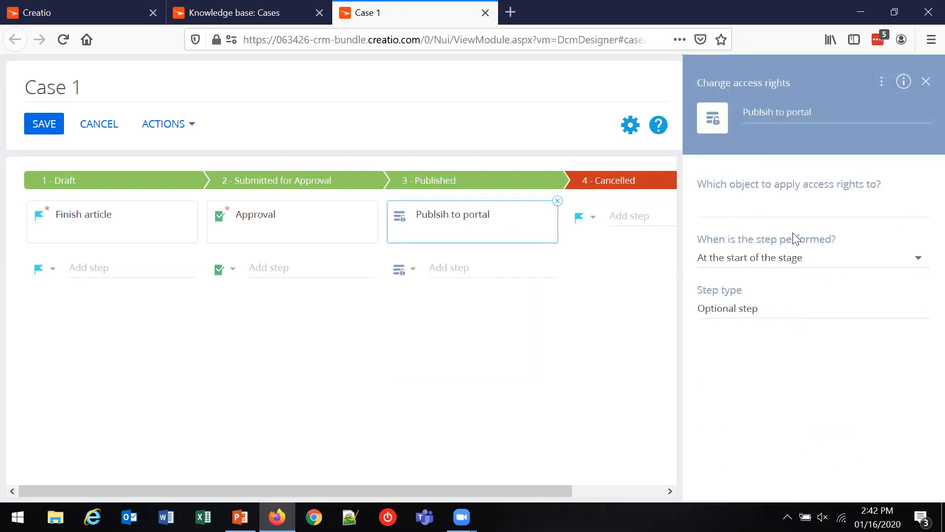
# Step: Set Knowledge base article as the object the "Publsih to portal" step applies access rights to
pyautogui.click(757, 199)
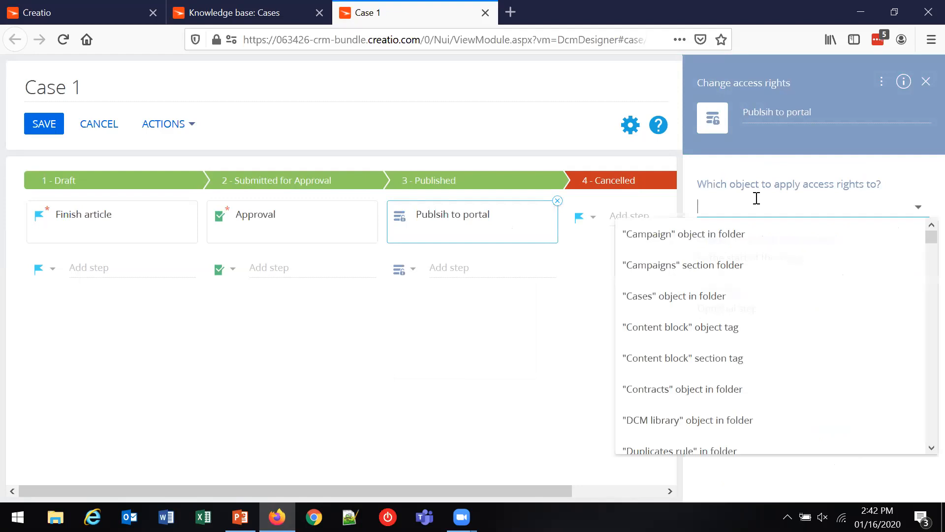
pyautogui.write('know')
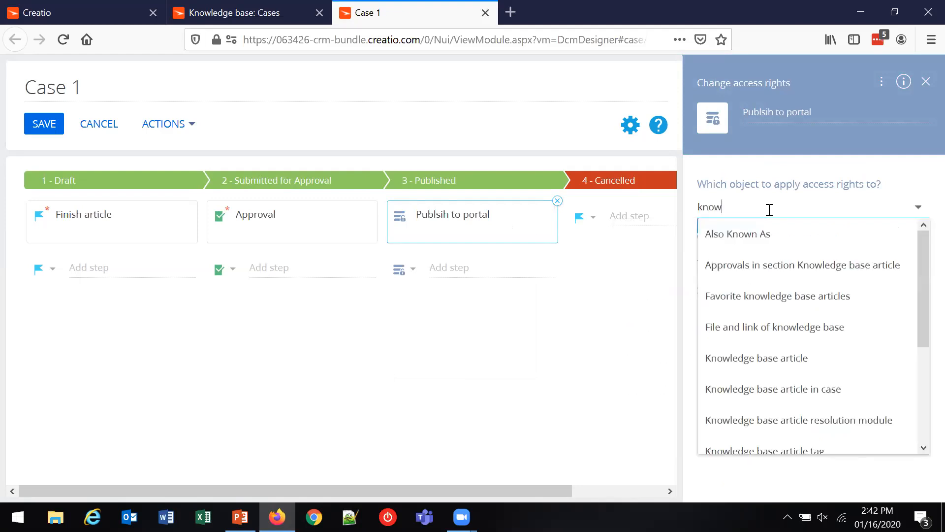
pyautogui.click(776, 357)
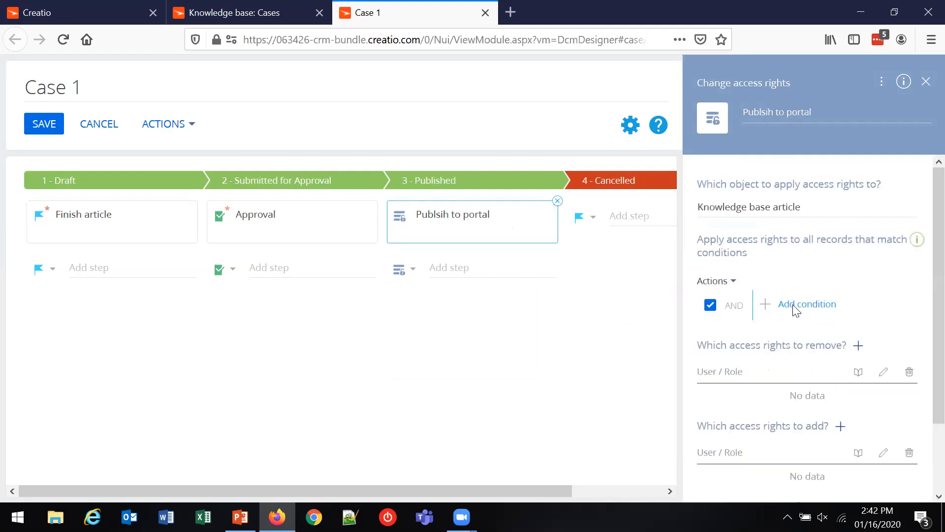
# Step: Filter the "Publsih to portal" step's records by a condition where Id equals the main record's Id
pyautogui.click(795, 306)
pyautogui.write('Id')
pyautogui.click(355, 308)
pyautogui.click(310, 190)
pyautogui.click(824, 332)
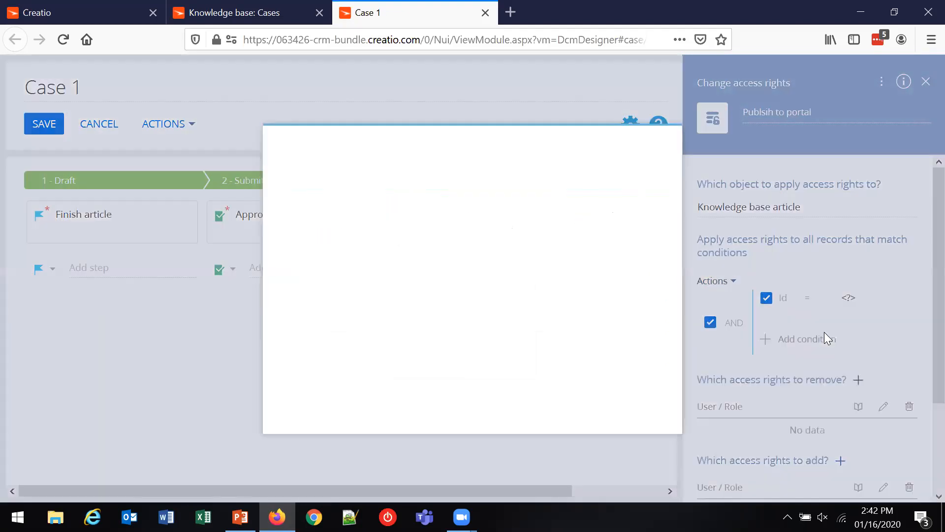
pyautogui.click(381, 286)
pyautogui.write('Id')
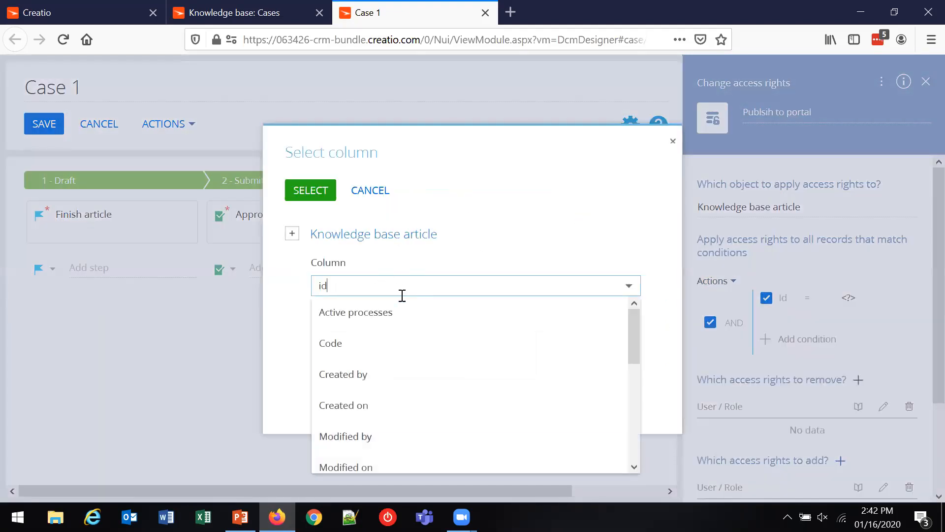
pyautogui.click(379, 306)
pyautogui.click(315, 190)
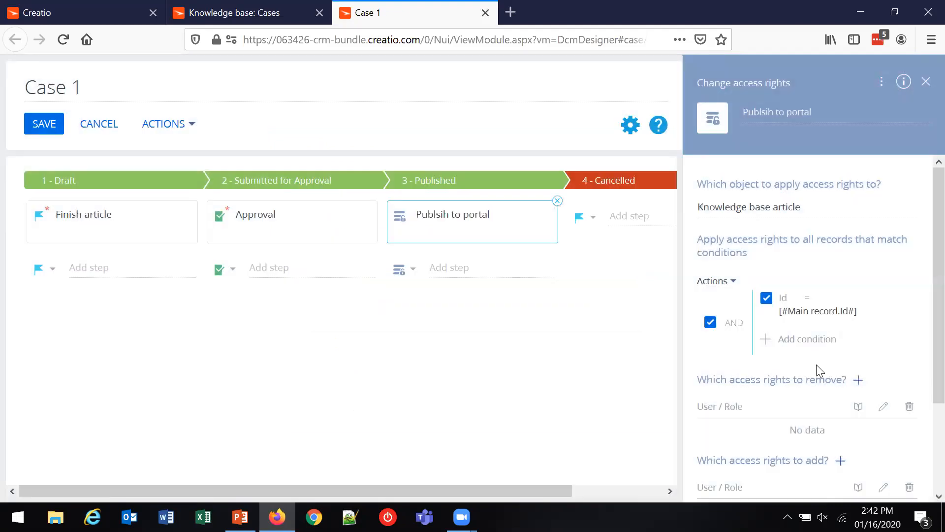
# Step: Add the All portal users role to the access rights to remove, leaving only the read right selected
pyautogui.scroll(-2, 768, 359)
pyautogui.scroll(-2, 763, 320)
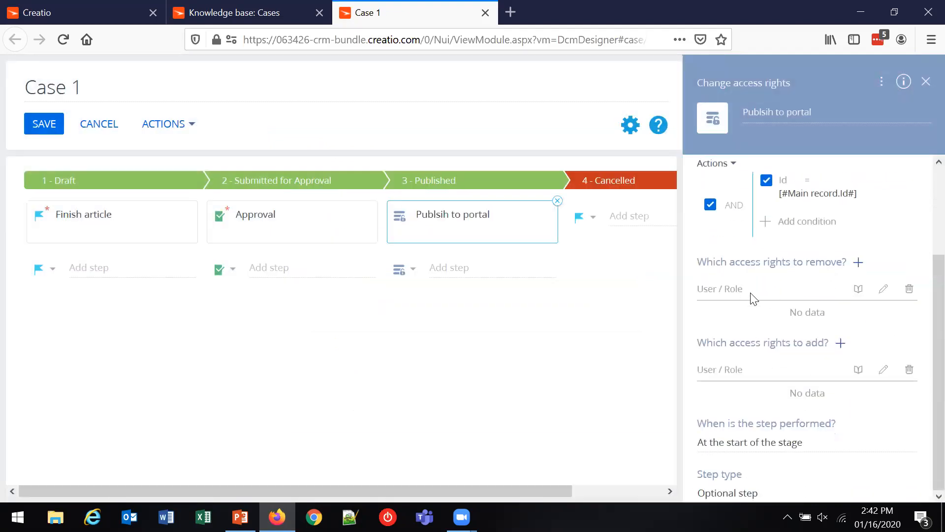
pyautogui.click(859, 262)
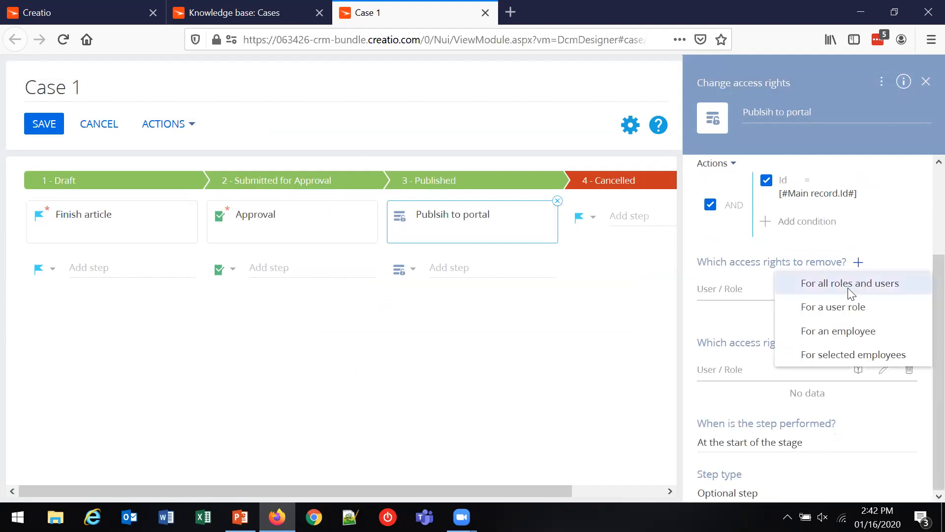
pyautogui.click(845, 309)
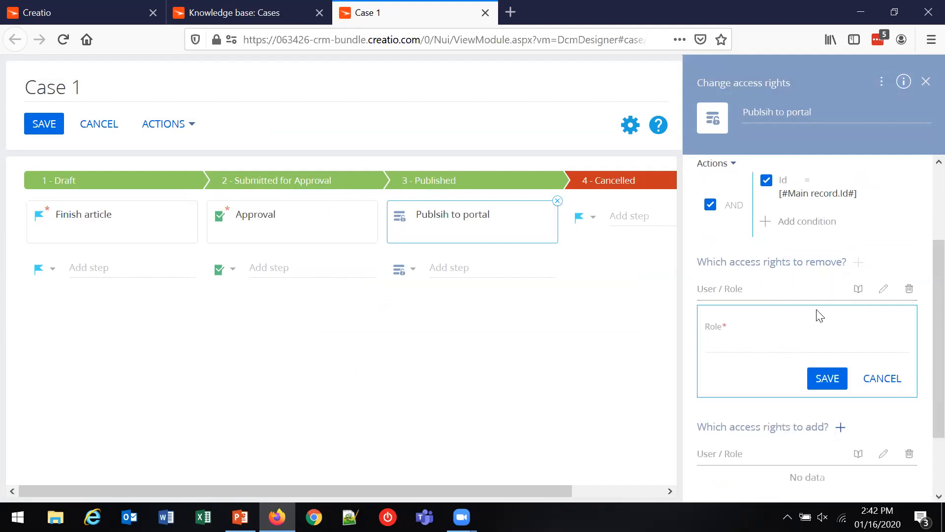
pyautogui.click(731, 344)
pyautogui.click(814, 414)
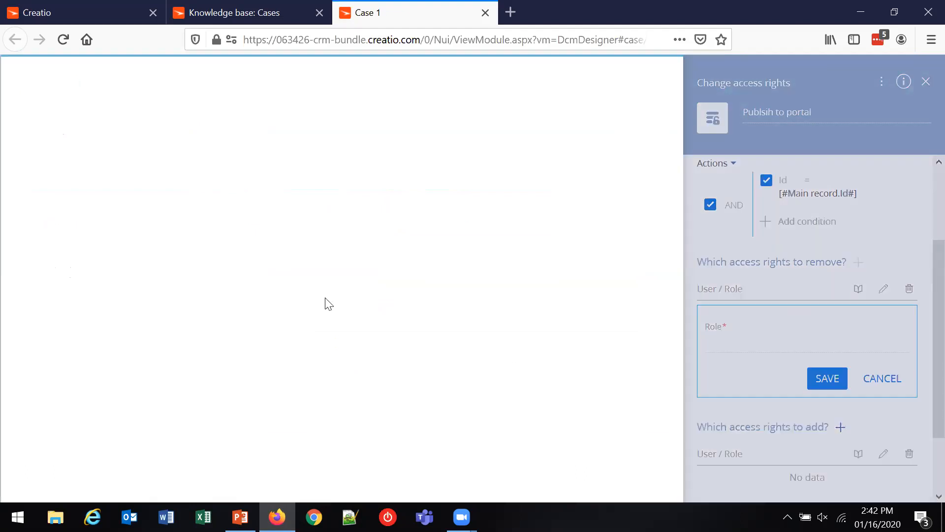
pyautogui.scroll(-3, 139, 348)
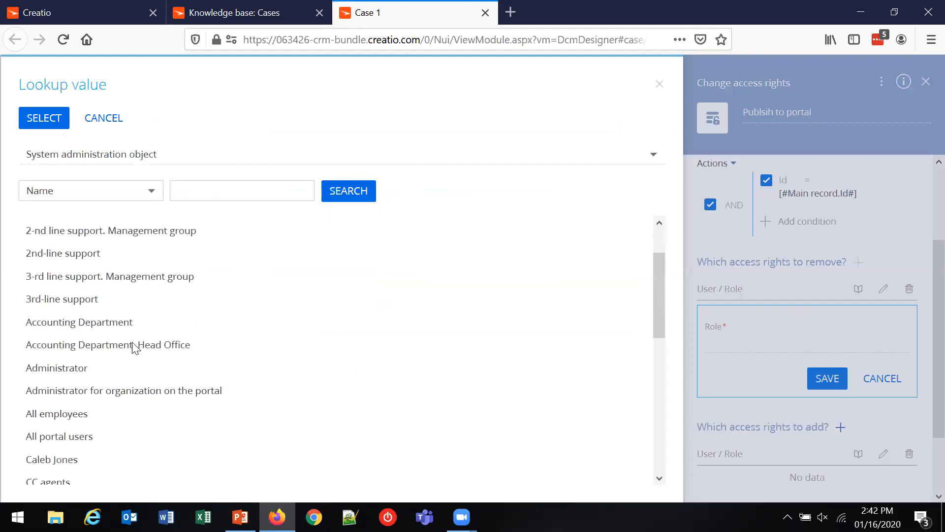
pyautogui.click(82, 329)
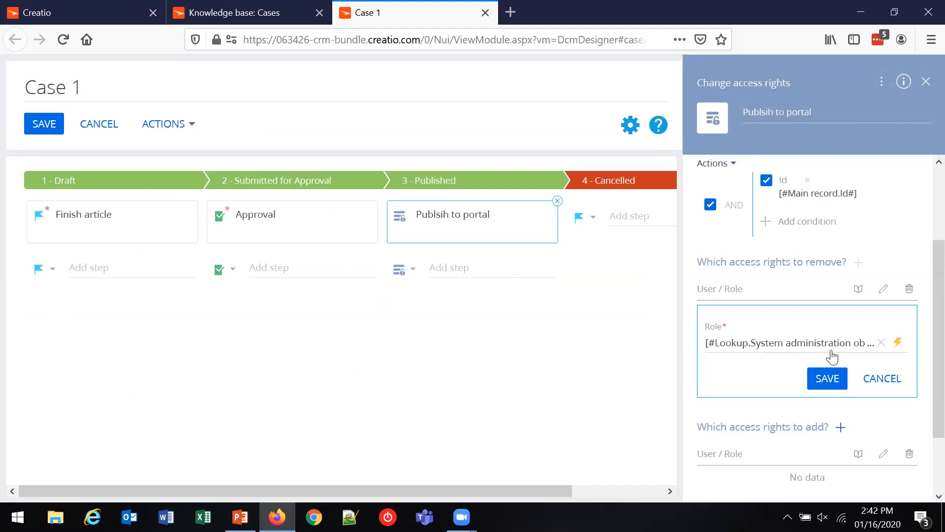
pyautogui.click(829, 379)
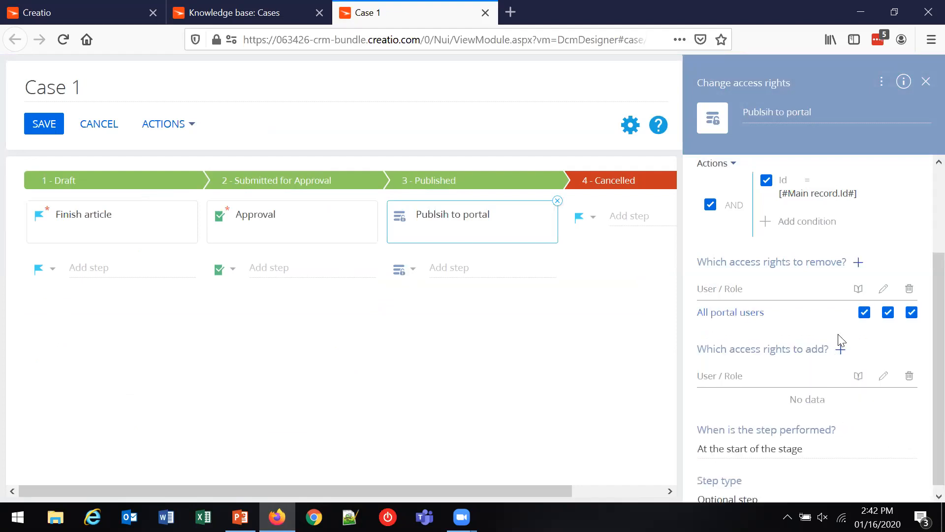
pyautogui.click(888, 312)
pyautogui.click(912, 313)
# Step: Add the All employees role to the access rights to add, leaving only the read right selected
pyautogui.scroll(-1, 758, 359)
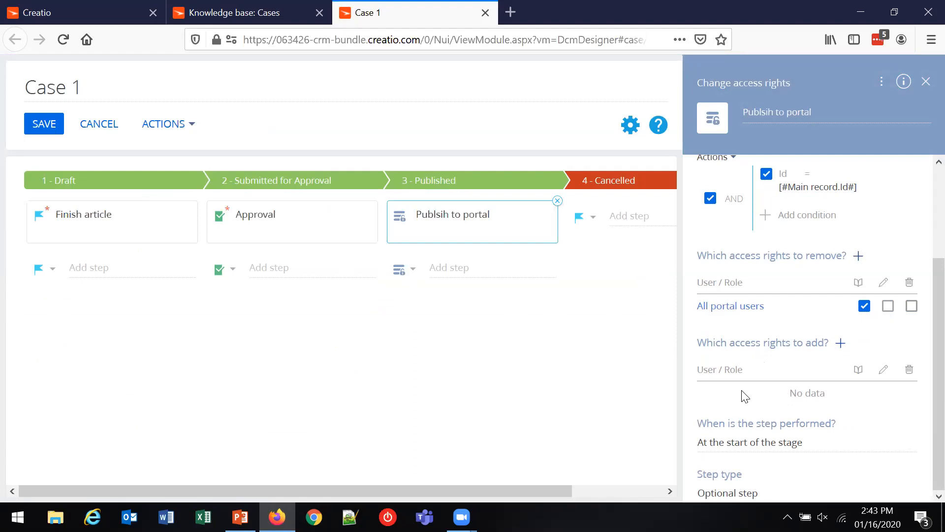
pyautogui.click(841, 343)
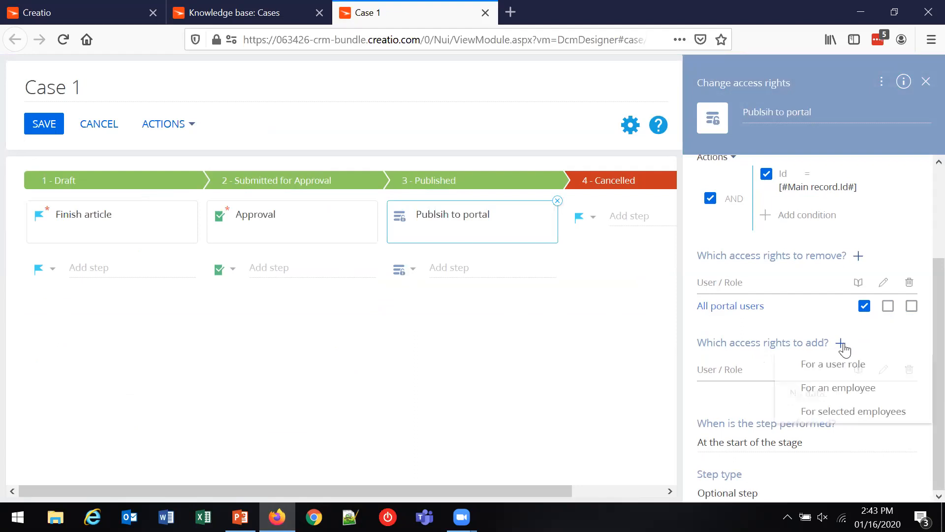
pyautogui.click(844, 366)
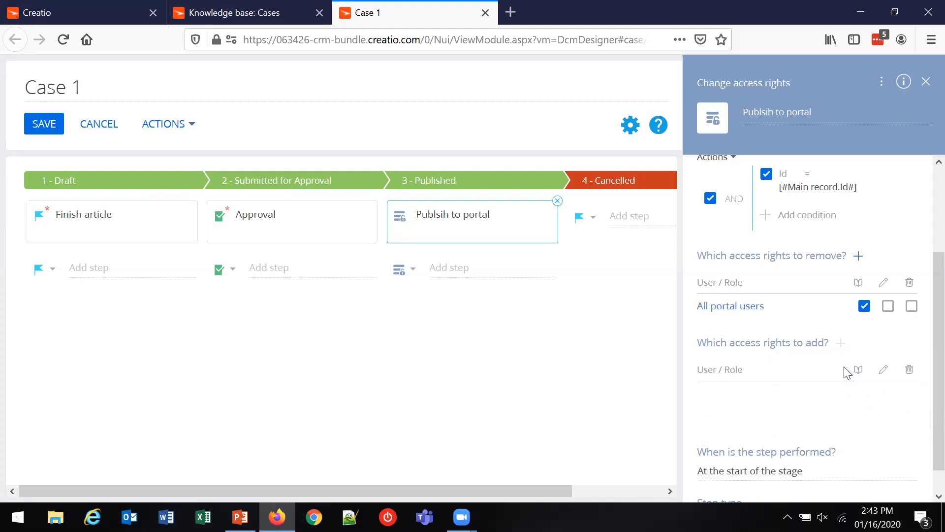
pyautogui.click(724, 423)
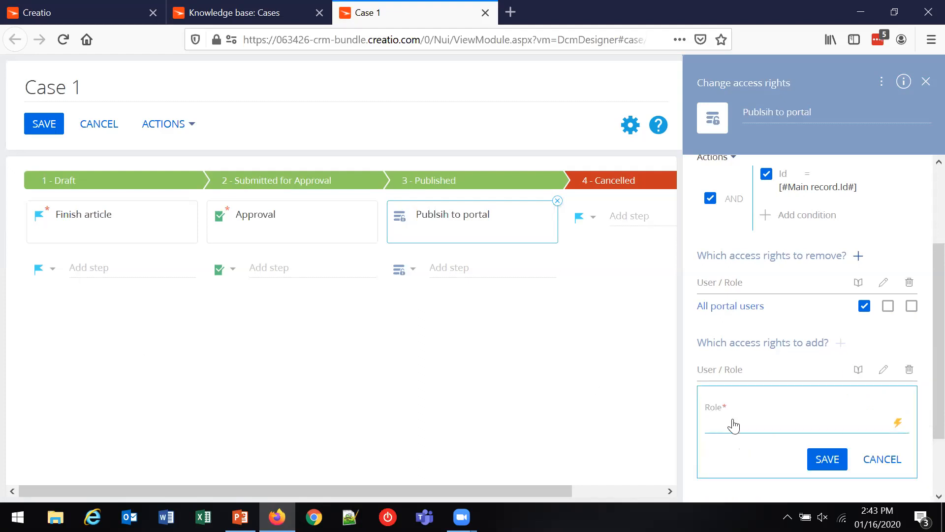
pyautogui.click(893, 353)
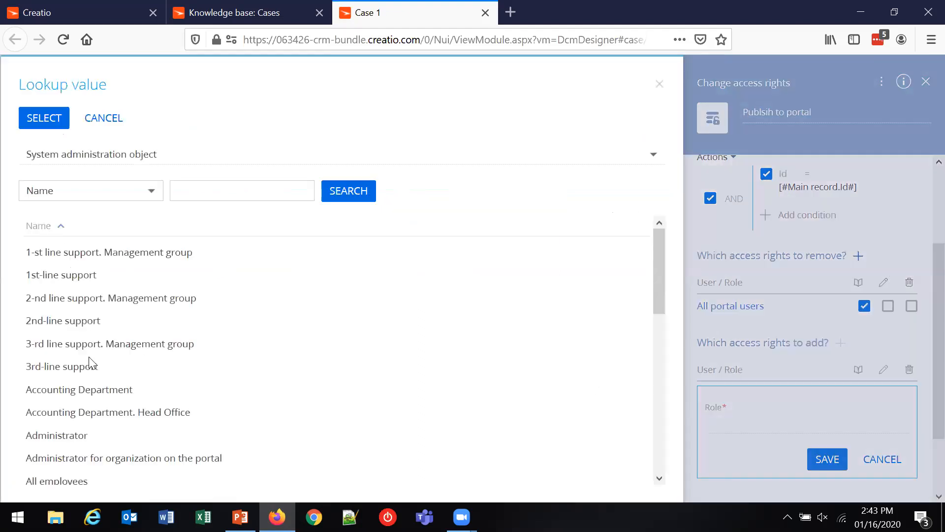
pyautogui.scroll(-1, 82, 361)
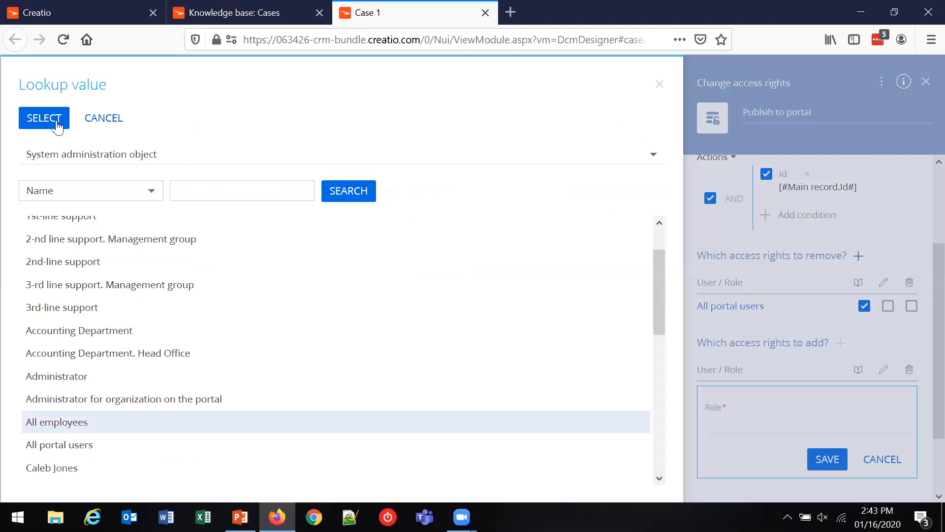
pyautogui.click(34, 119)
pyautogui.click(831, 457)
pyautogui.click(888, 393)
pyautogui.click(912, 393)
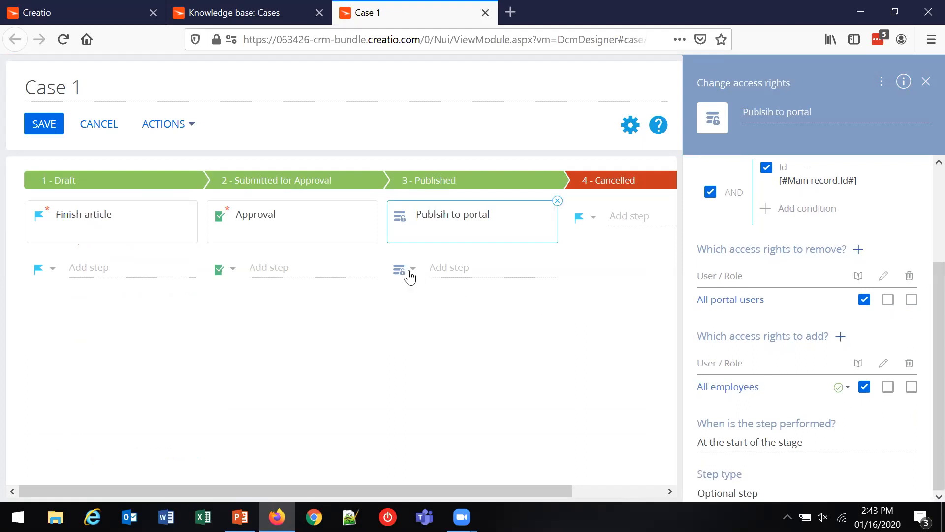
# Step: Add another Change access rights step named "Only admin can edit" to the 3 - Published stage
pyautogui.click(465, 268)
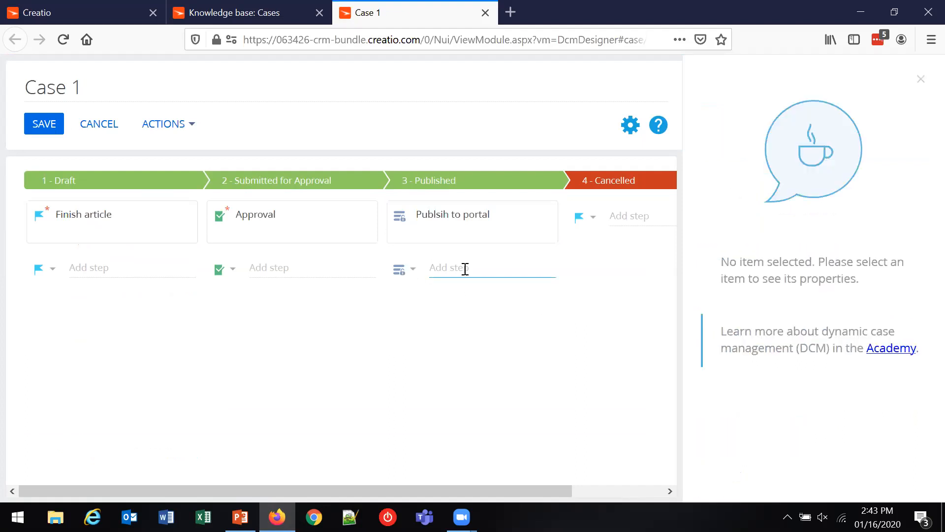
pyautogui.write('Only admin can edit')
pyautogui.press('Return')
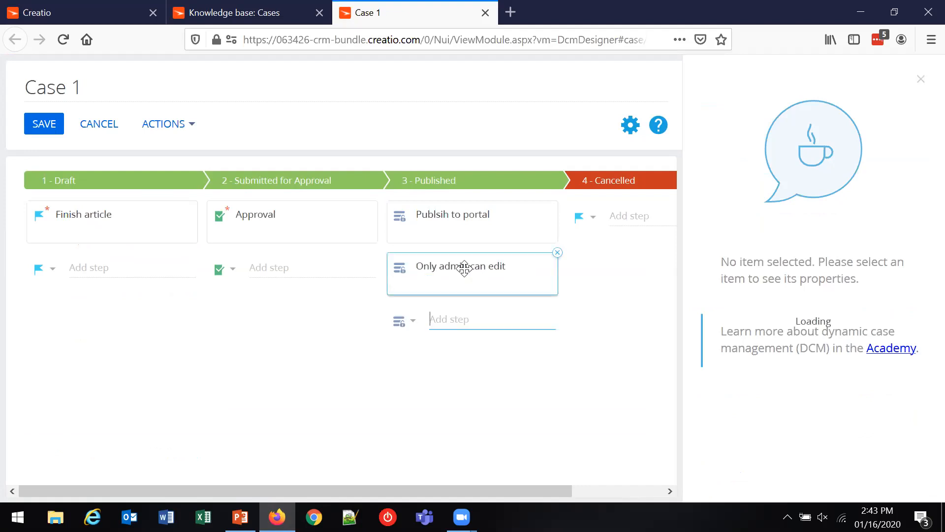
# Step: Set Knowledge base article as the object the "Only admin can edit" step applies access rights to
pyautogui.click(760, 203)
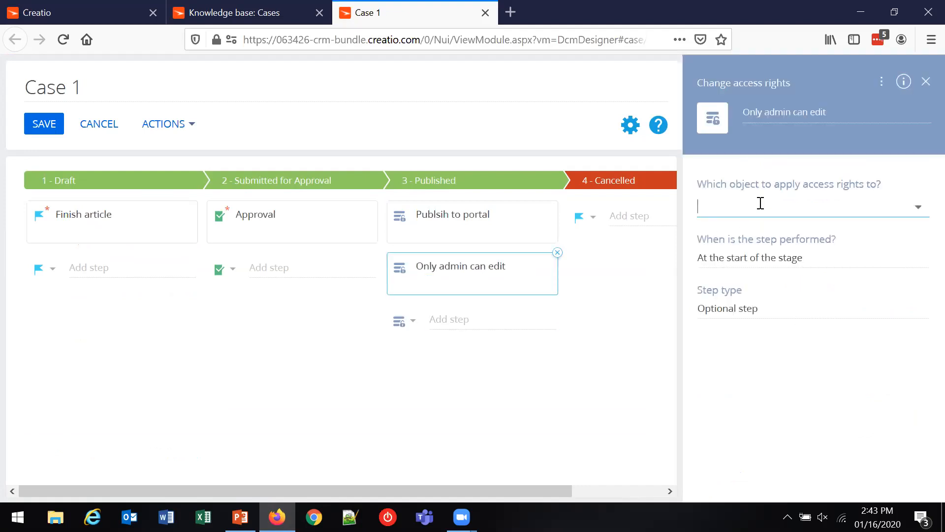
pyautogui.write('know')
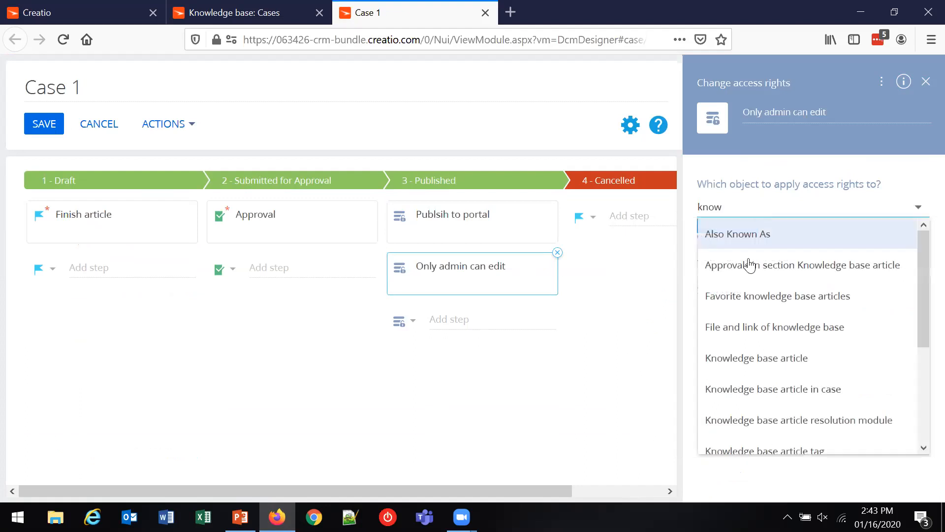
pyautogui.click(719, 362)
# Step: Filter the "Only admin can edit" step's records by a condition where Id equals the main record's Id
pyautogui.click(792, 303)
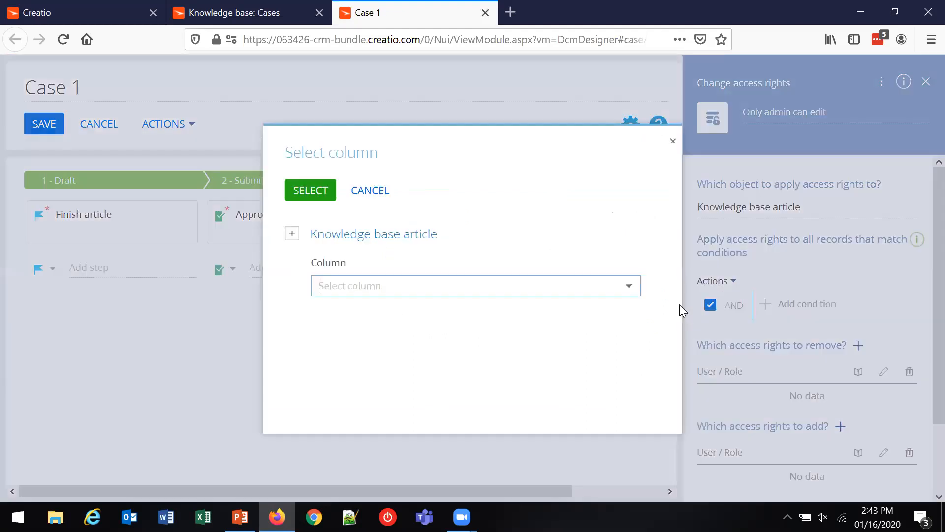
pyautogui.write('id')
pyautogui.click(344, 312)
pyautogui.click(310, 190)
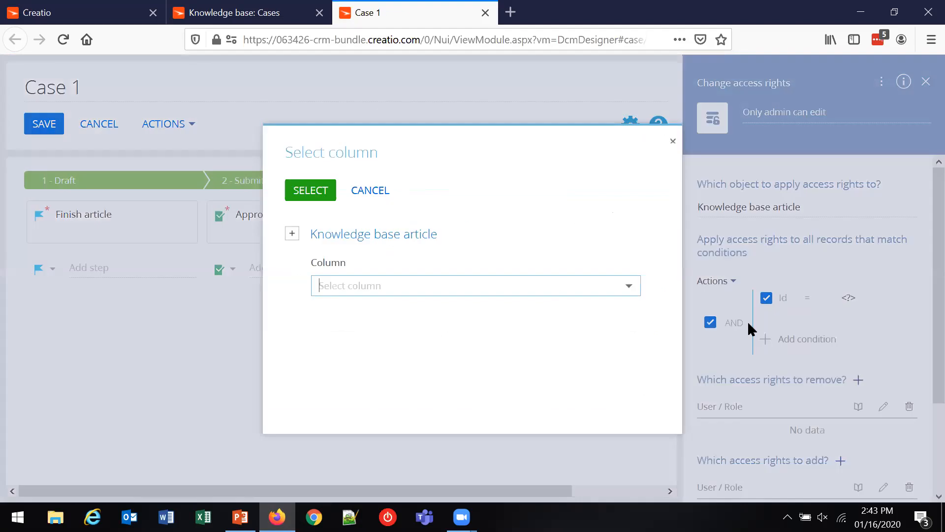
pyautogui.write('id')
pyautogui.click(344, 310)
pyautogui.click(311, 191)
# Step: Add a user role from the lookup values to the "Only admin can edit" step's access rights to add, and save the case
pyautogui.scroll(-3, 802, 393)
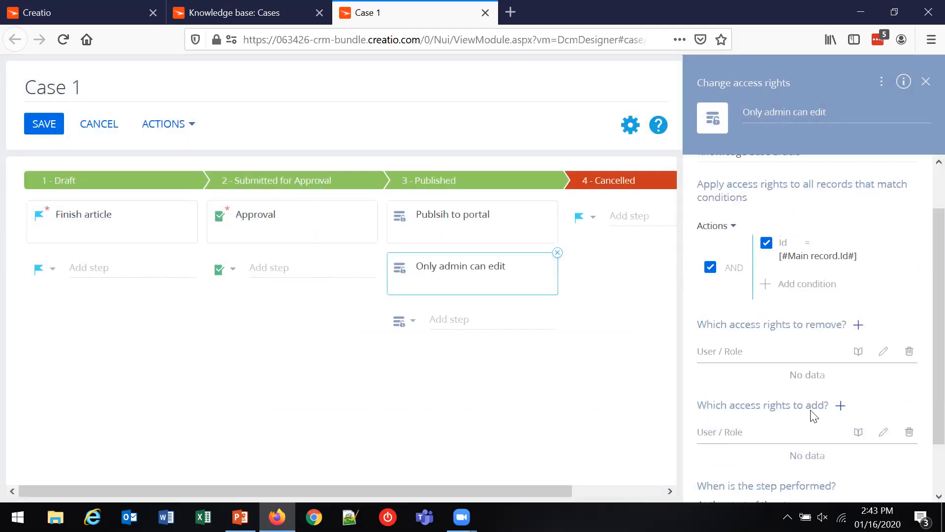
pyautogui.click(840, 343)
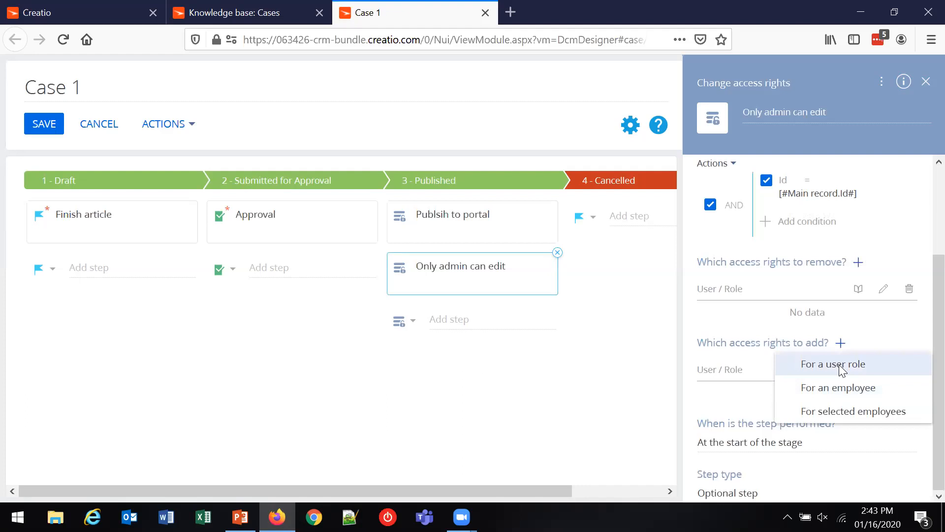
pyautogui.click(784, 364)
pyautogui.click(898, 422)
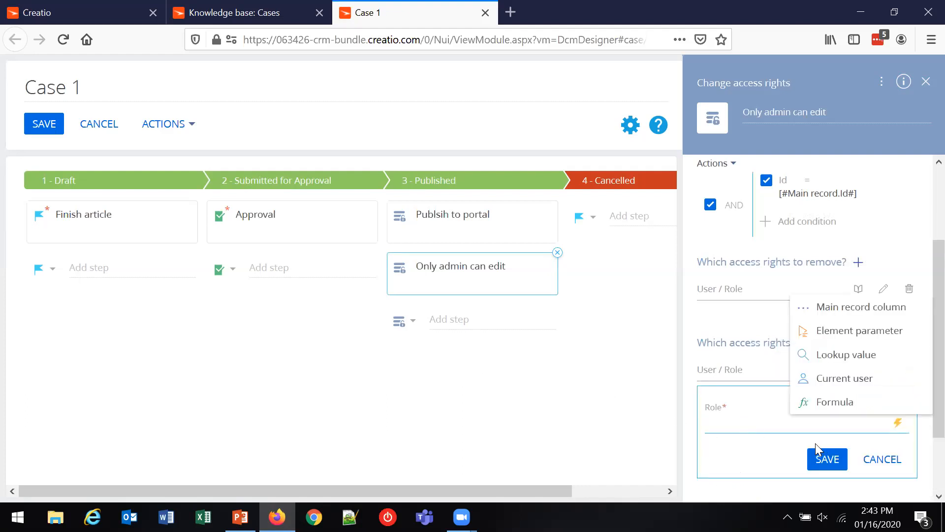
pyautogui.click(846, 354)
pyautogui.scroll(-2, 68, 352)
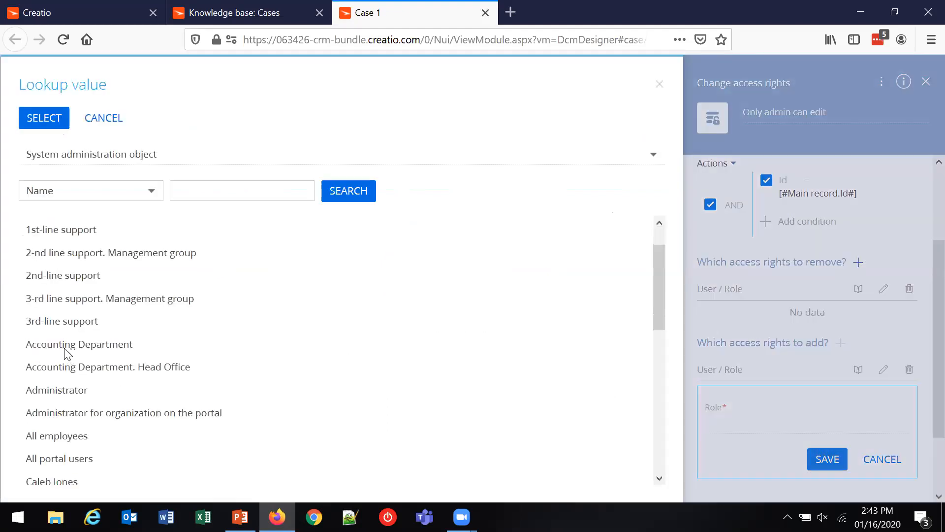
pyautogui.click(49, 118)
pyautogui.click(827, 458)
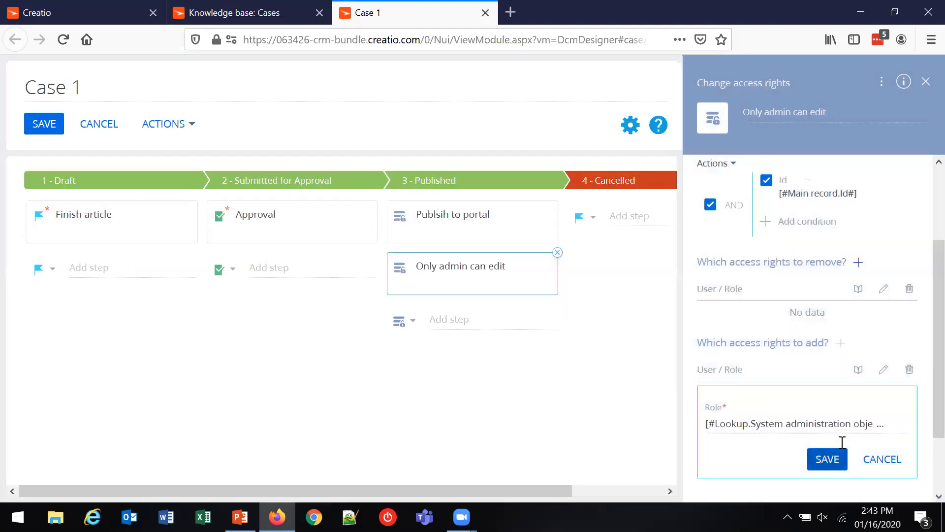
pyautogui.scroll(4, 764, 255)
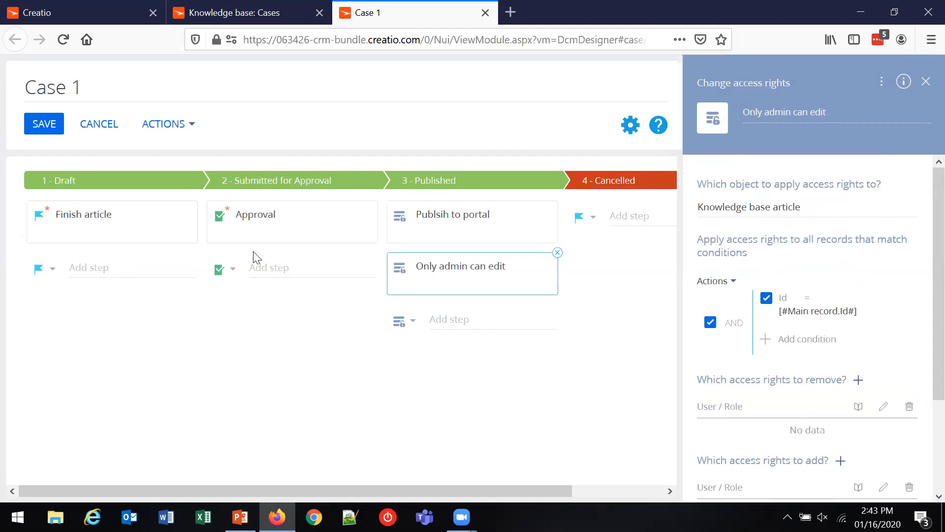
pyautogui.click(51, 126)
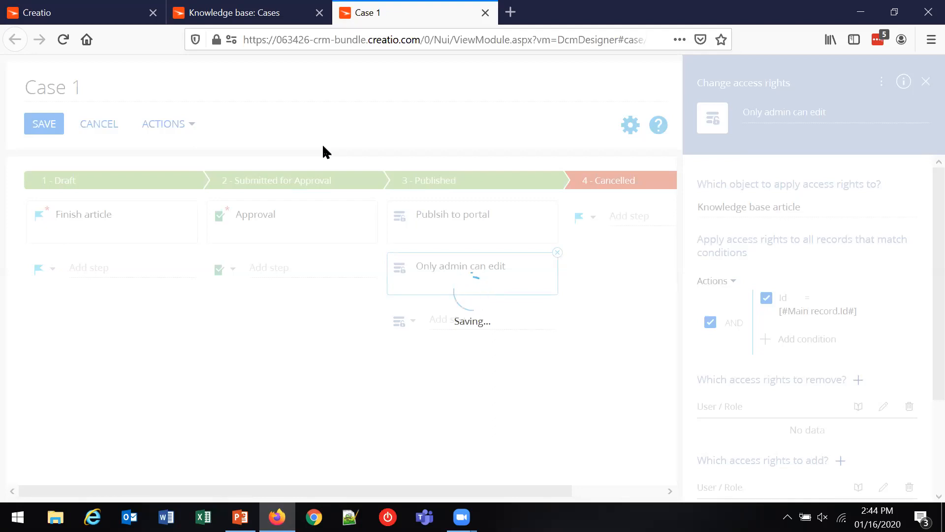
# Step: Create a new Knowledge base article named "test" with the type FAQ and save it
pyautogui.click(106, 11)
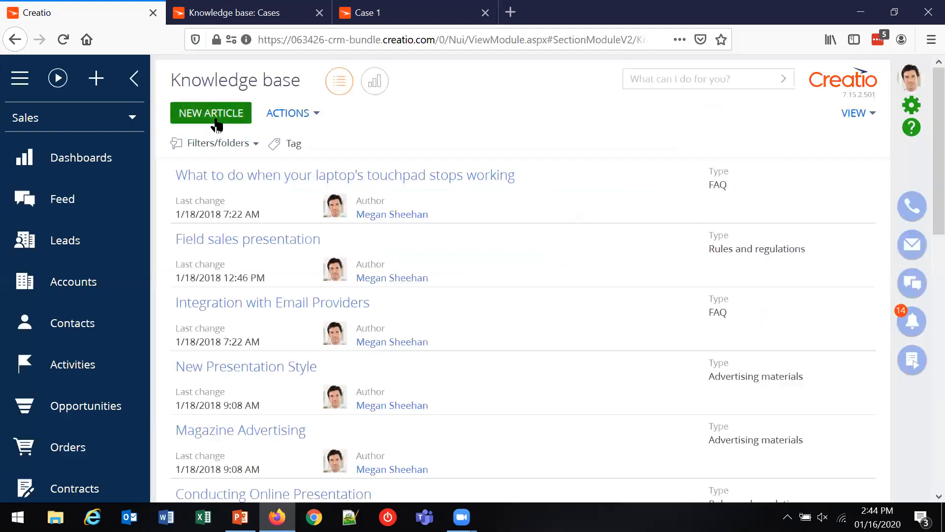
pyautogui.click(215, 118)
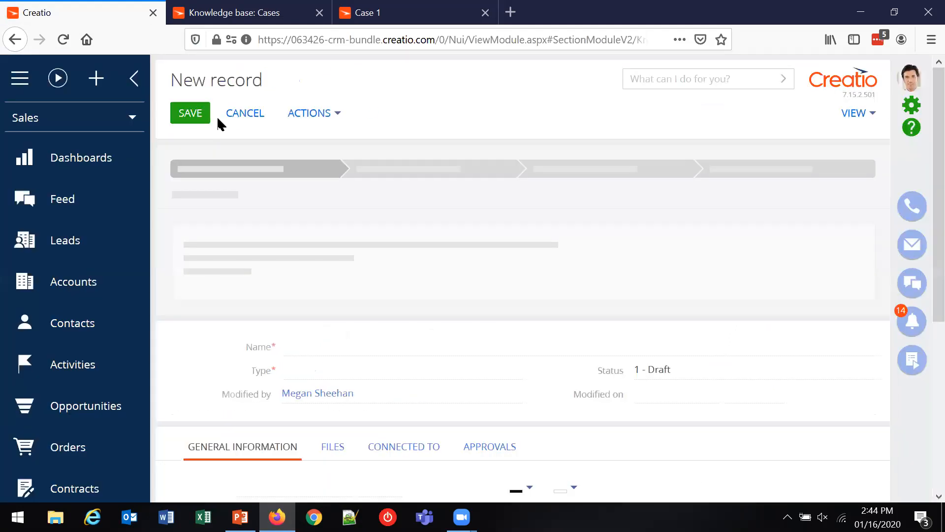
pyautogui.click(323, 350)
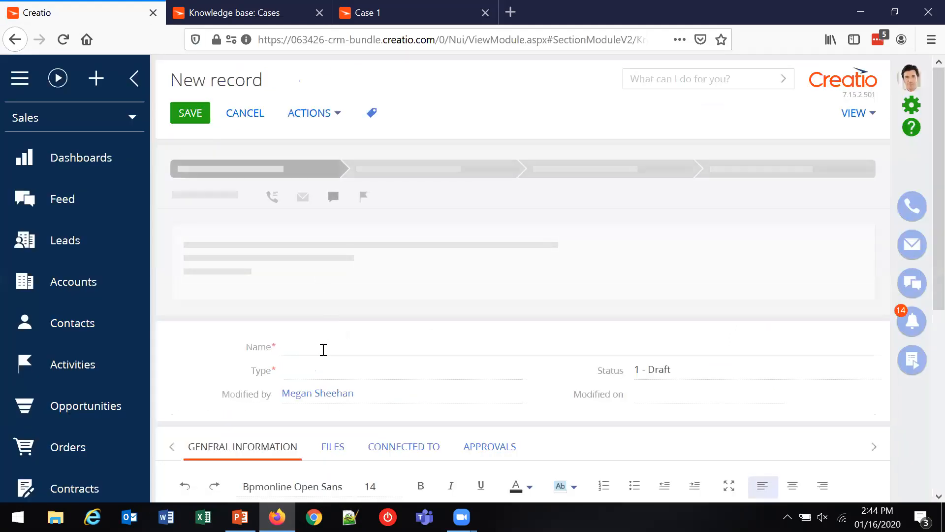
pyautogui.write('test')
pyautogui.click(305, 371)
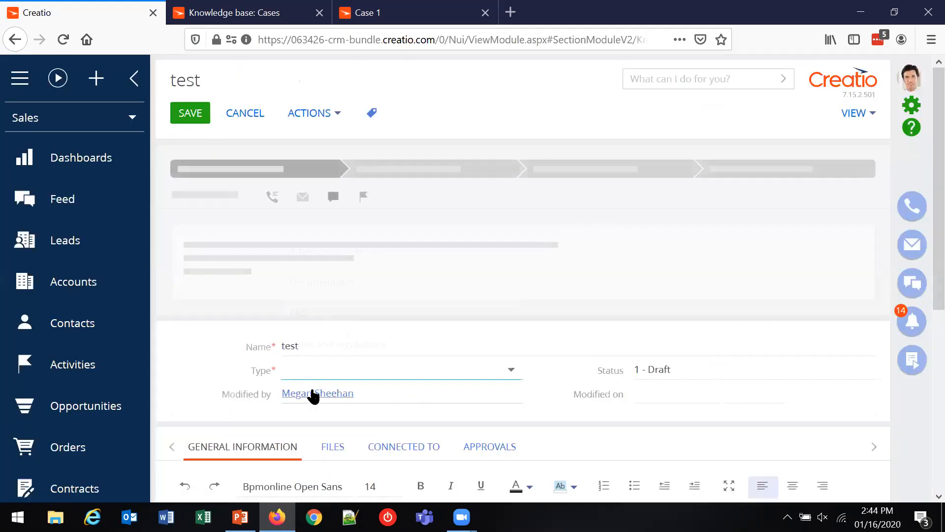
pyautogui.click(325, 315)
pyautogui.click(191, 114)
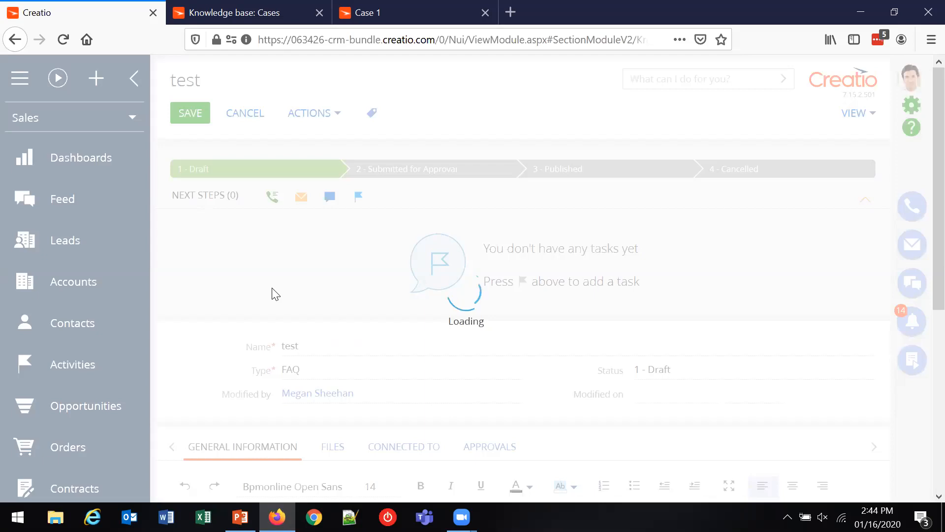
# Step: Complete the test article's "Finish article" task with the result Completed, and approve the article in the Submitted for Approval stage
pyautogui.click(197, 209)
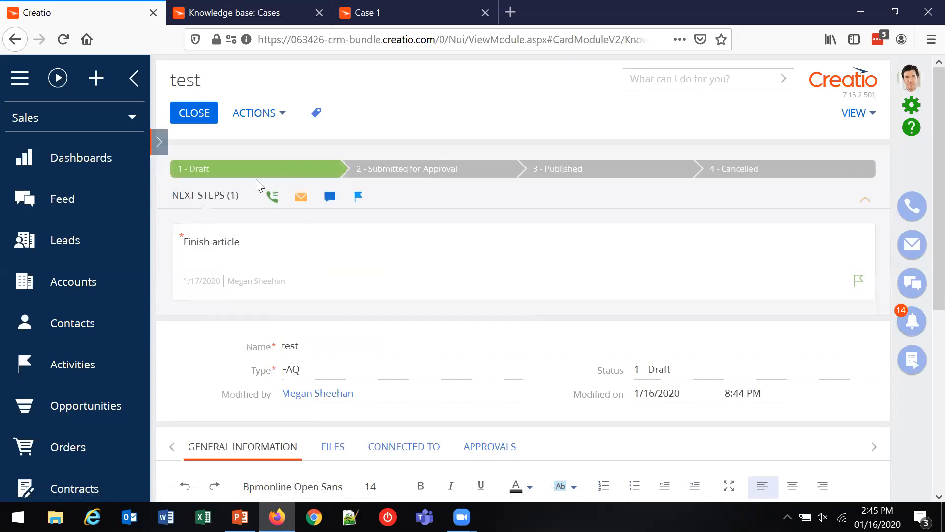
pyautogui.moveTo(252, 245)
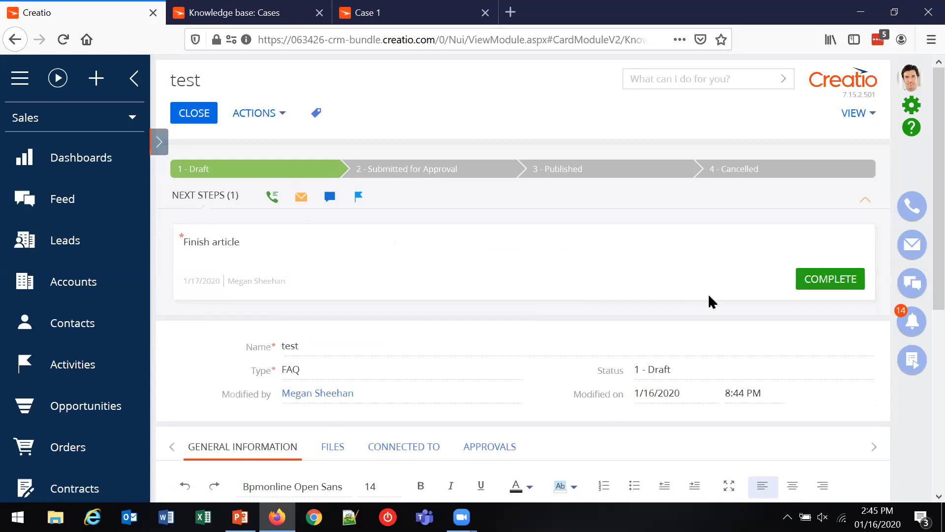
pyautogui.click(830, 280)
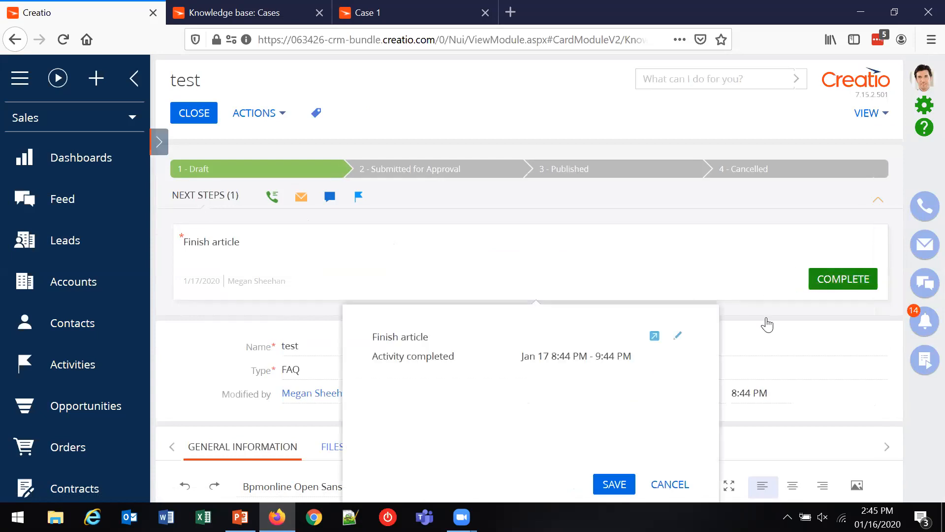
pyautogui.click(469, 393)
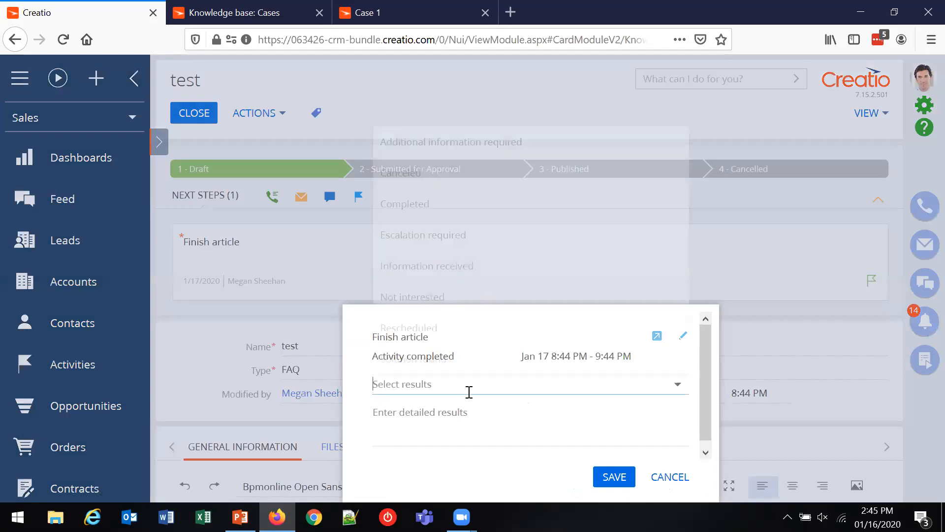
pyautogui.click(454, 204)
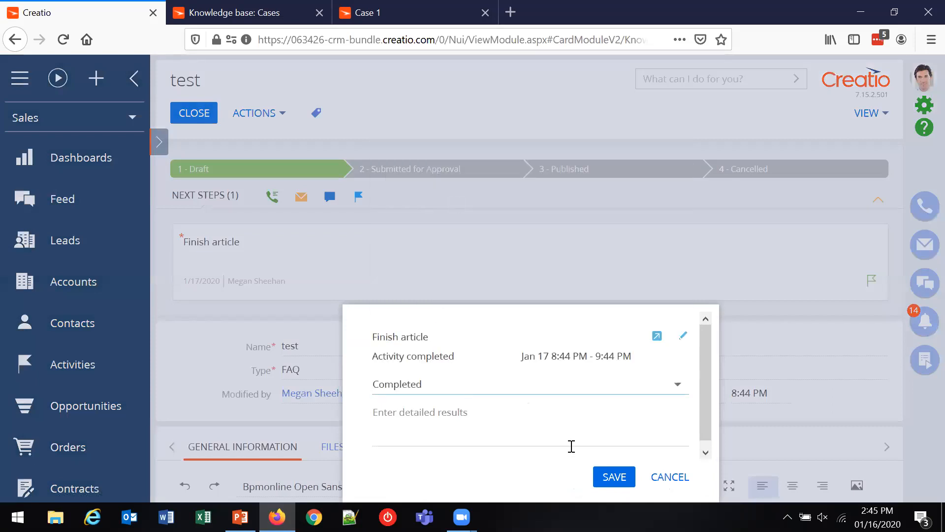
pyautogui.click(607, 473)
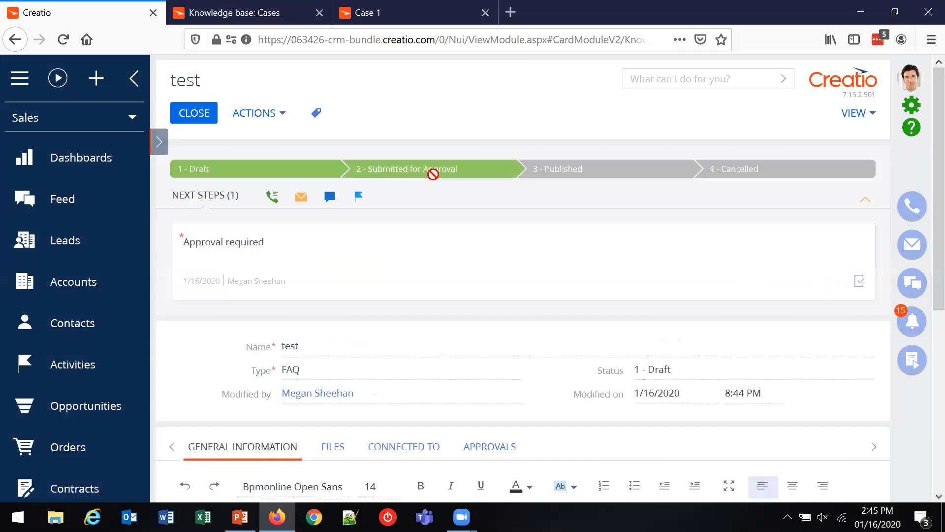
pyautogui.moveTo(431, 252)
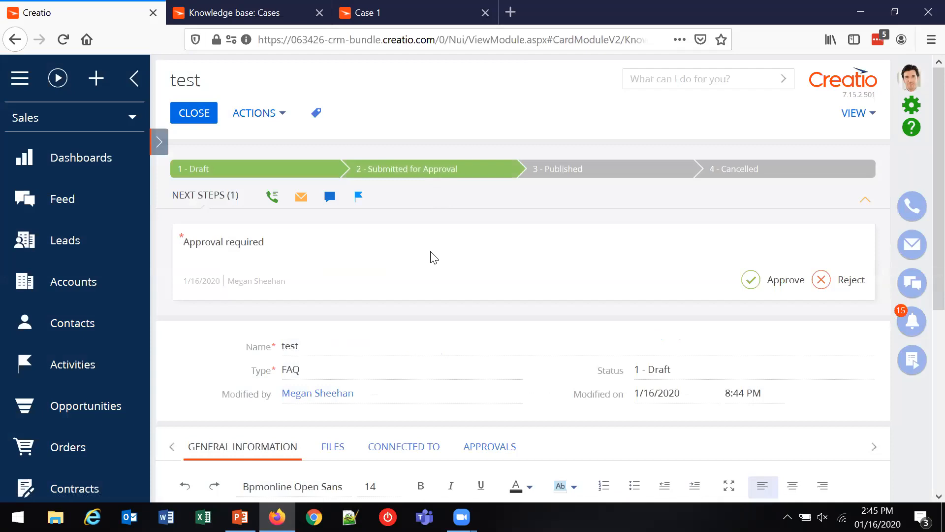
pyautogui.click(762, 284)
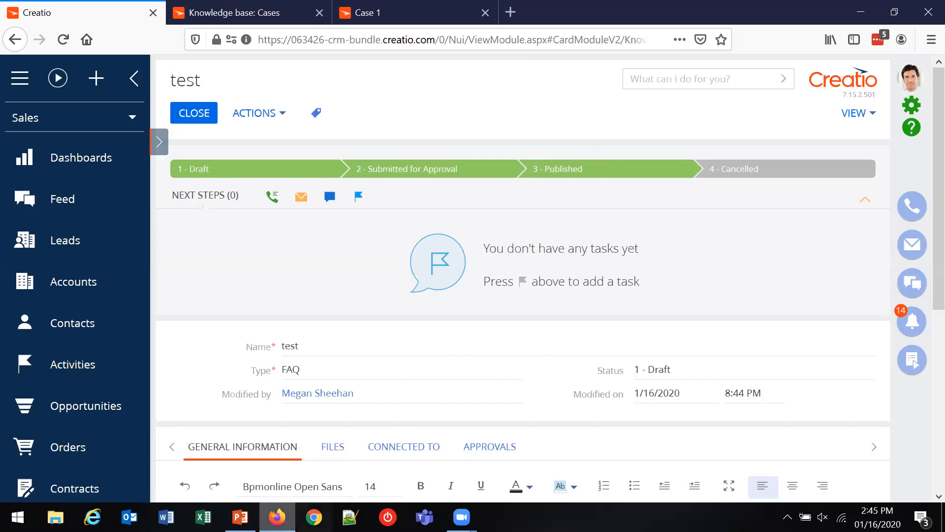
# Step: Switch to the PowerPoint presentation, start the slide show at "Setting Up a Case" and advance to the "Sections + Processes" slide
pyautogui.moveTo(241, 517)
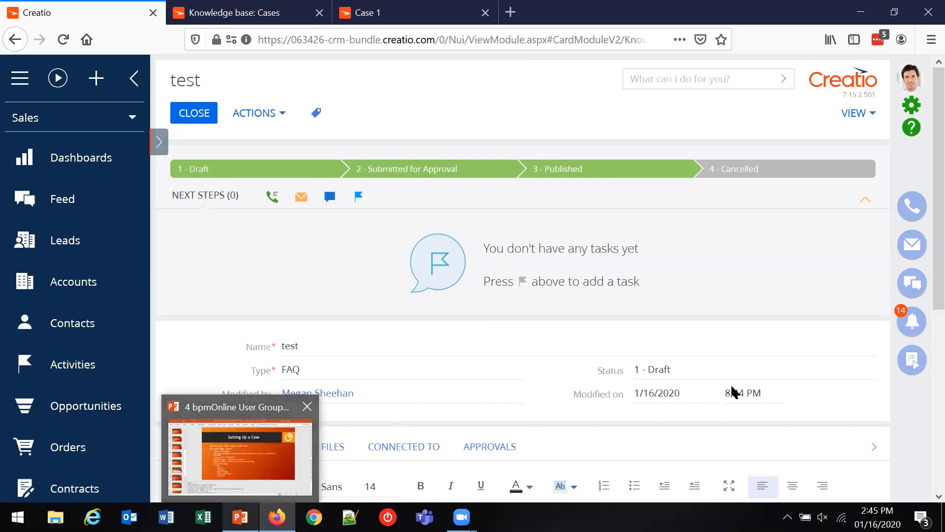
pyautogui.click(250, 450)
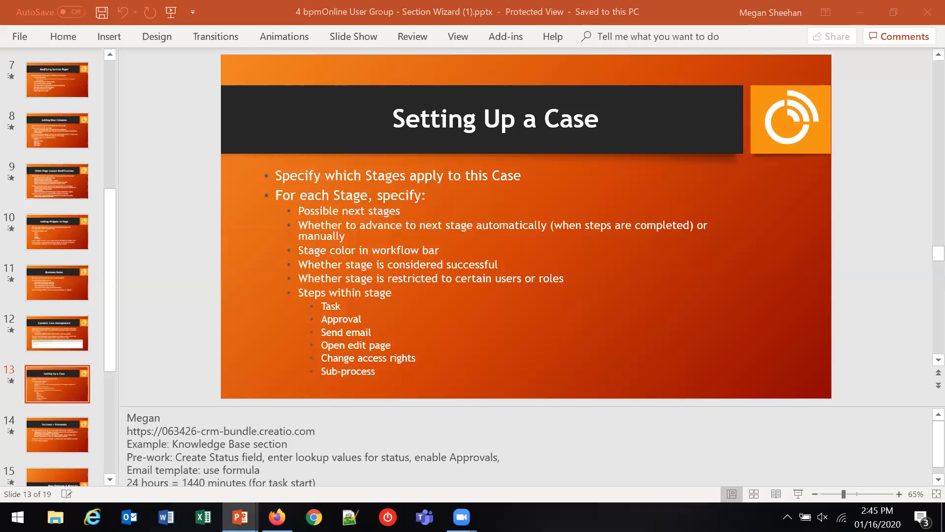
pyautogui.click(798, 494)
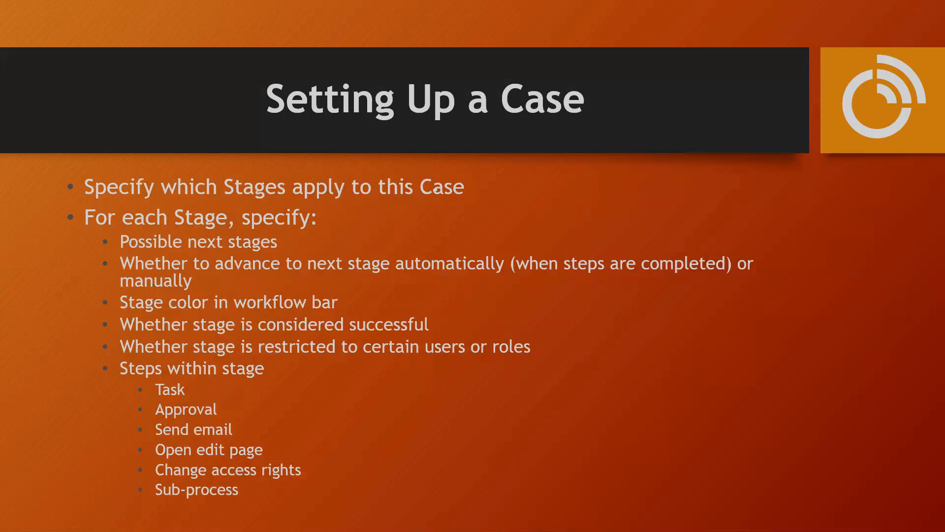
pyautogui.press('Right')
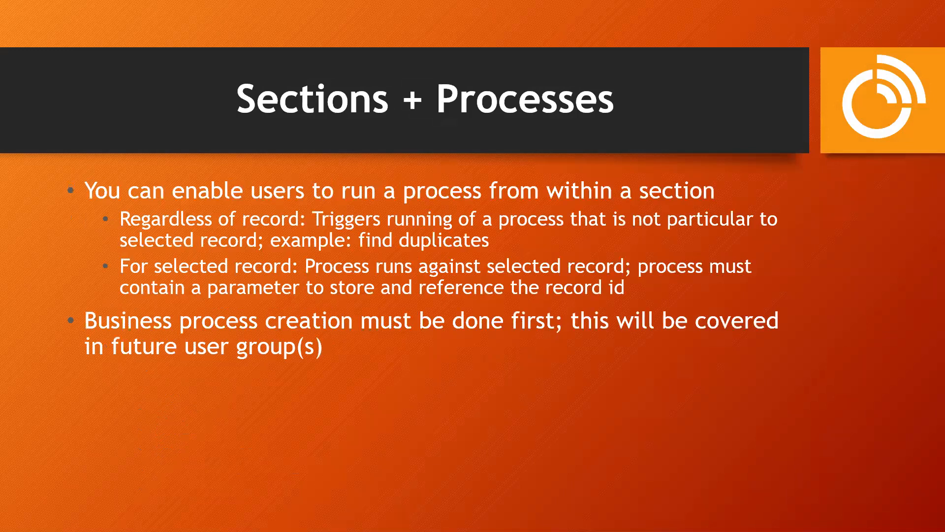
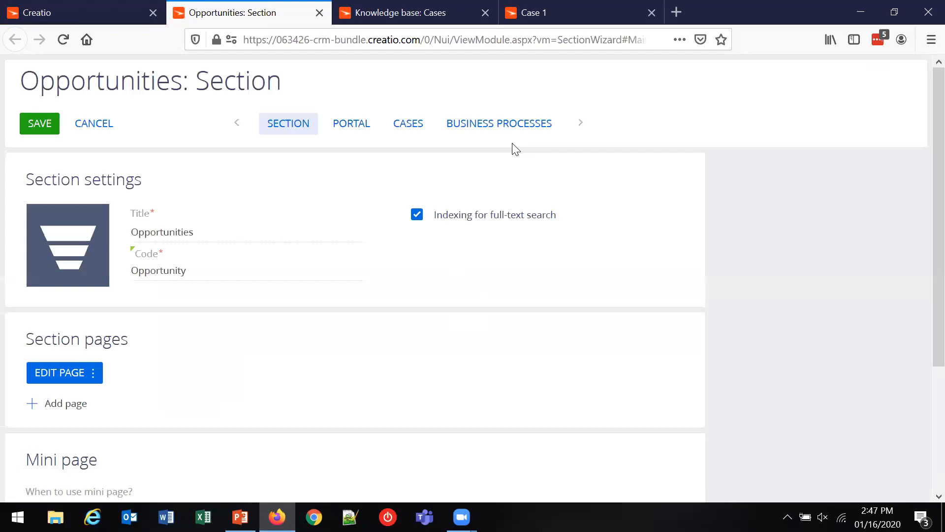
# Step: Add the "Schedule 90 day reminder" business process to the Opportunities section, run for the selected record passed in the Opportunity parameter
pyautogui.click(518, 124)
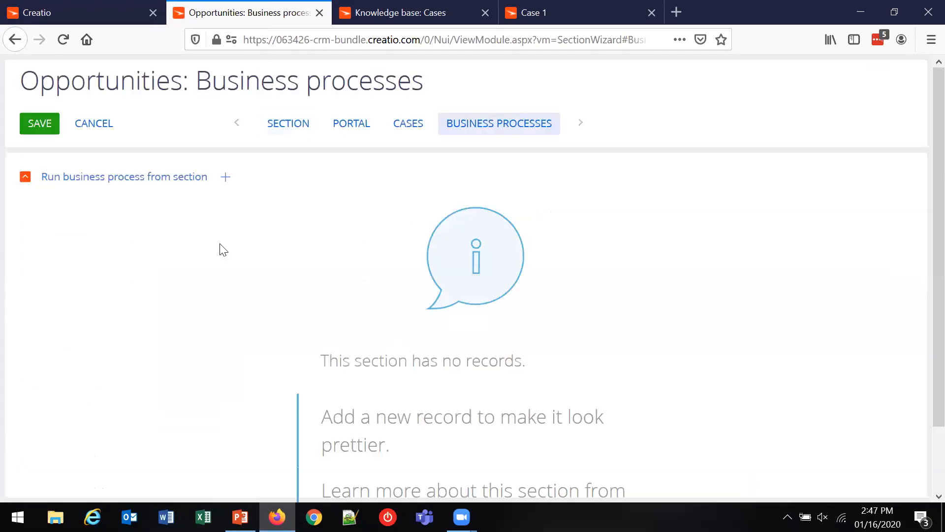
pyautogui.click(227, 177)
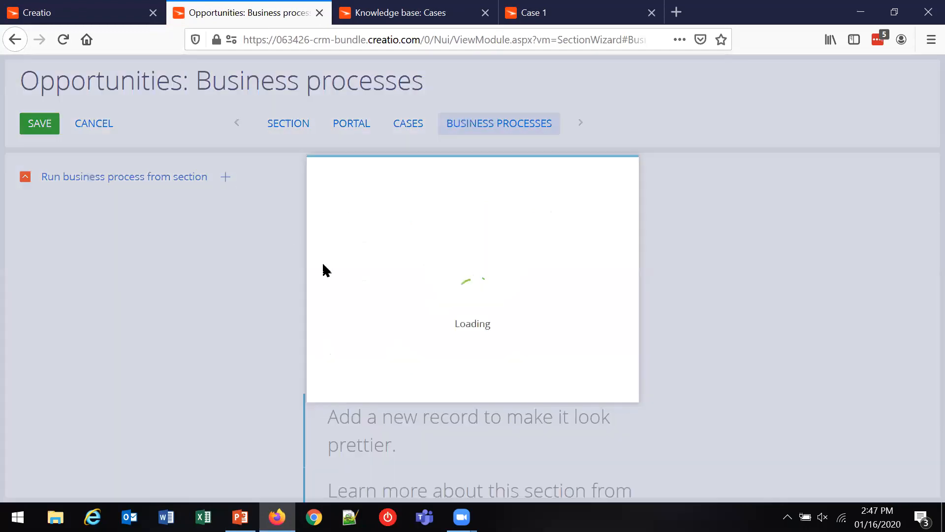
pyautogui.click(403, 229)
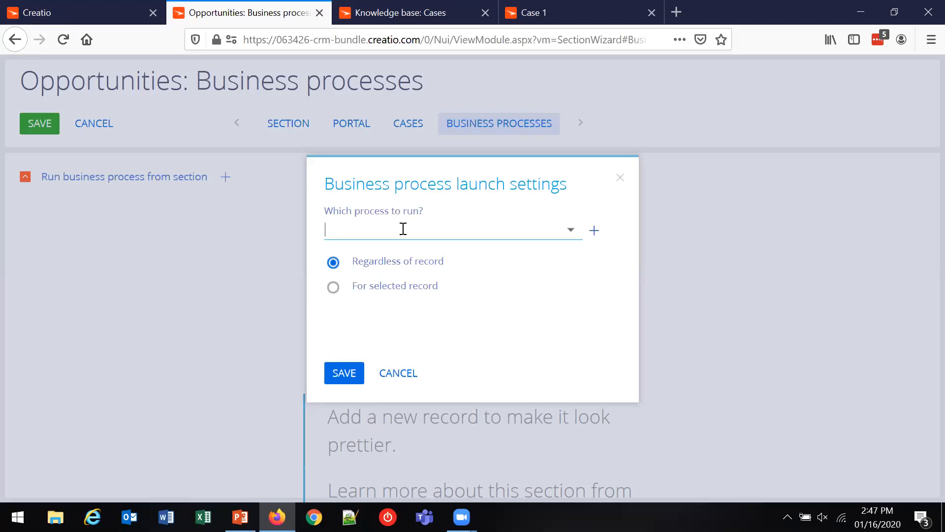
pyautogui.write('sche')
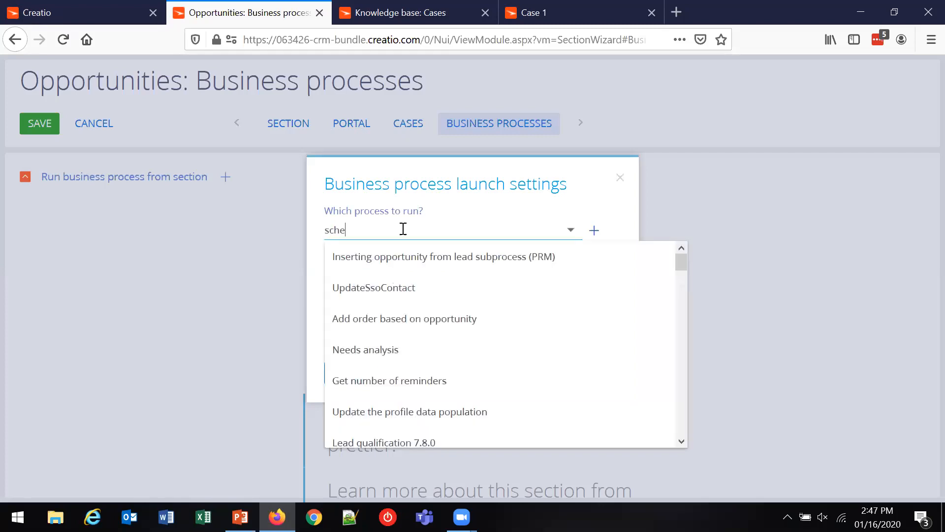
pyautogui.write('du')
pyautogui.click(405, 252)
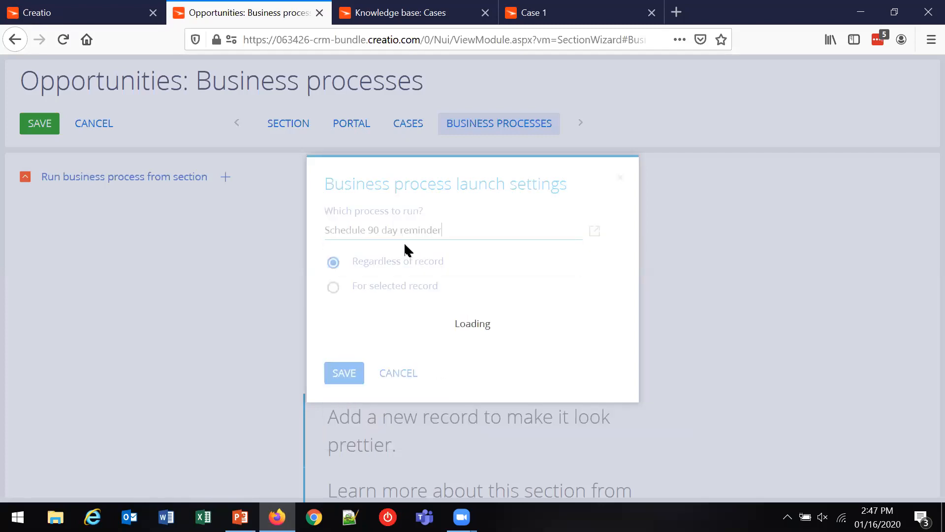
pyautogui.click(334, 287)
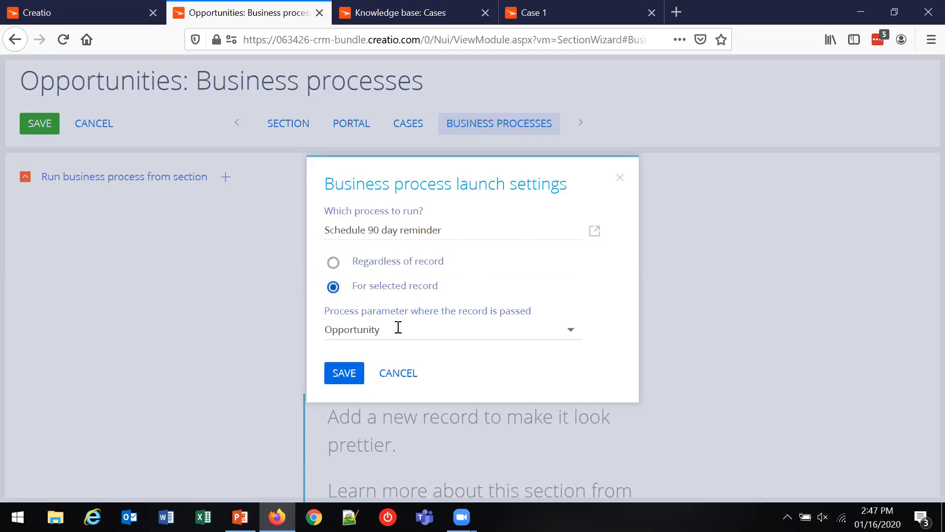
pyautogui.click(356, 373)
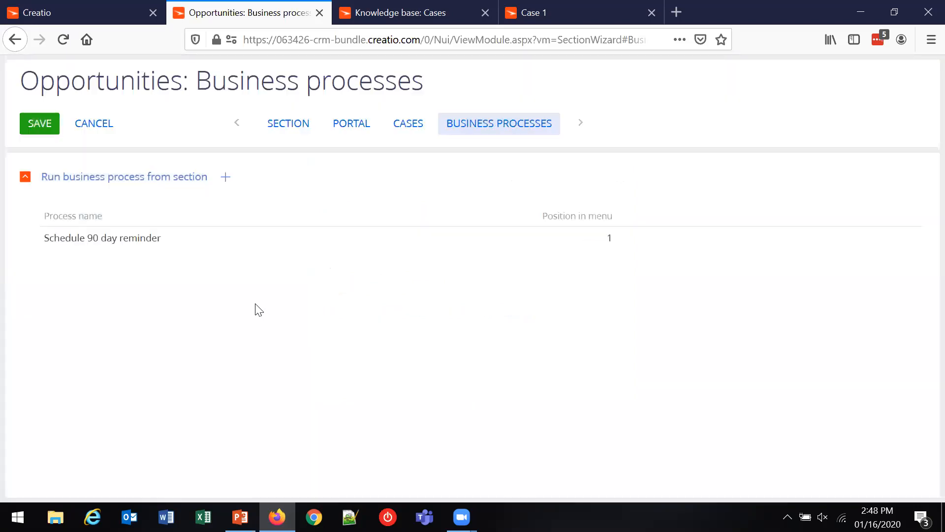
# Step: Add the "Delete Lost Opportunities > 1 year old" process to the Opportunities section, run regardless of record, and save the section changes
pyautogui.click(225, 177)
pyautogui.click(406, 229)
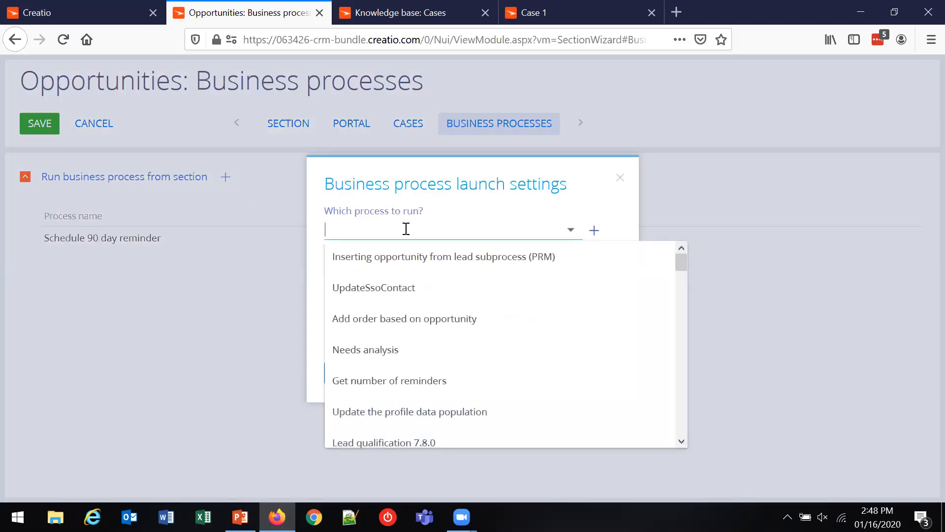
pyautogui.write('delete')
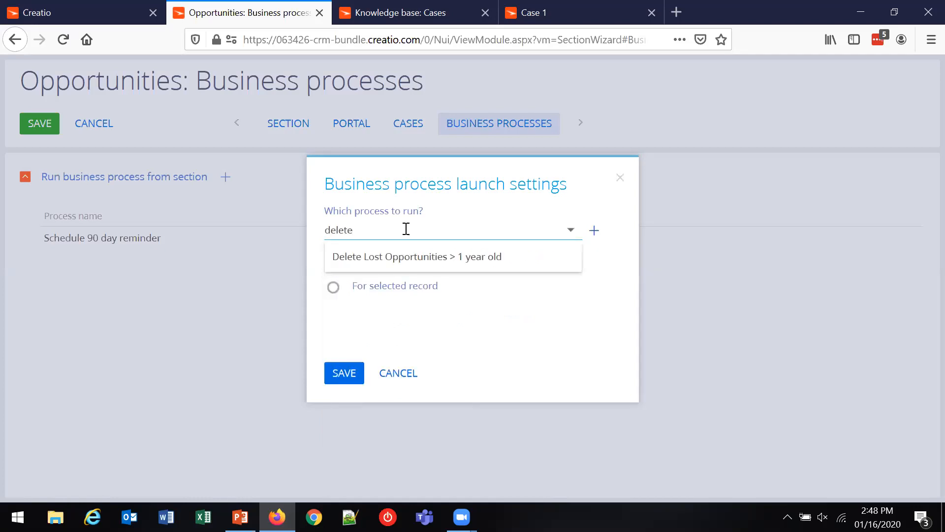
pyautogui.click(427, 257)
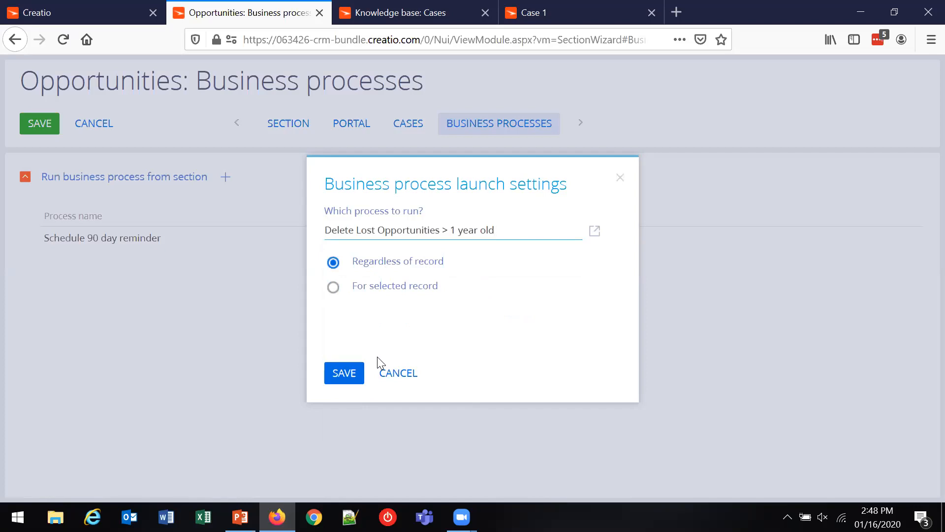
pyautogui.click(355, 376)
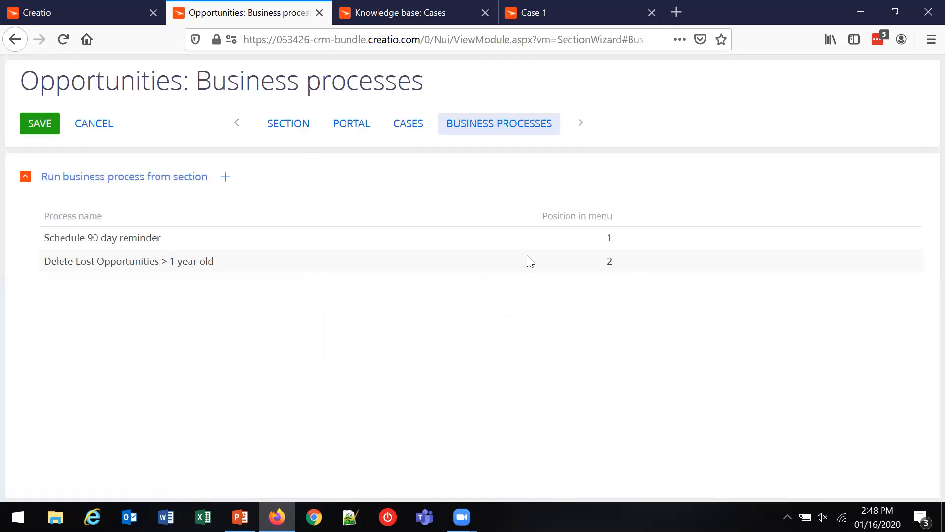
pyautogui.click(597, 241)
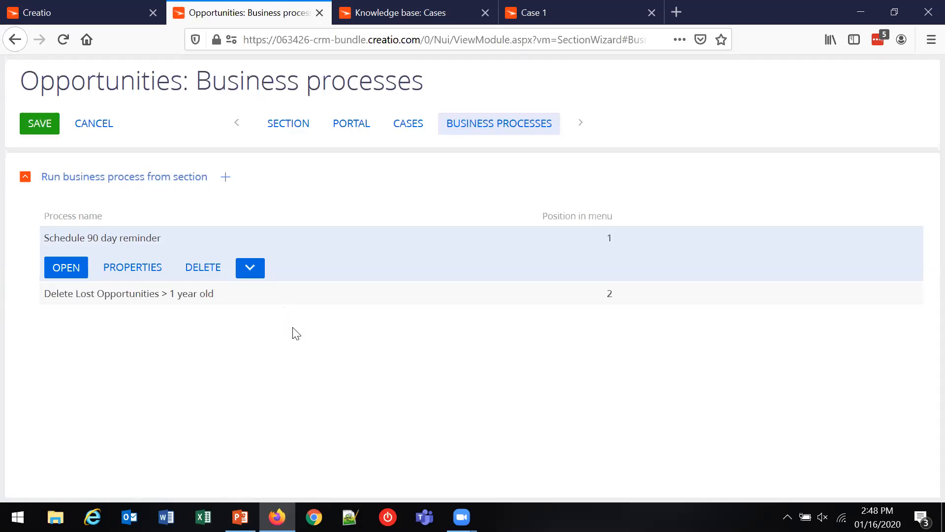
pyautogui.click(40, 121)
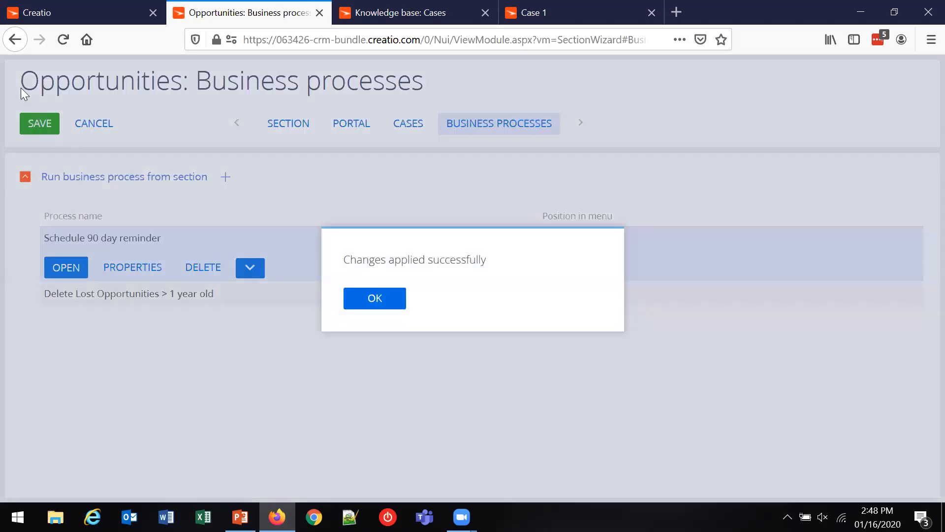
# Step: Reload the Opportunities section and run the "Delete Lost Opportunities > 1 year old" process from the section list
pyautogui.click(47, 7)
pyautogui.click(64, 40)
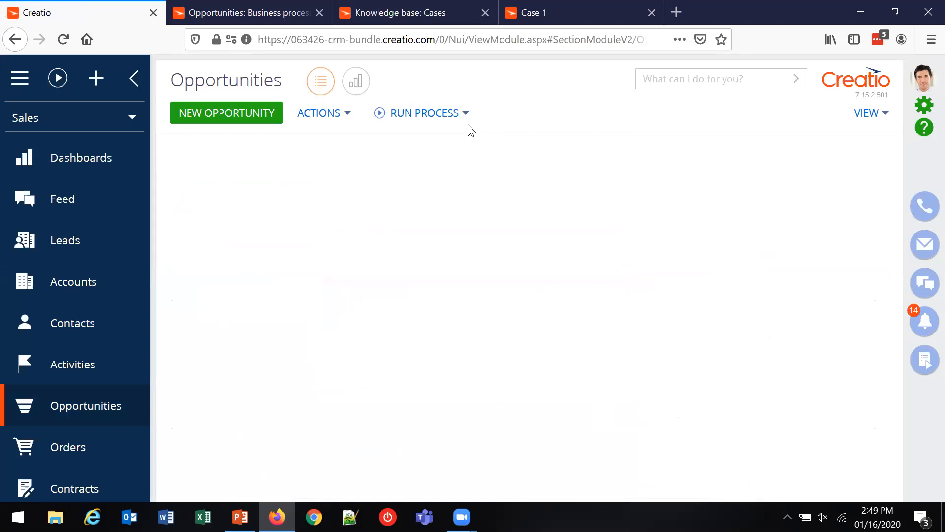
pyautogui.click(441, 118)
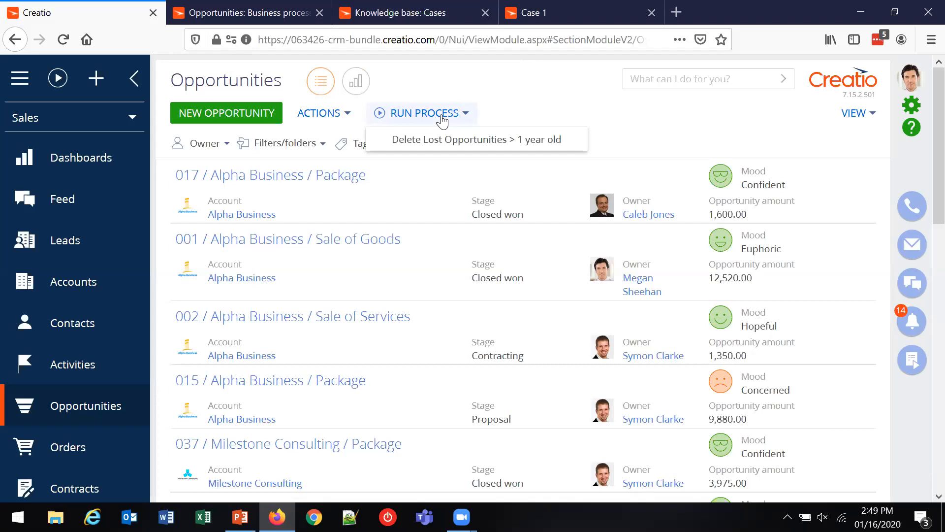
pyautogui.click(443, 138)
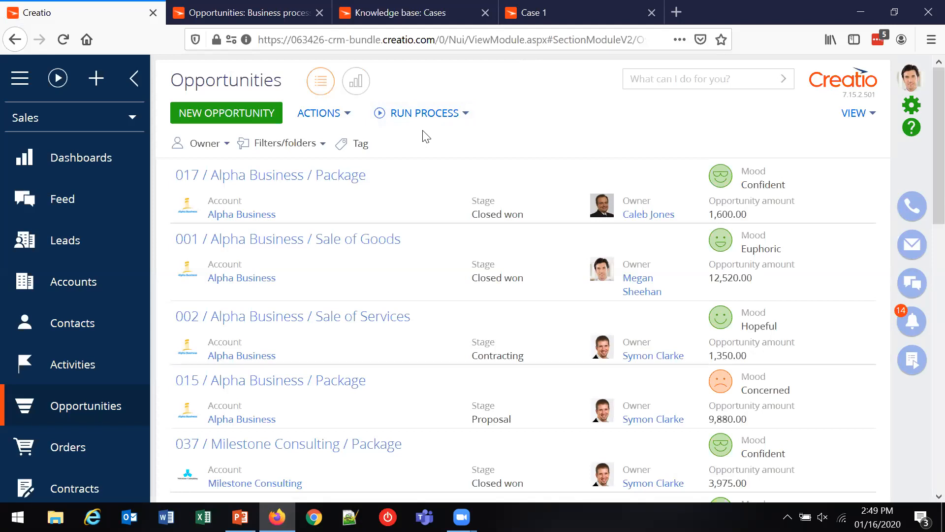
# Step: Run the "Schedule 90 day reminder" process for the "017 / Alpha Business / Package" opportunity from the section list
pyautogui.click(370, 204)
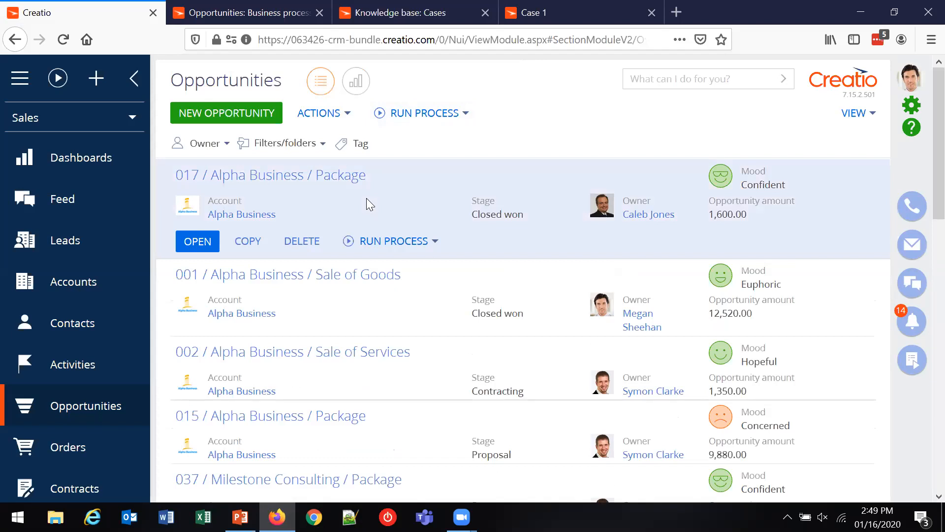
pyautogui.click(375, 243)
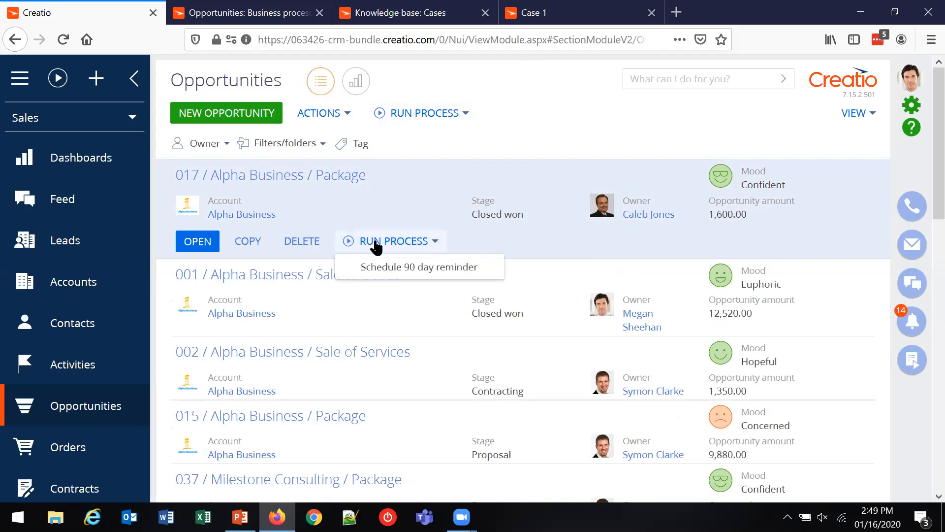
pyautogui.click(407, 266)
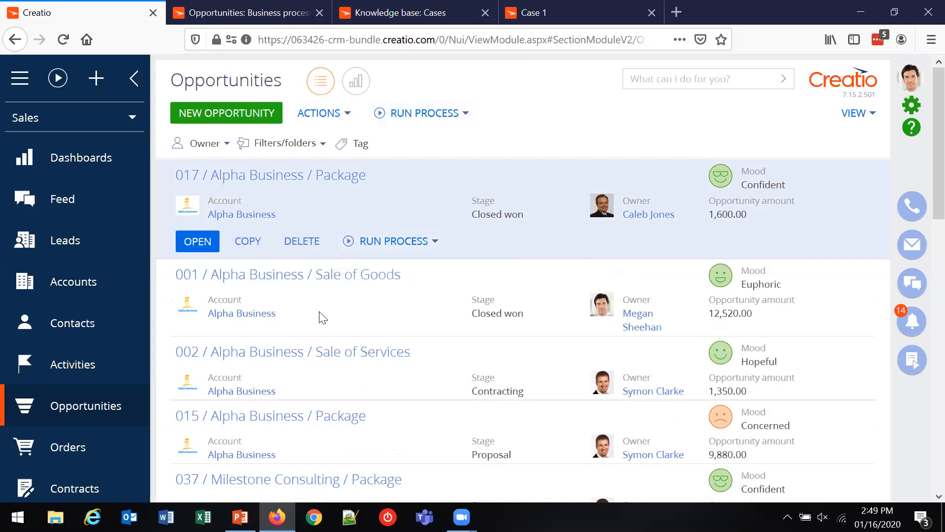
# Step: Open the "017 / Alpha Business / Package" opportunity, run "Schedule 90 day reminder" from its page and reload the page
pyautogui.click(211, 244)
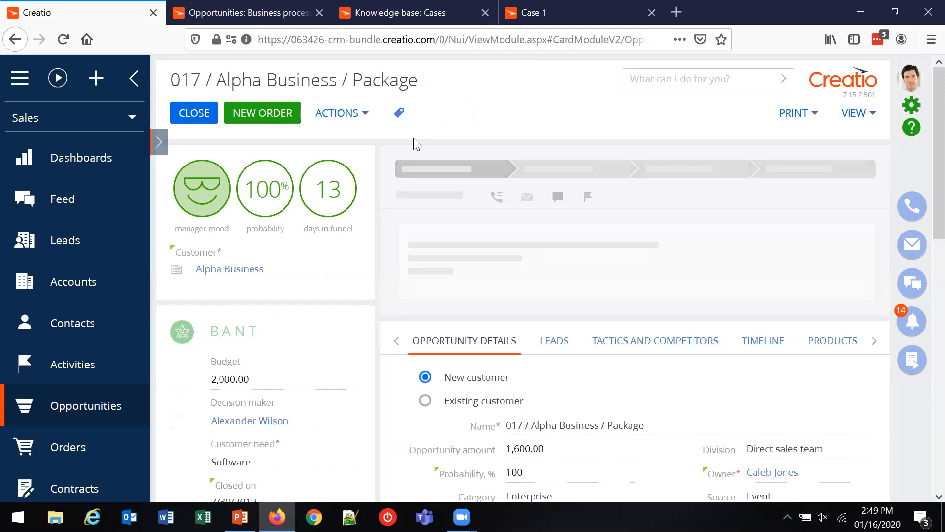
pyautogui.click(481, 116)
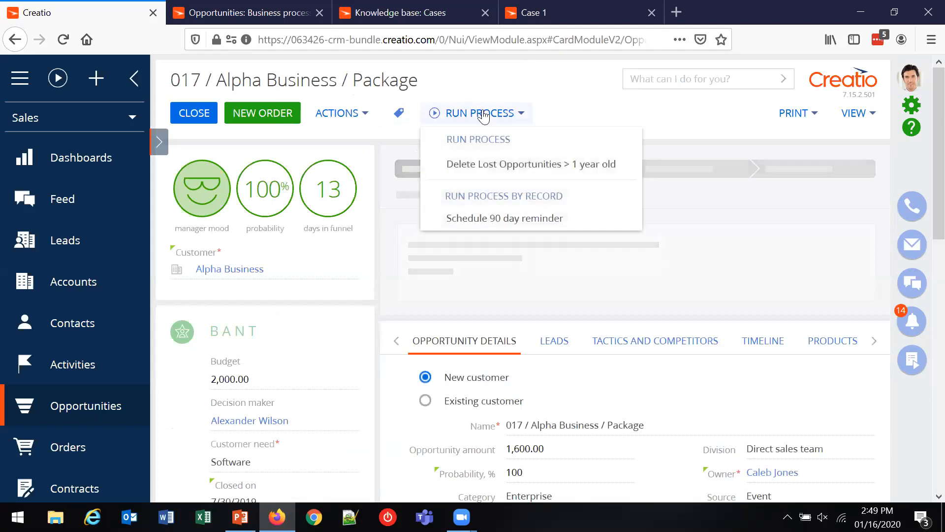
pyautogui.click(487, 217)
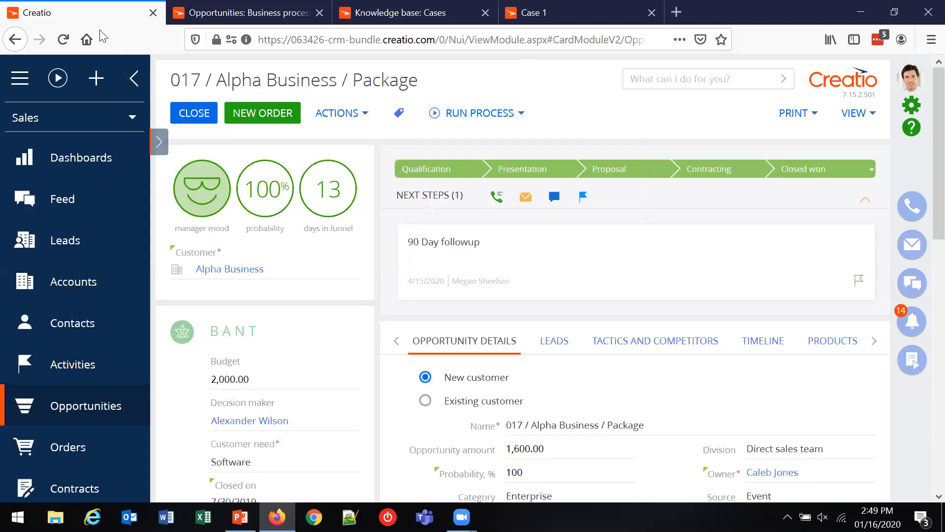
pyautogui.click(63, 39)
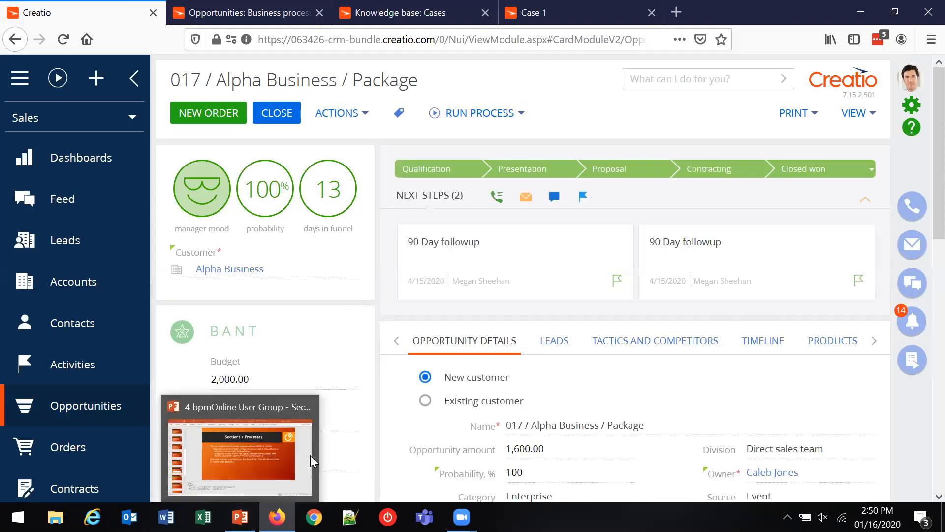
# Step: Switch to the PowerPoint presentation at the "Sections + Processes" slide
pyautogui.moveTo(269, 456)
pyautogui.click(255, 408)
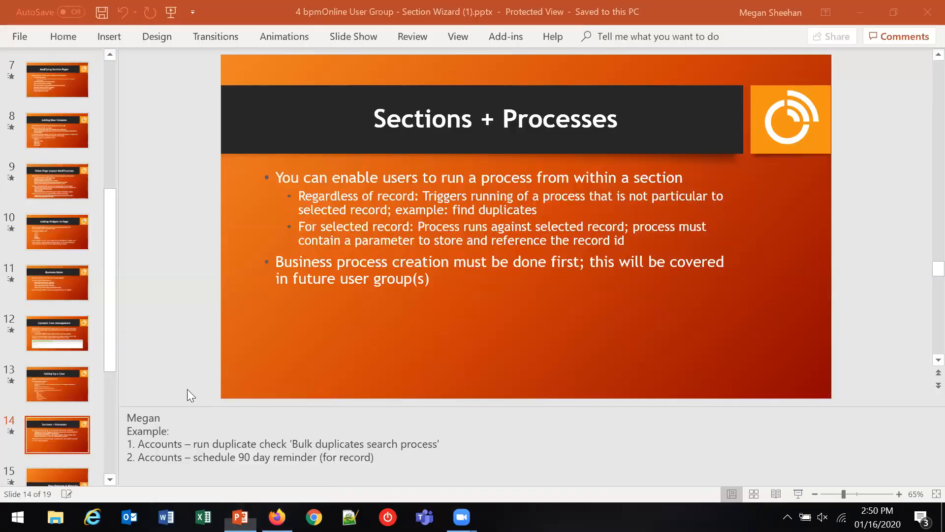